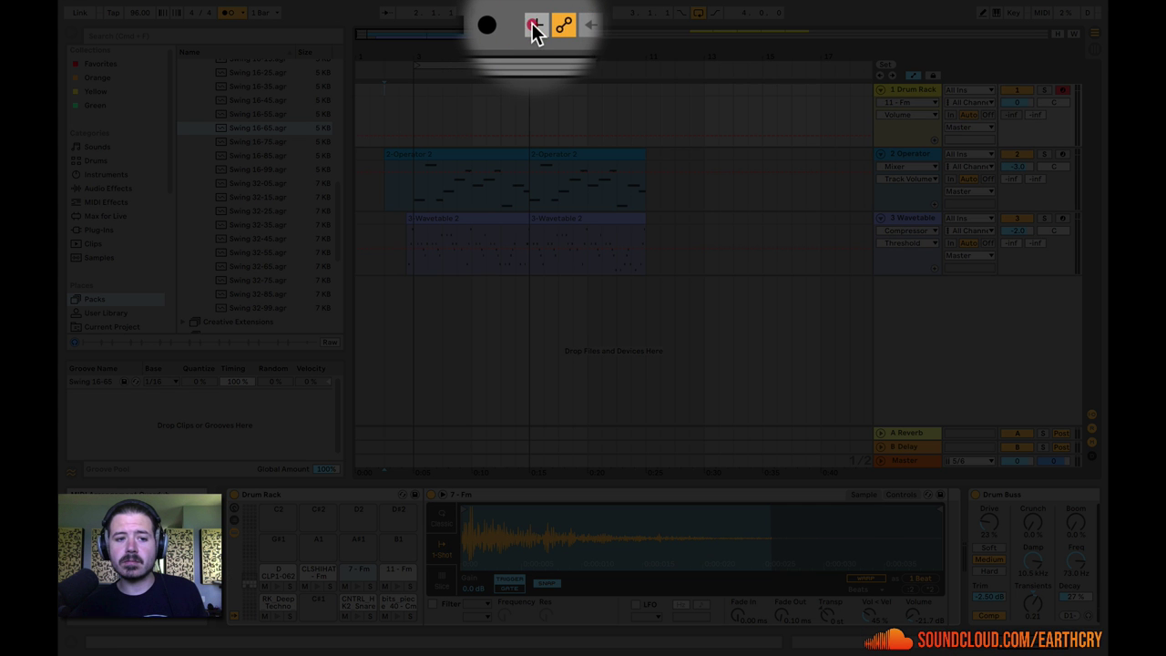
Step: Enable MIDI arrangement overdub and record a drum pattern on the Drum Rack track over the loop from bar 3 to 7
click(535, 27)
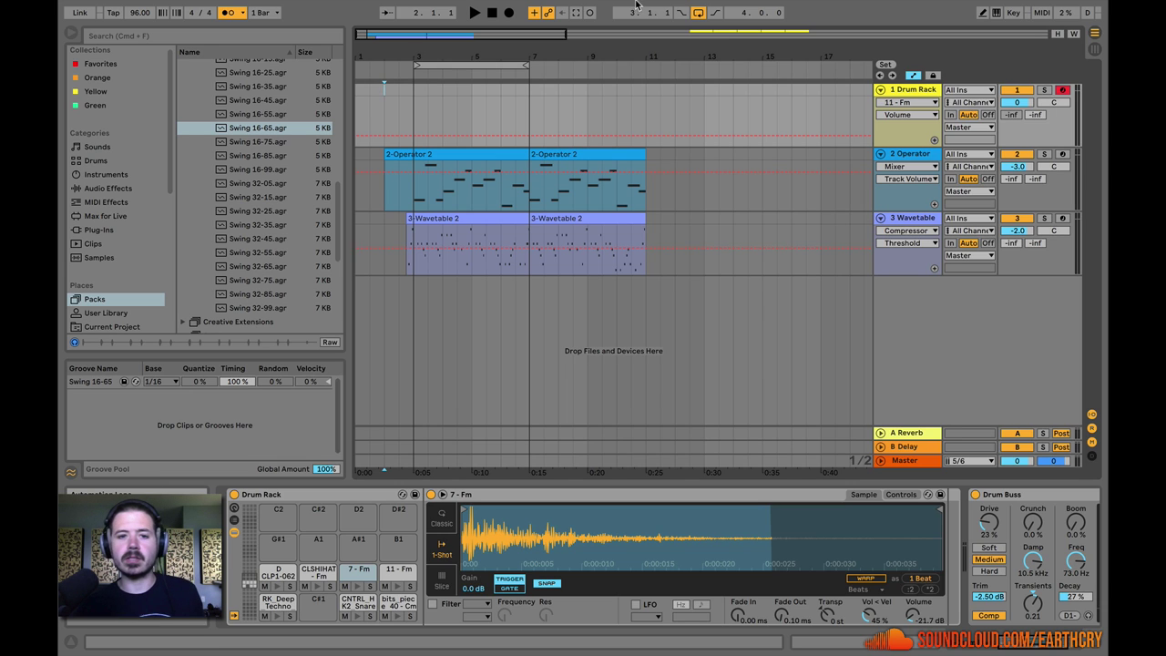
click(508, 14)
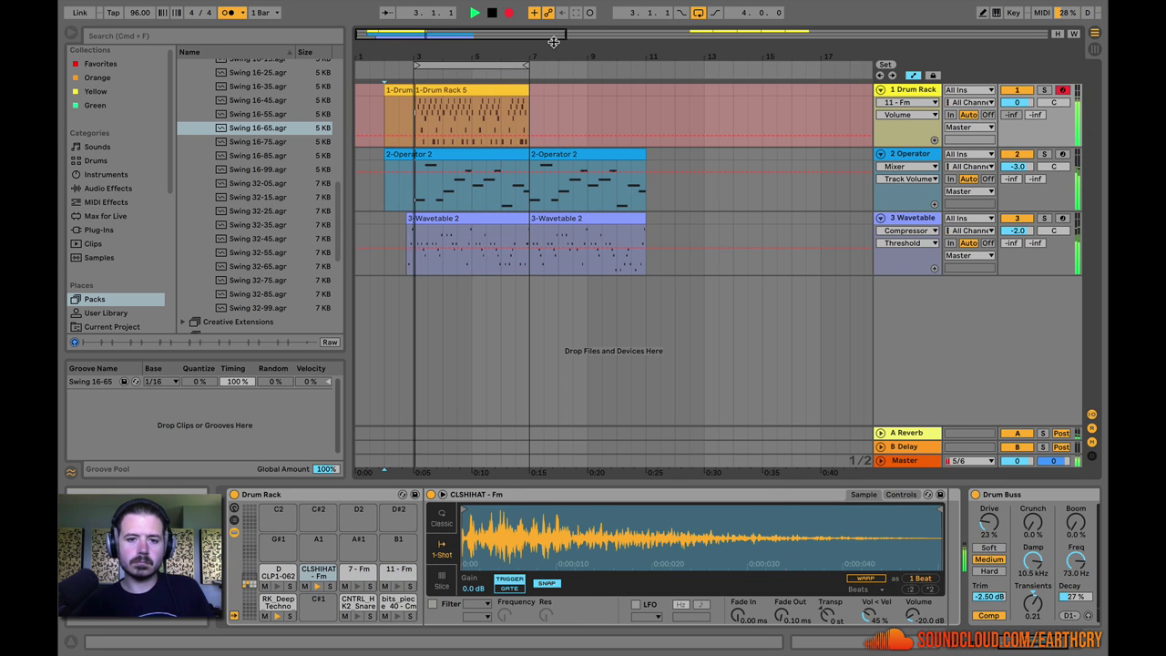
key(space)
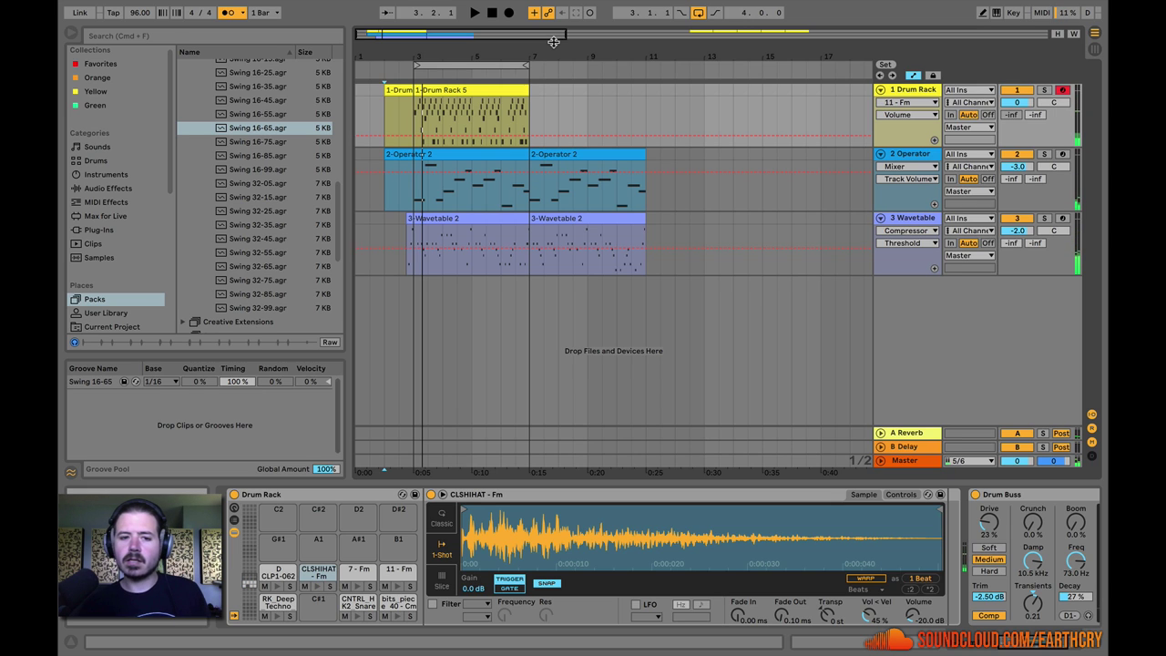
Step: Open the recorded Drum Rack clip in the note editor and select all its notes
double_click(447, 89)
click(504, 594)
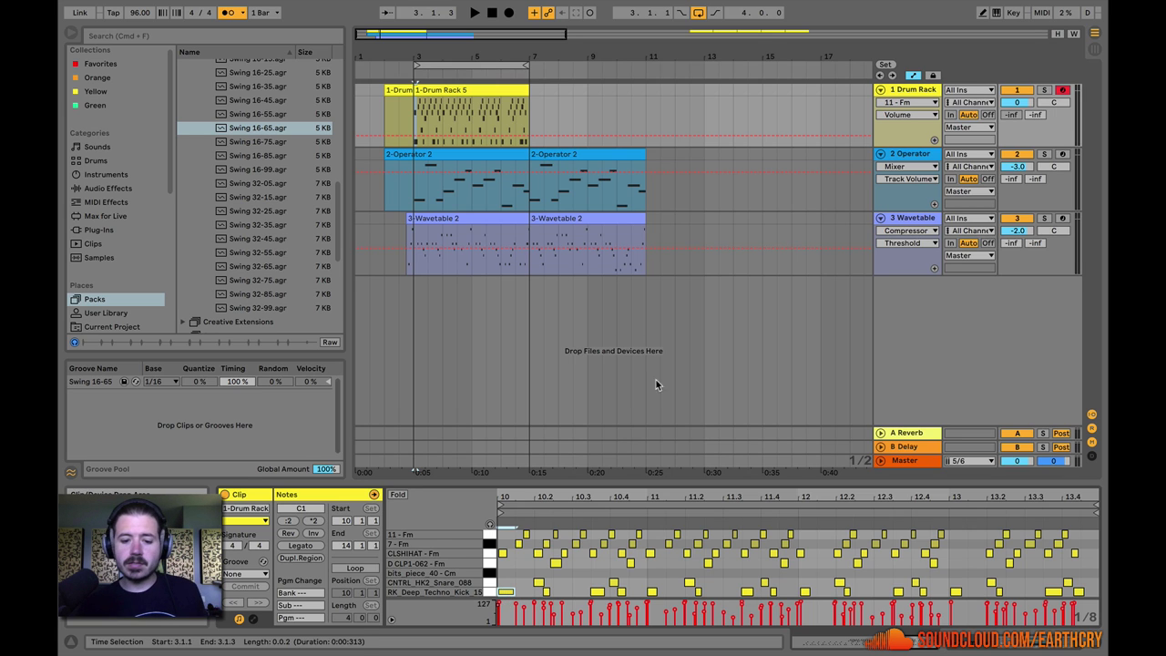
click(672, 504)
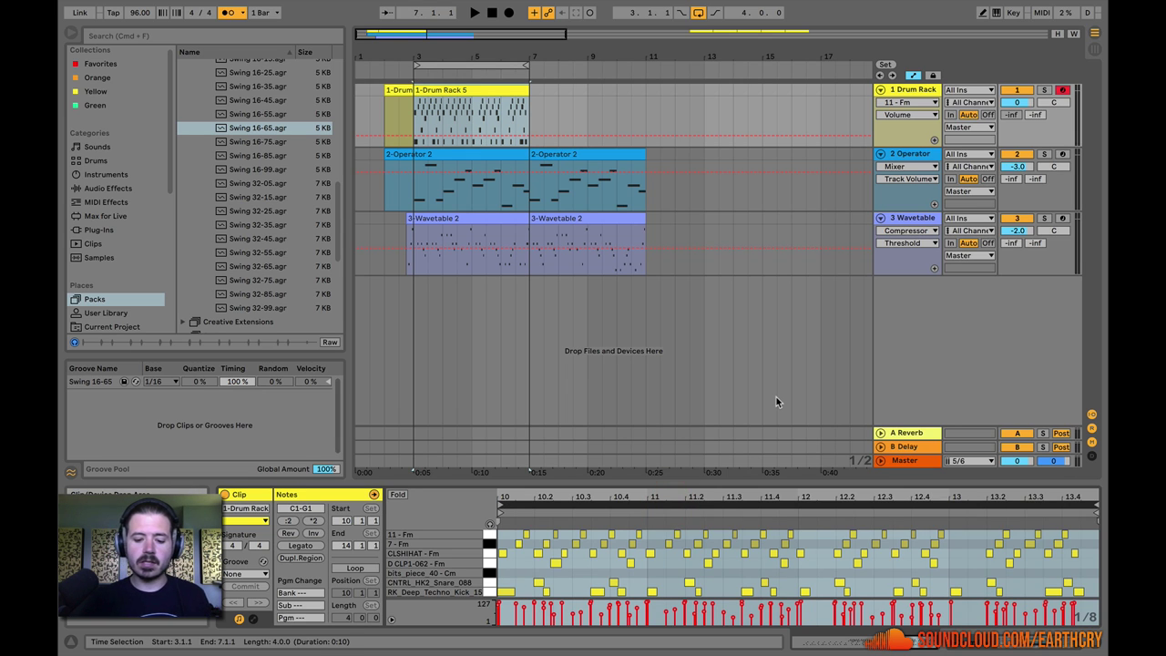
key(super+a)
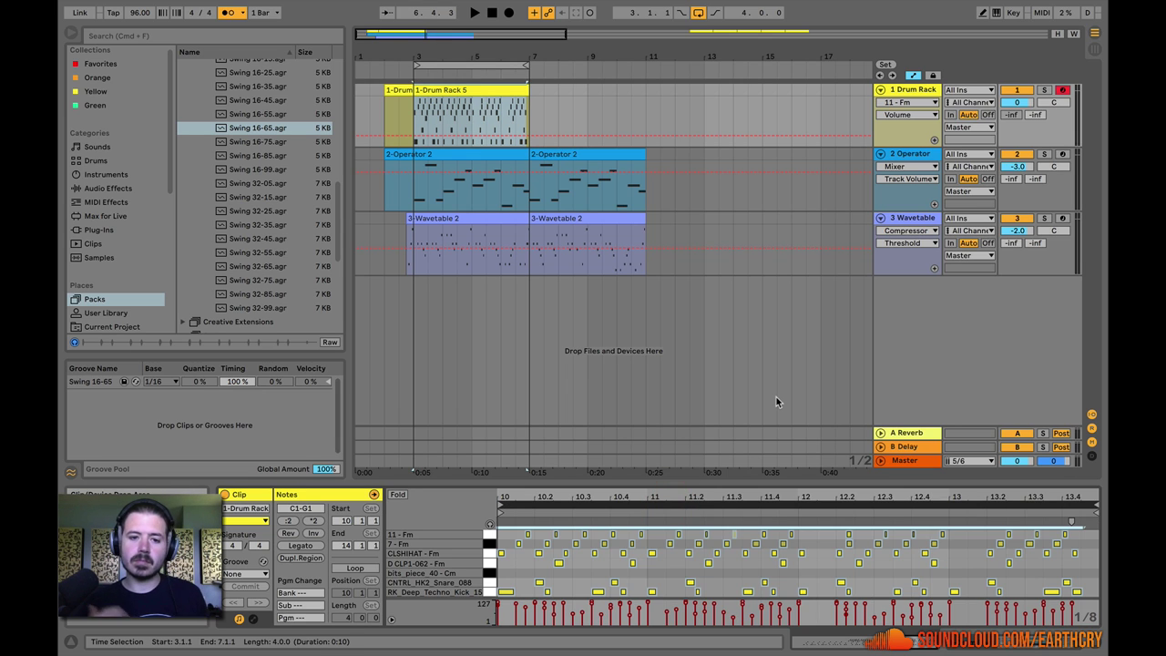
Step: Turn off the metronome and play back the looped section with the recorded drums
click(474, 11)
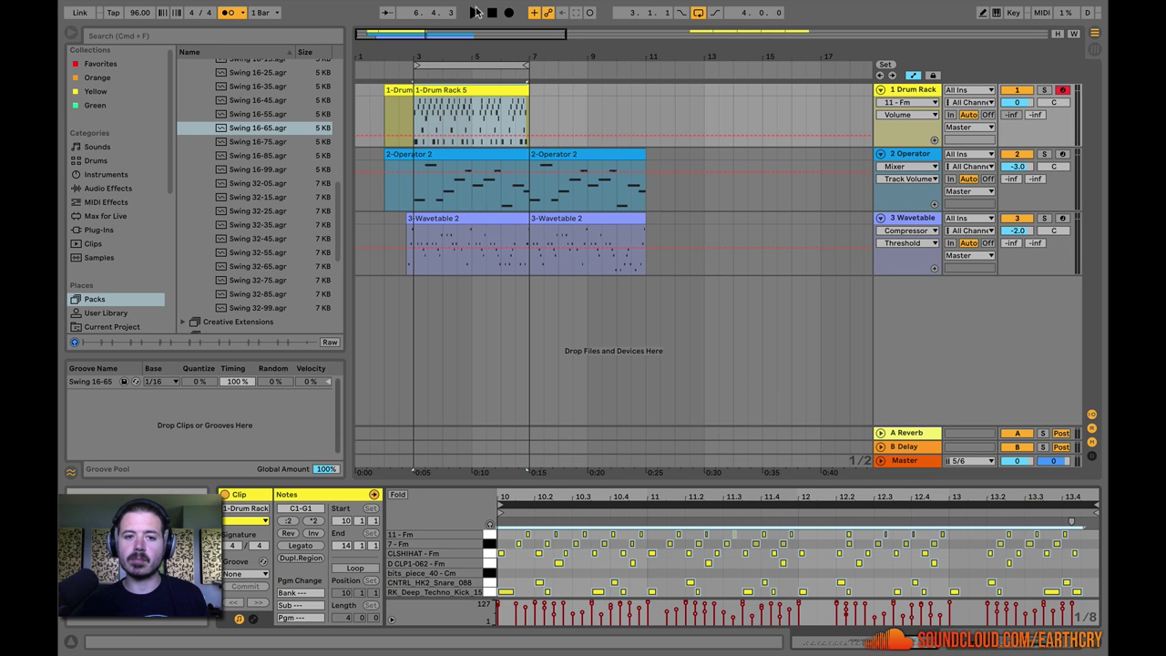
click(229, 13)
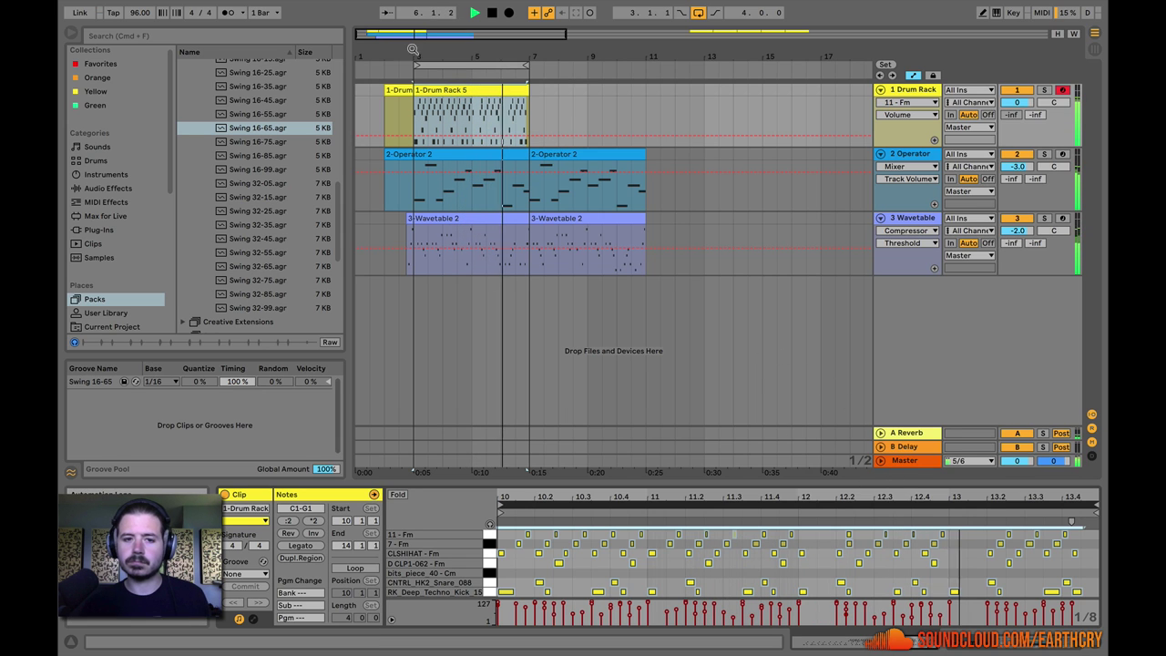
click(497, 15)
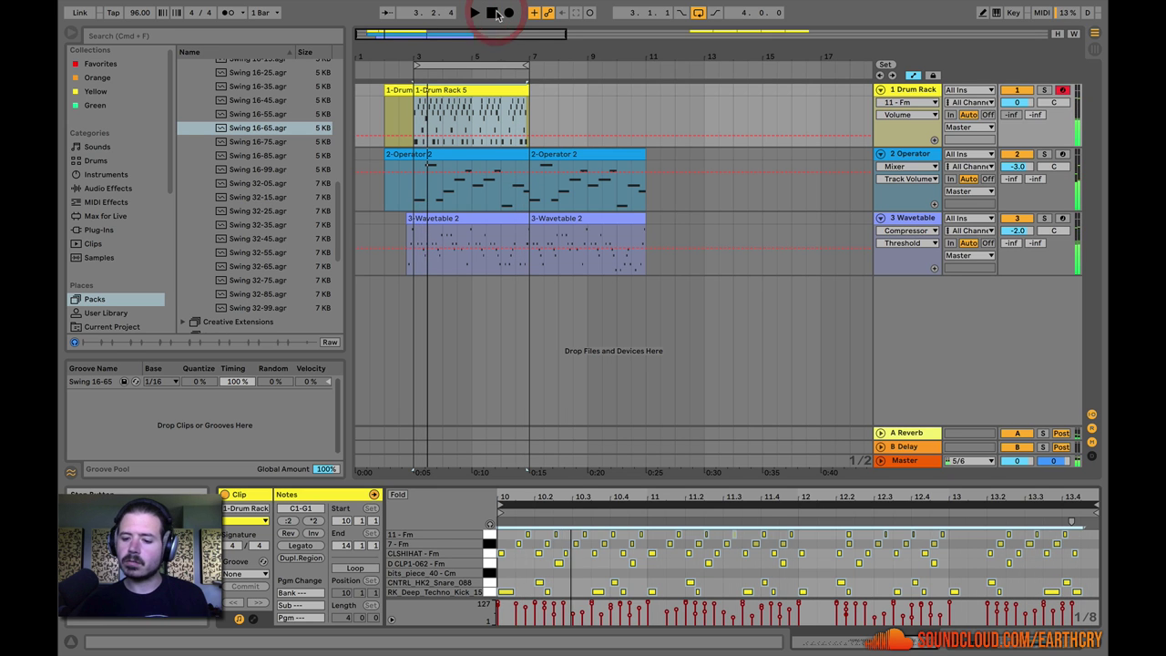
Step: Solo the Drum Rack track and show the rack's chain list, pad devices, return chain and input/output routing
click(833, 130)
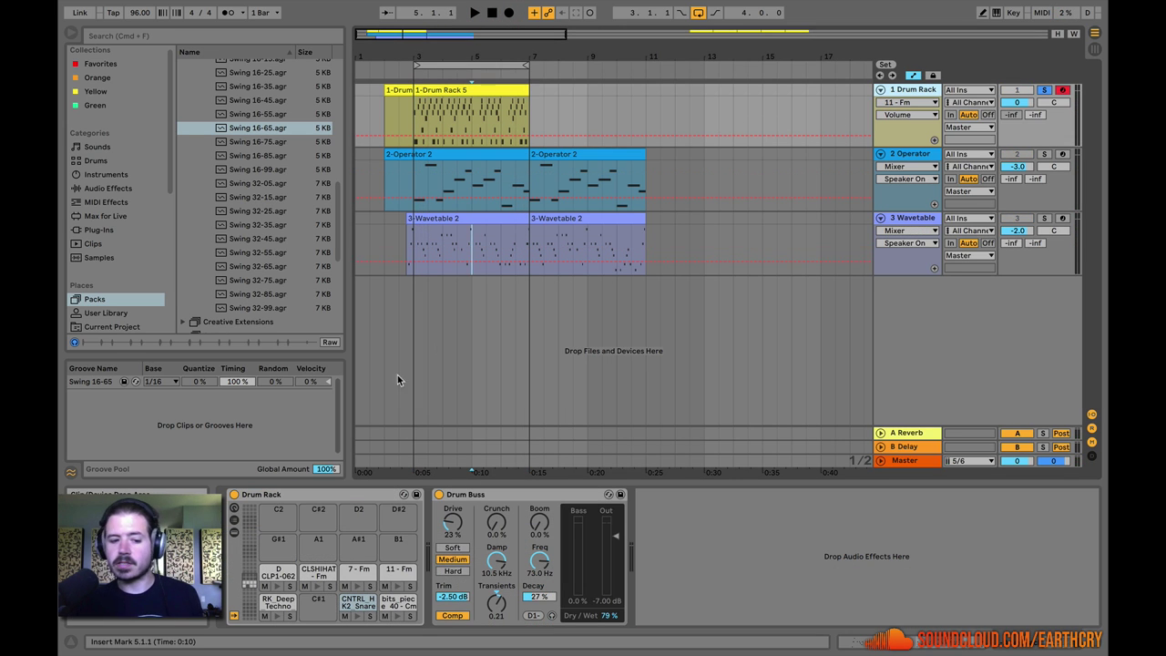
click(234, 520)
click(235, 530)
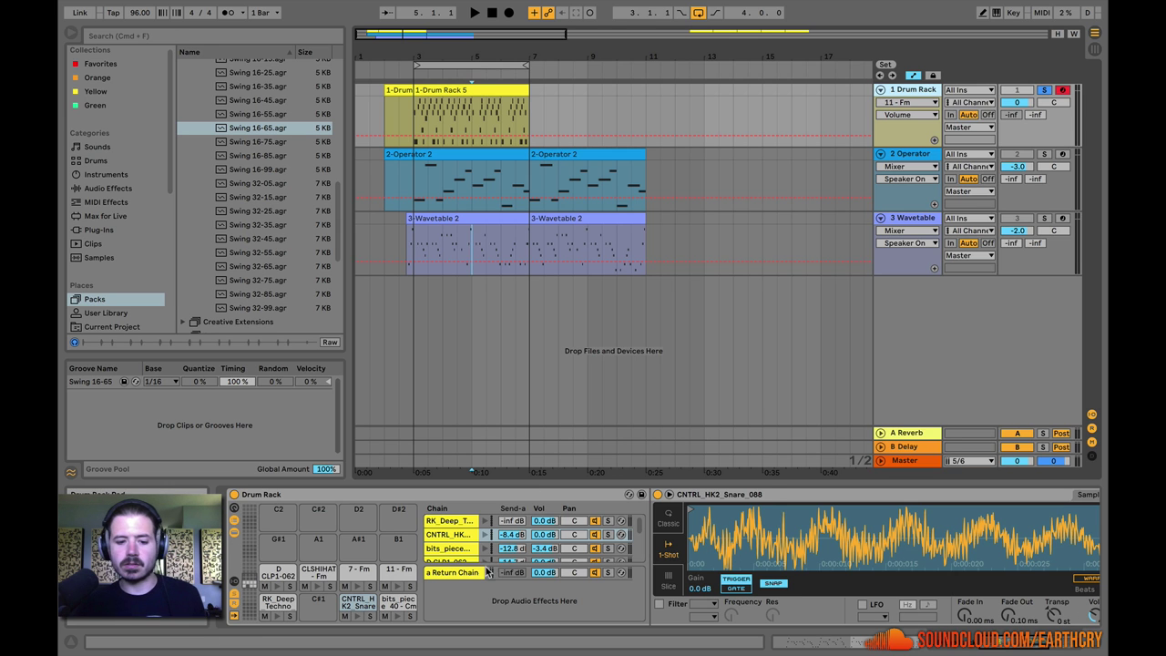
click(460, 573)
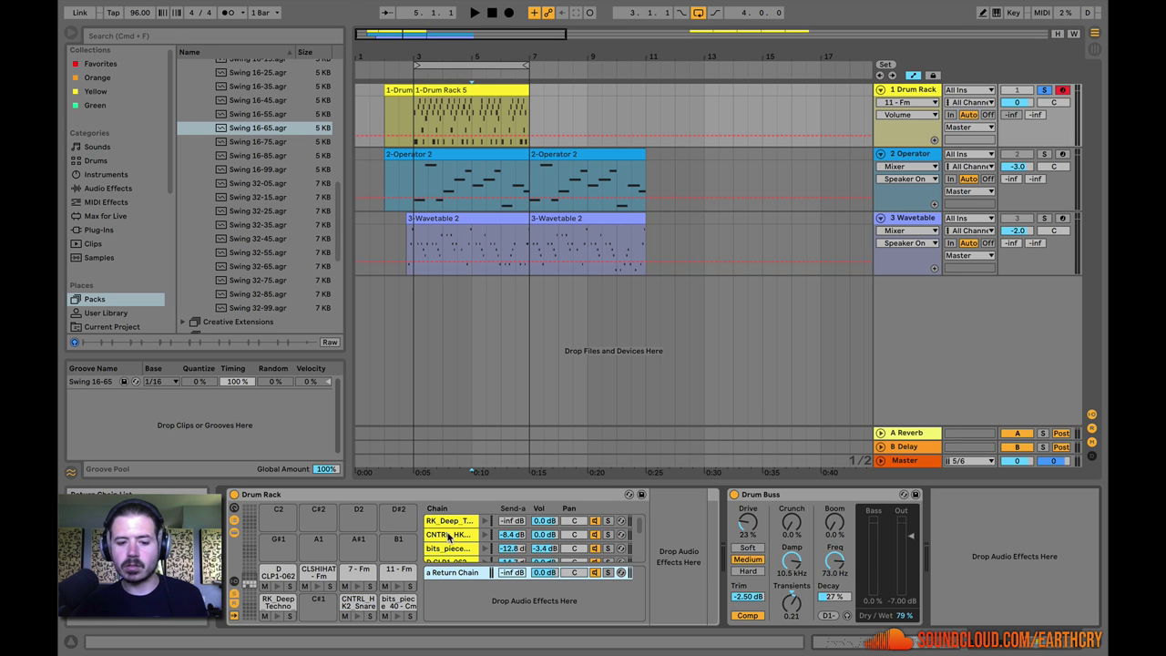
click(234, 581)
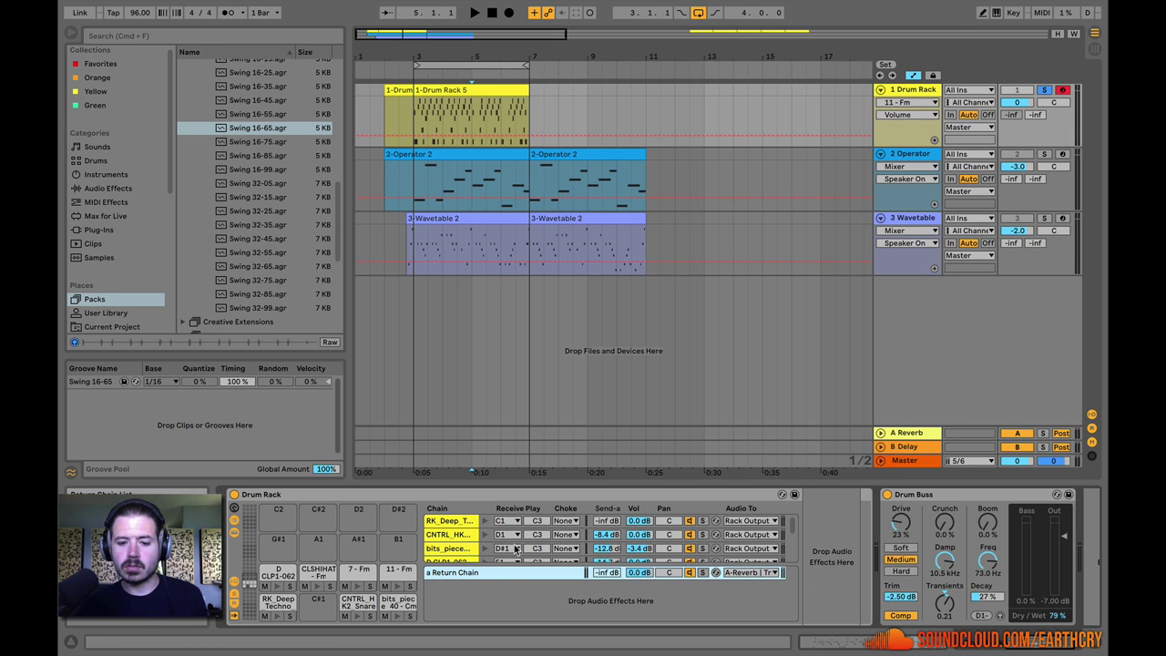
Step: Hide the Drum Rack's routing, return, send, device and chain views so only its pads are shown
click(234, 581)
click(235, 604)
click(235, 593)
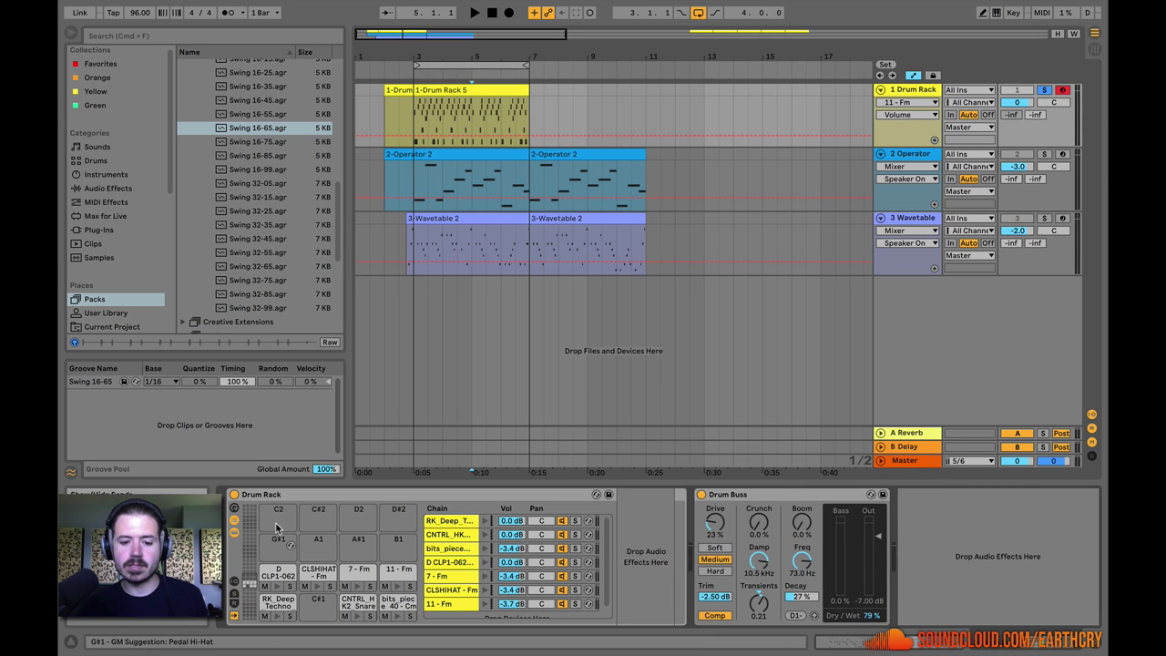
click(234, 531)
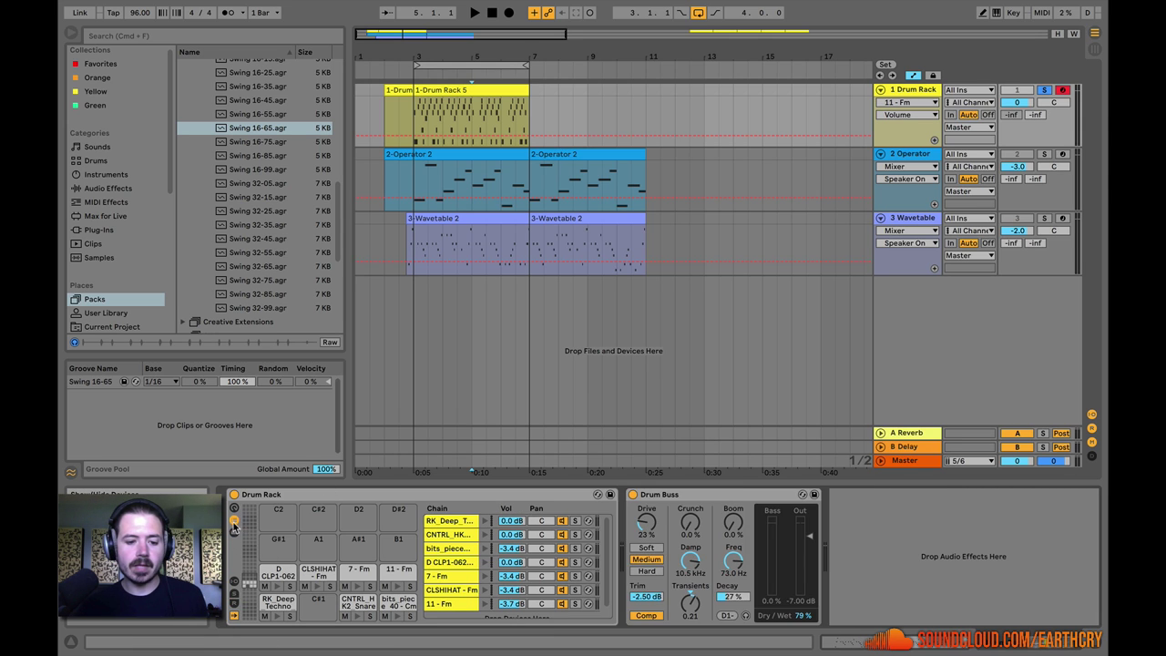
click(234, 519)
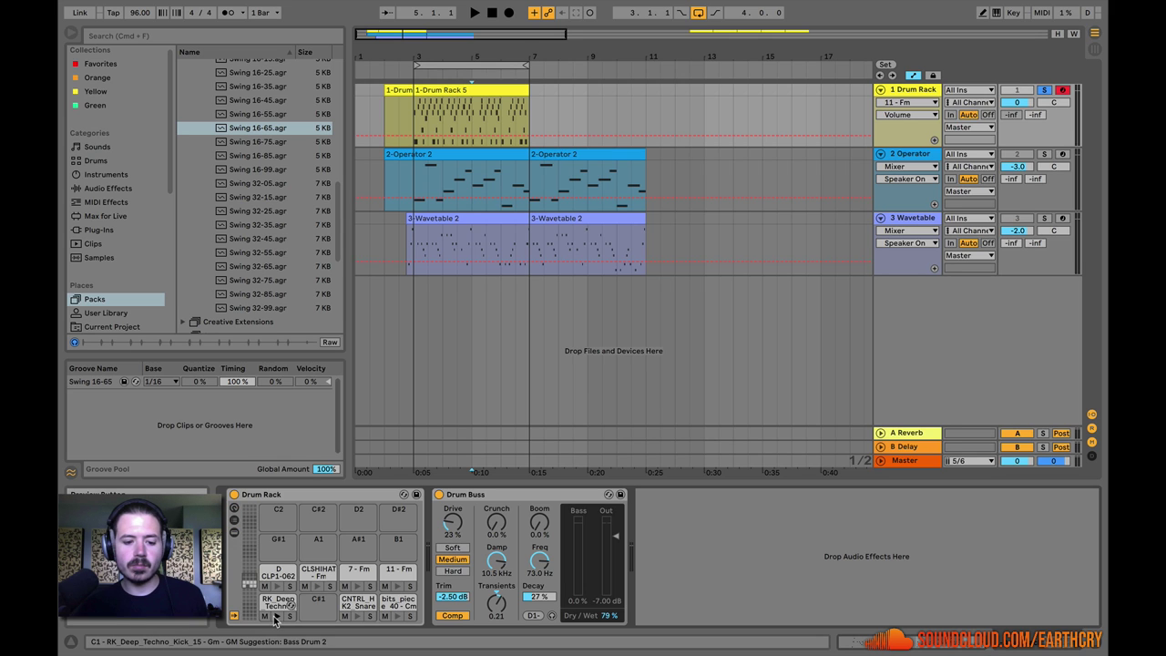
Step: Preview the D CLP1-062 clap pad and play the soloed Drum Rack clip from bar 3
click(277, 586)
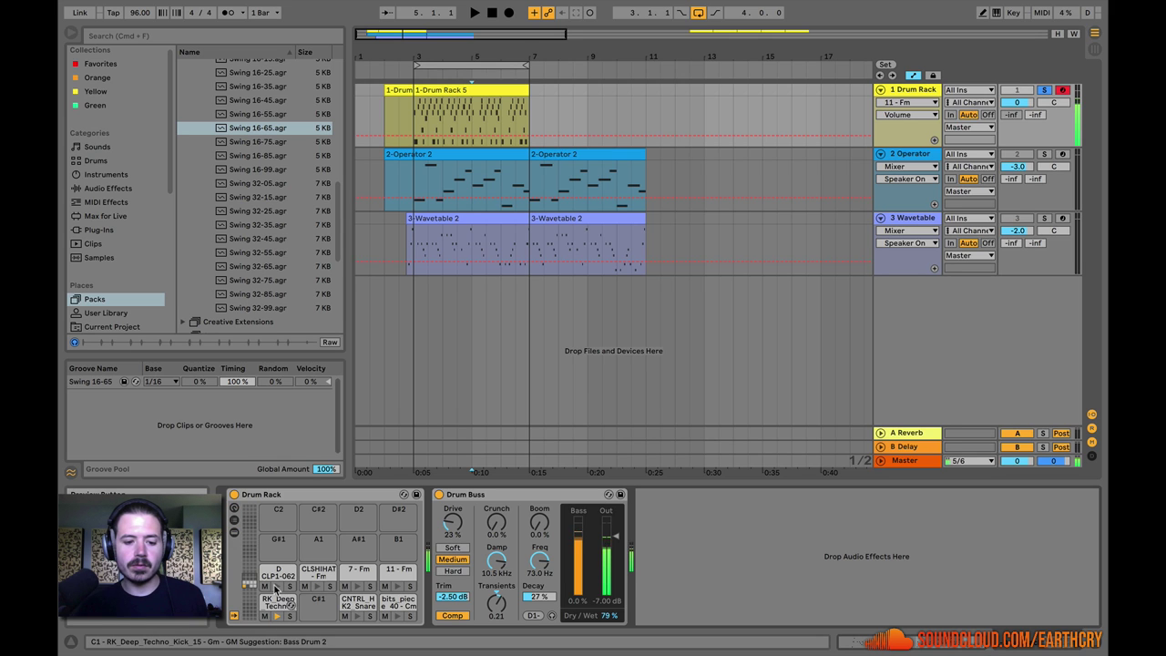
click(444, 91)
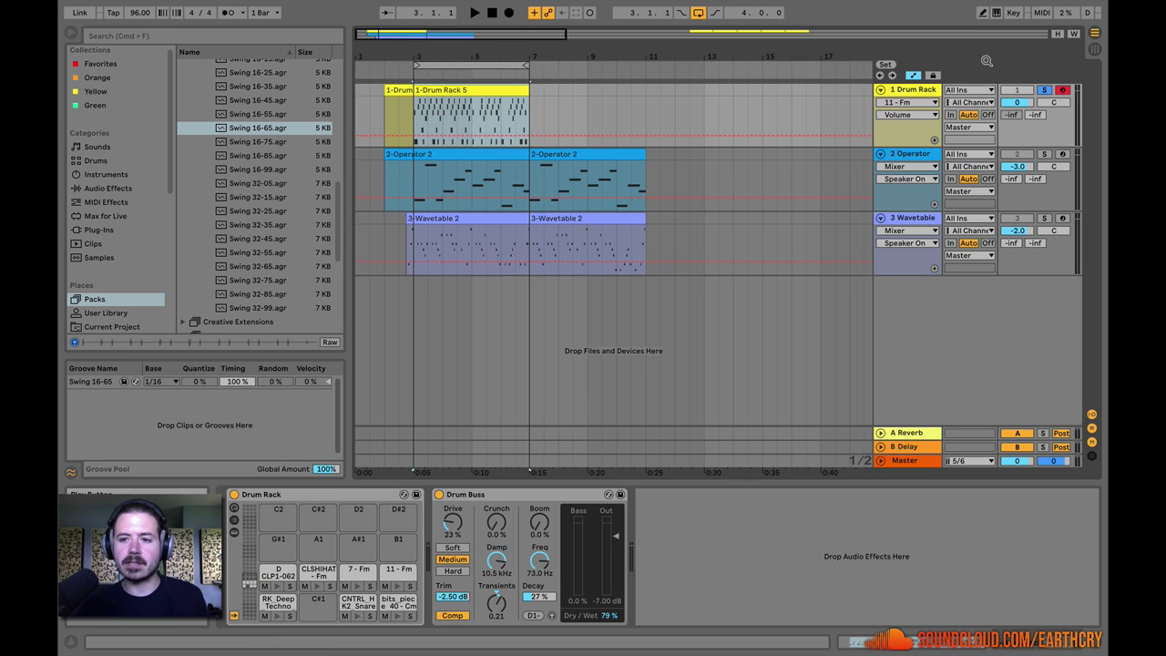
click(474, 14)
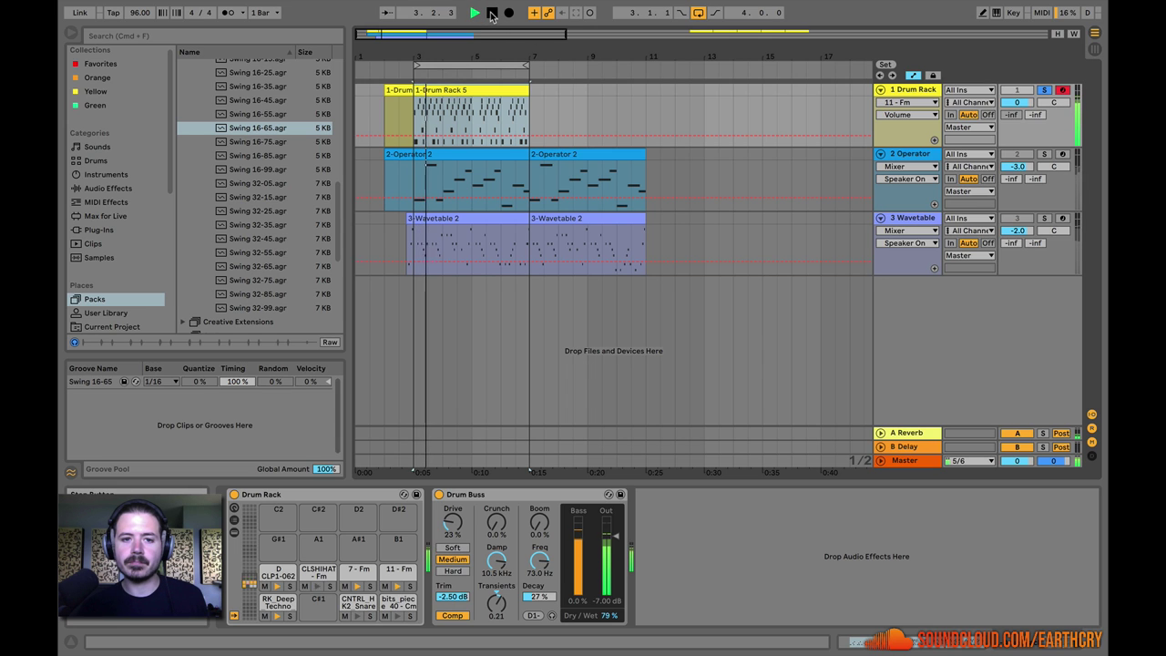
click(492, 13)
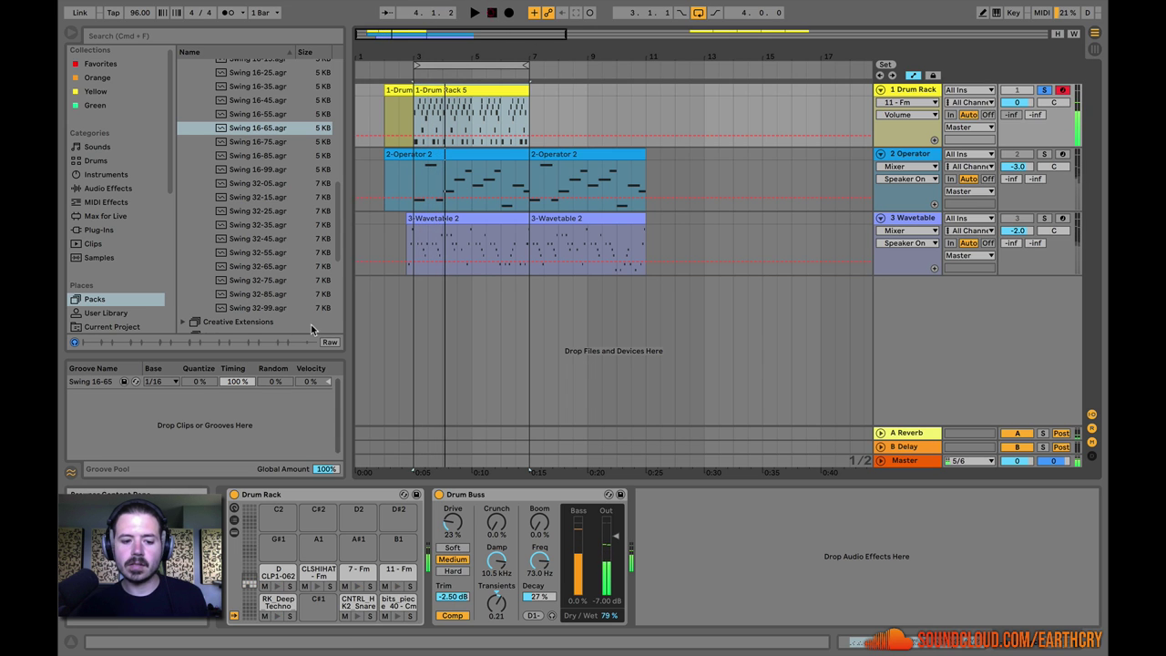
Step: Start hot-swapping the D CLP1-062 pad's sample and search the Samples category for "clap"
click(289, 576)
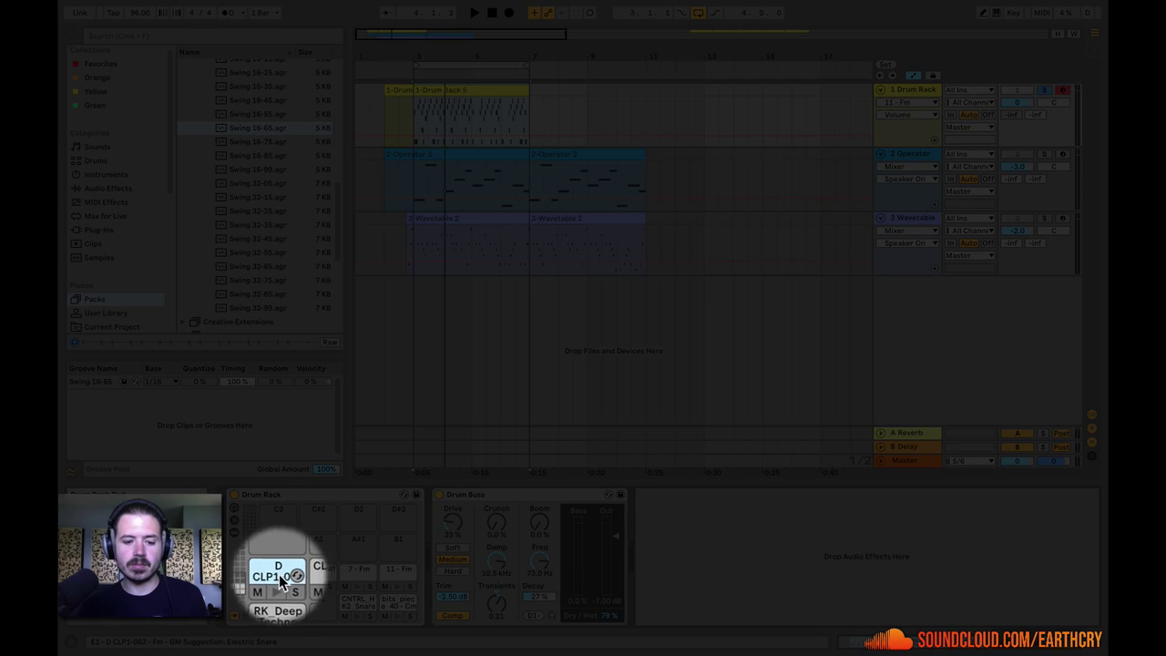
click(292, 577)
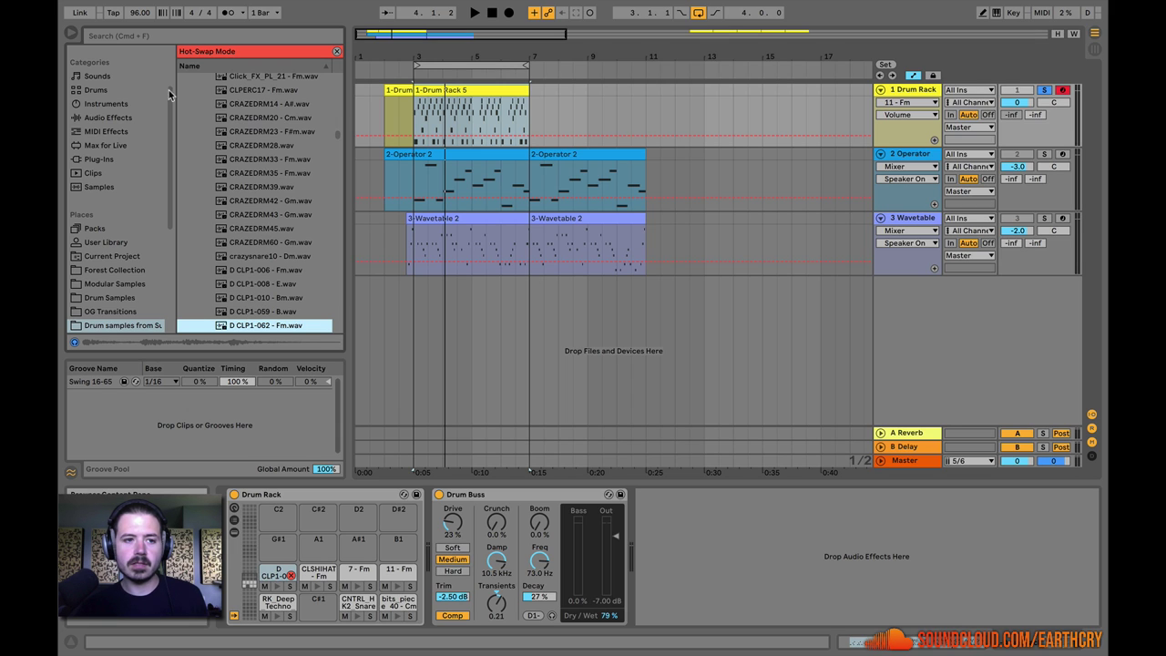
click(113, 35)
click(111, 188)
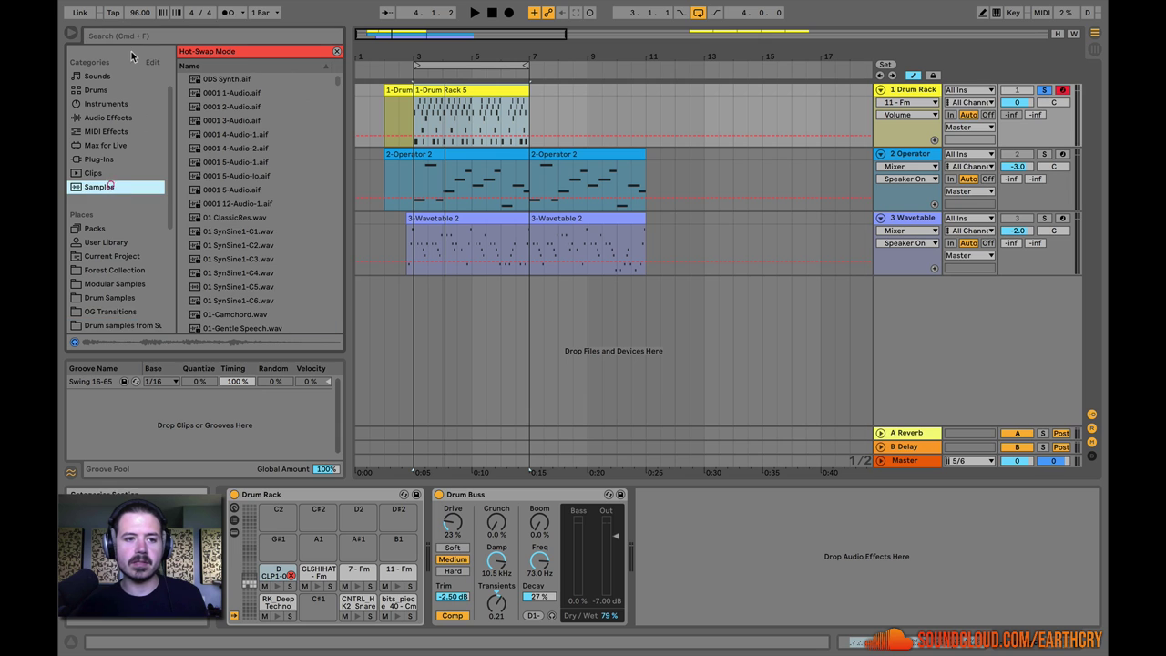
text(clap)
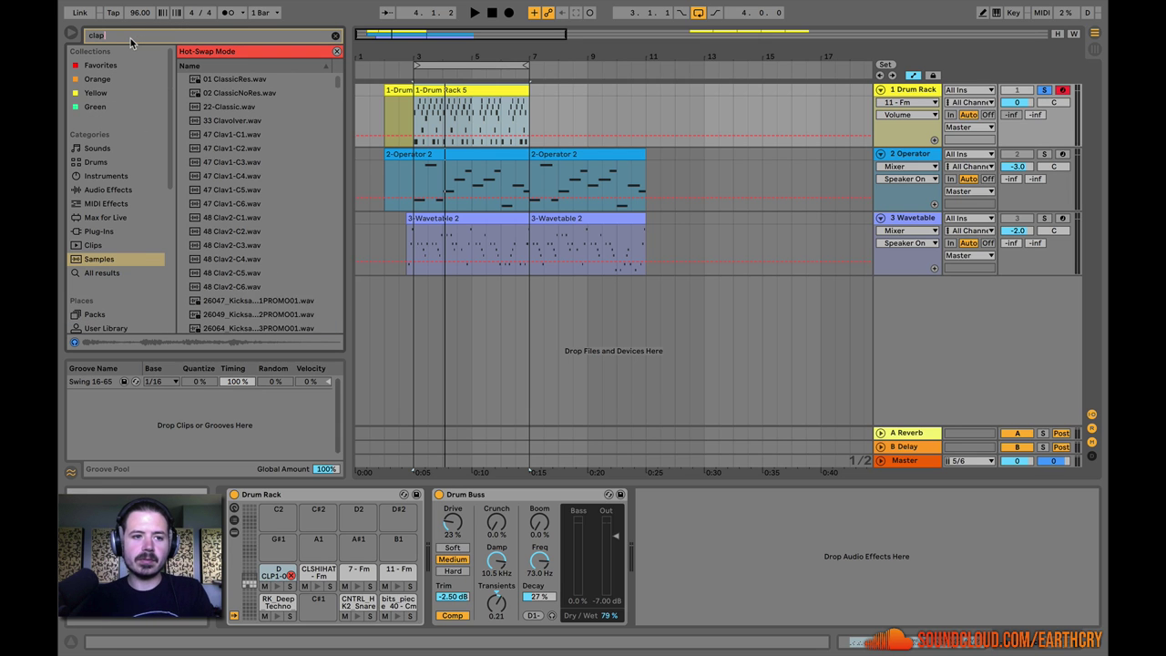
Step: Audition several clap samples and load Clap Digital Rasp.aif onto the pad
click(261, 203)
click(262, 244)
scroll(264, 164, down, 15)
click(269, 82)
click(286, 288)
scroll(286, 294, down, 6)
click(286, 300)
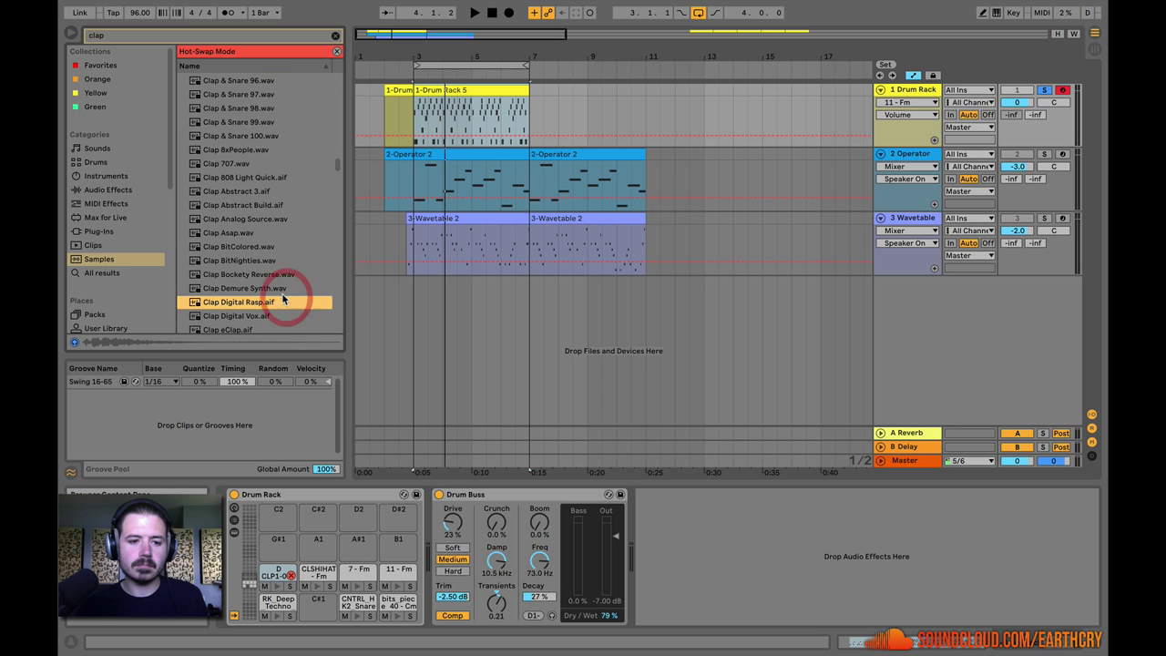
click(256, 304)
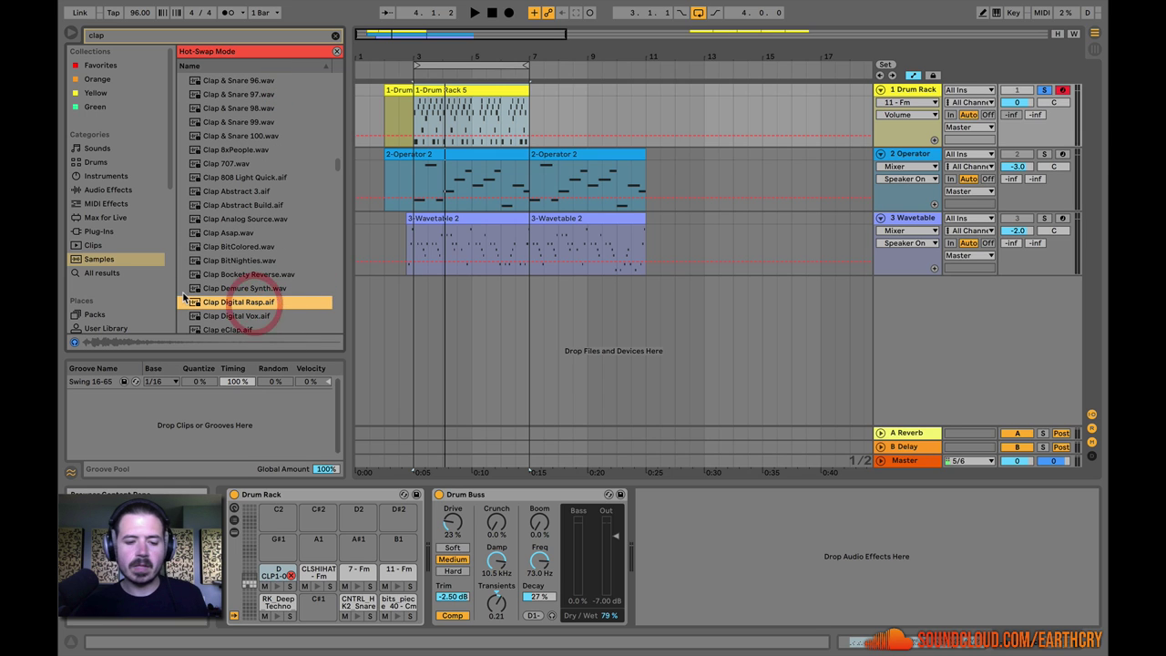
double_click(231, 307)
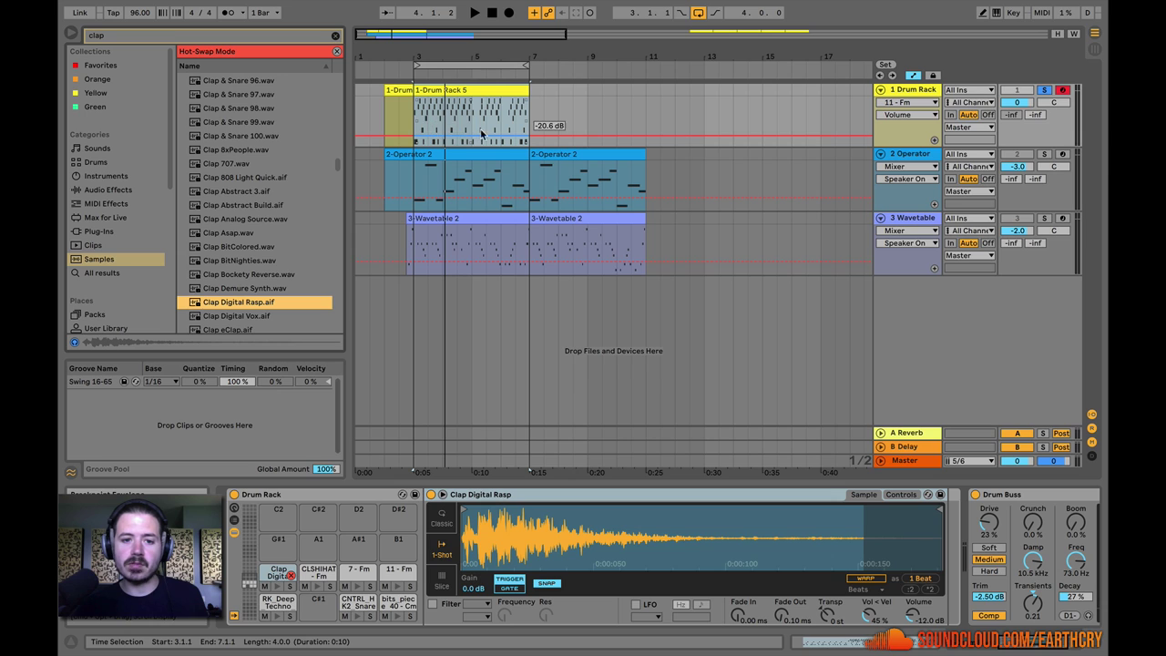
Step: Play back the drum loop with the swapped clap and exit hot-swap mode
click(474, 13)
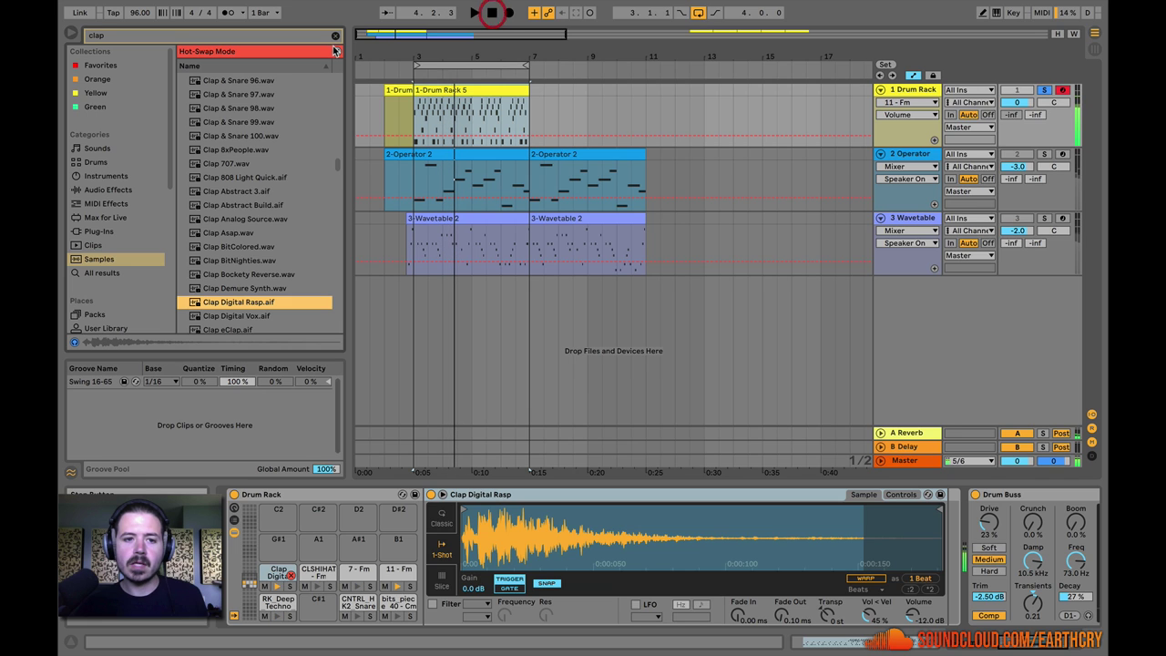
click(334, 51)
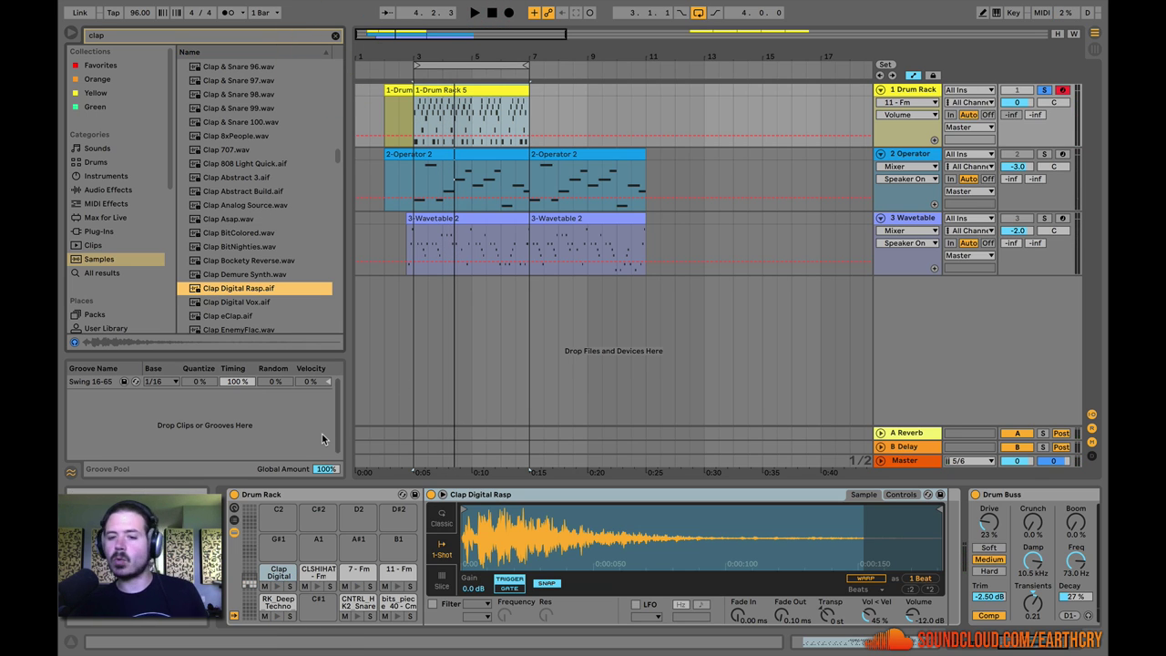
Step: Preview the CNTRL_HK2_Snare and bits_piece_40 pads in the Drum Rack
click(491, 106)
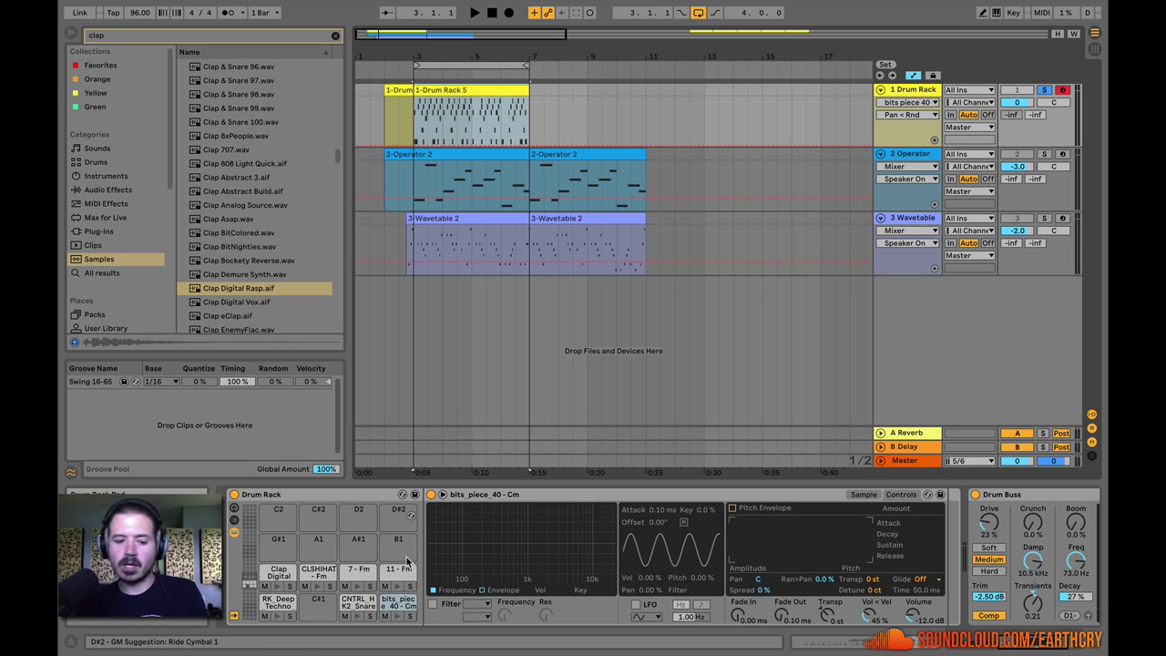
click(357, 601)
click(392, 605)
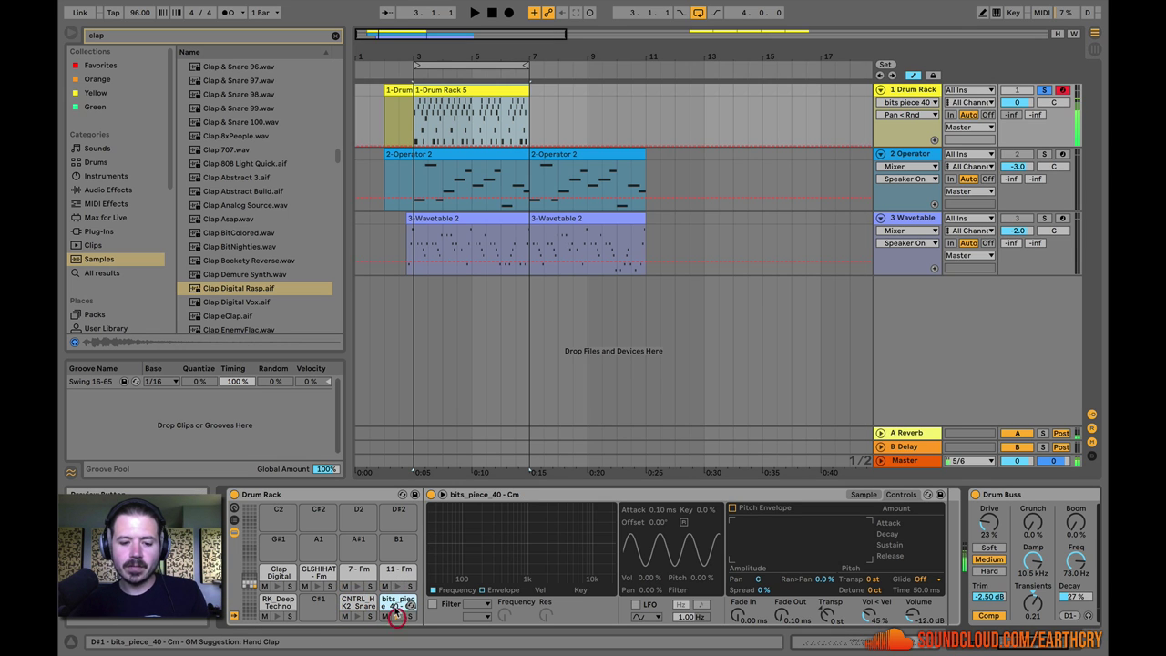
Step: Copy all CNTRL_HK2_Snare_088 notes in the Drum Rack clip up to the bits_piece_40 - Cm lane
double_click(441, 90)
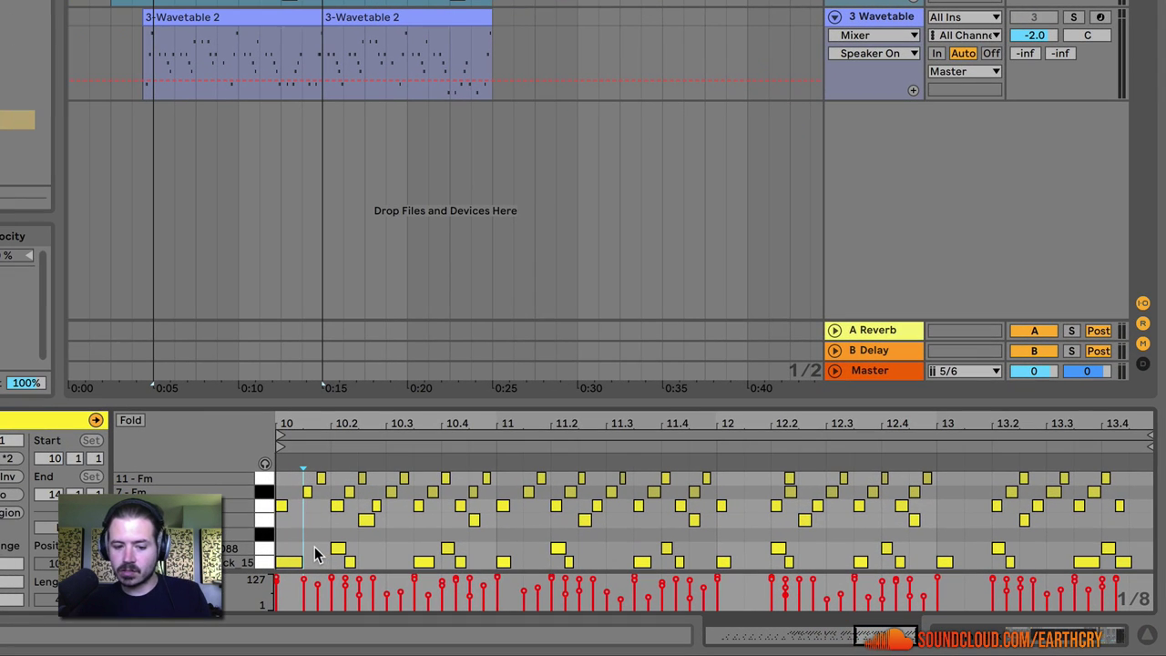
drag(314, 546, 1155, 546)
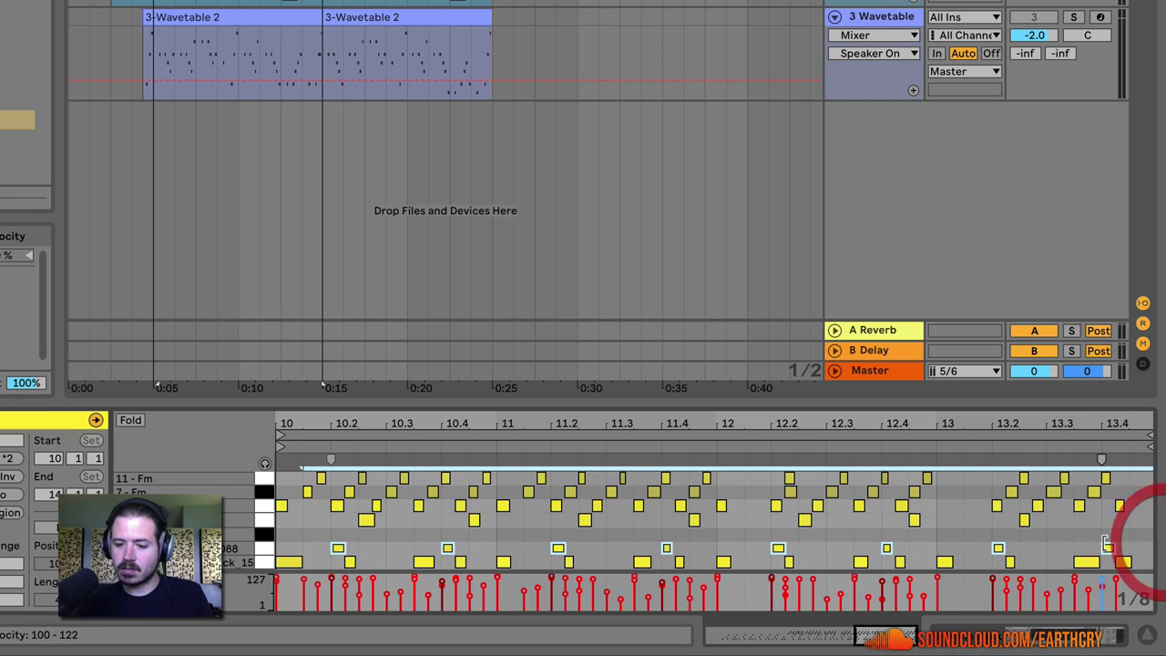
click(337, 550)
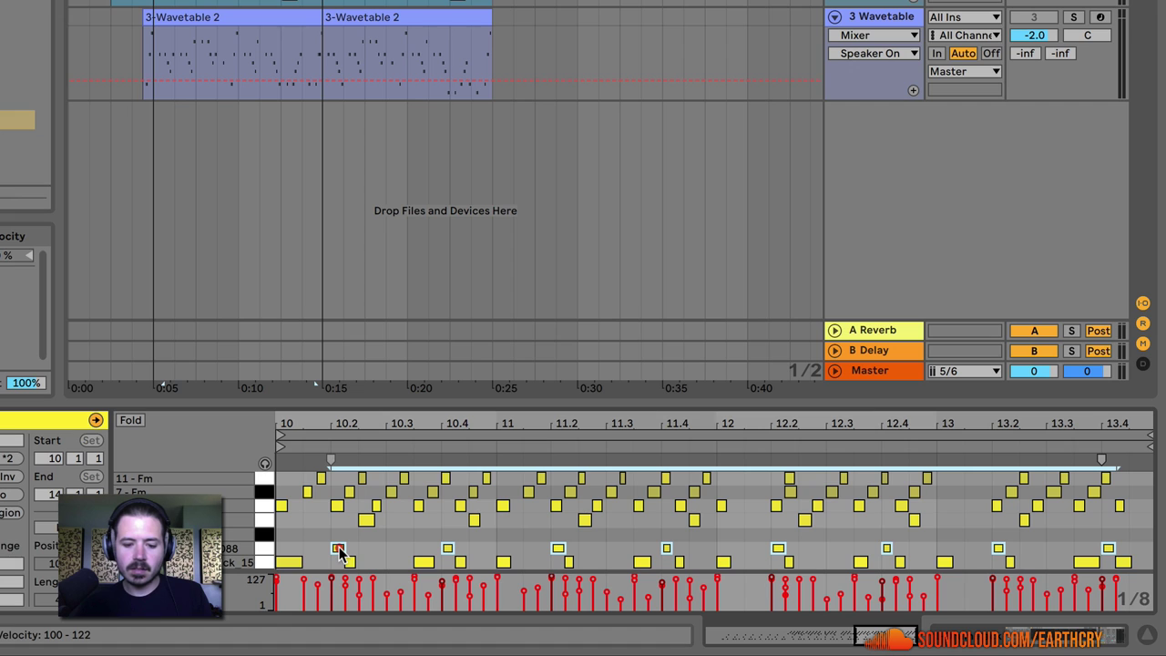
drag(338, 550, 338, 545)
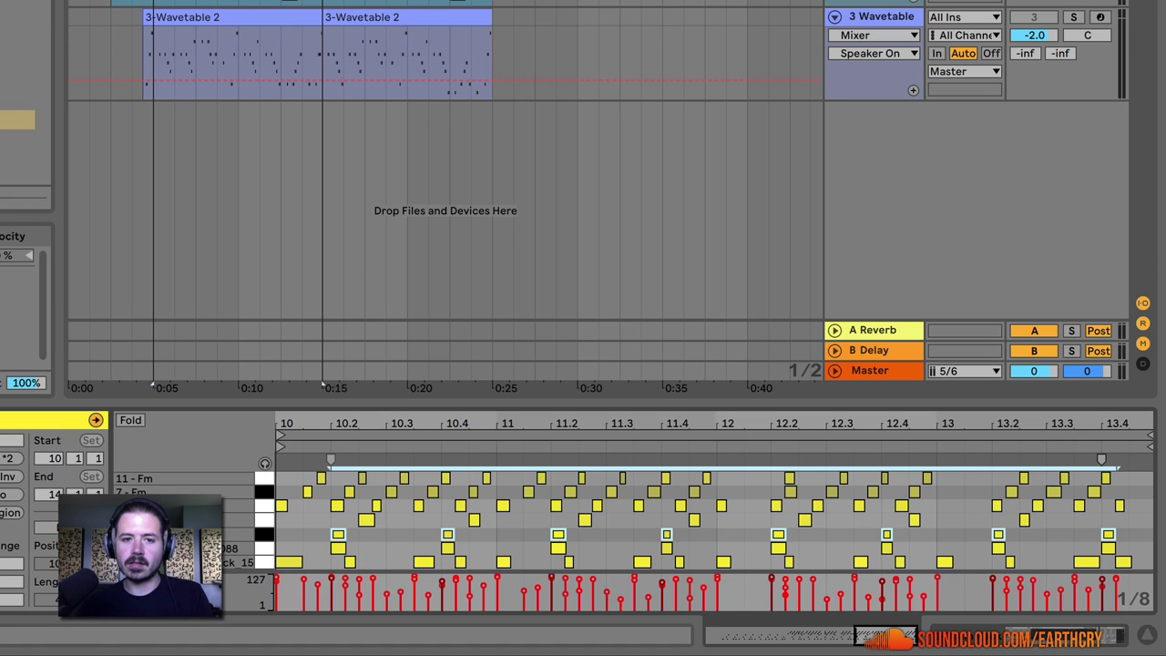
Step: Play back the drum loop with the layered snare hits and show the Drum Rack track's devices
key(space)
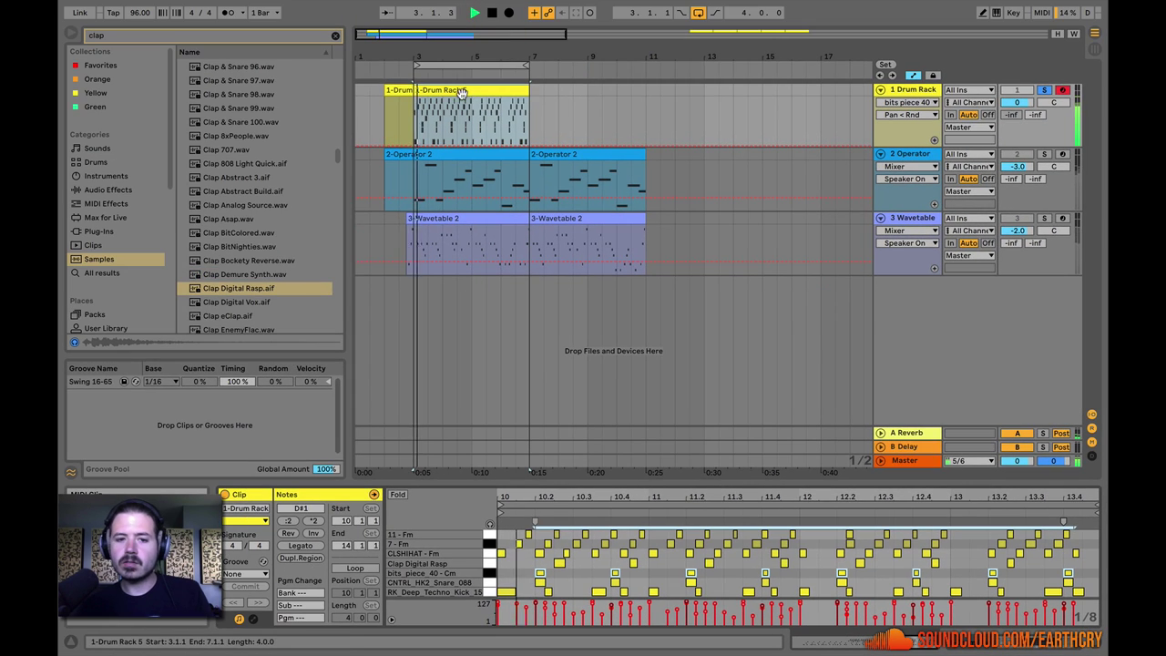
key(space)
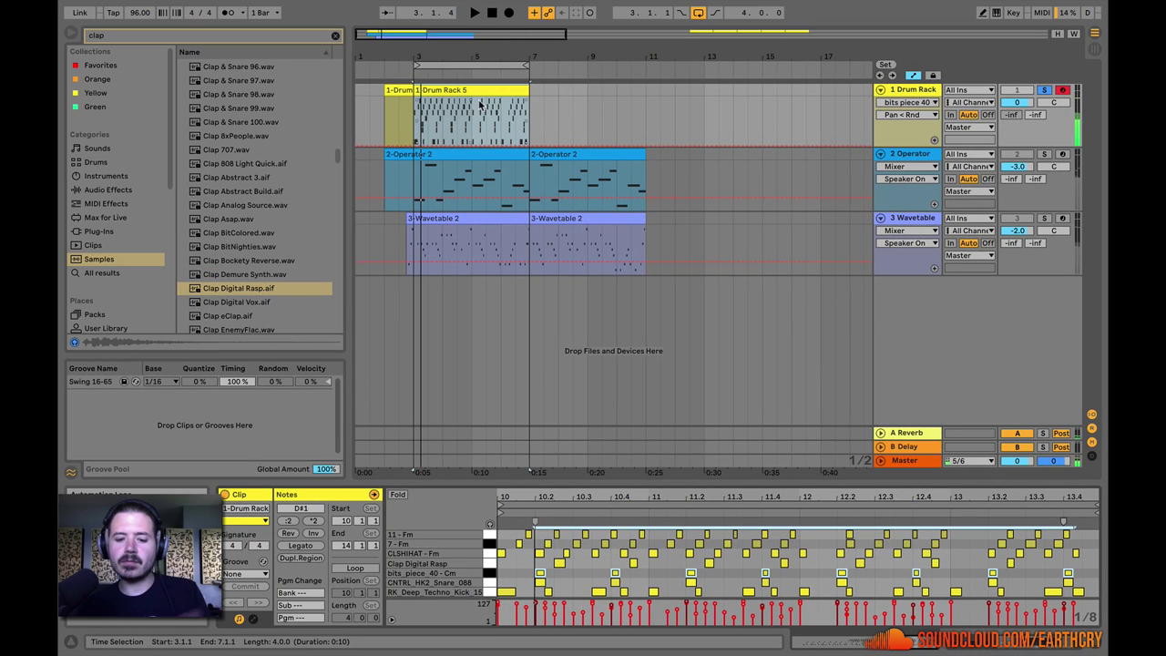
key(shift+Tab)
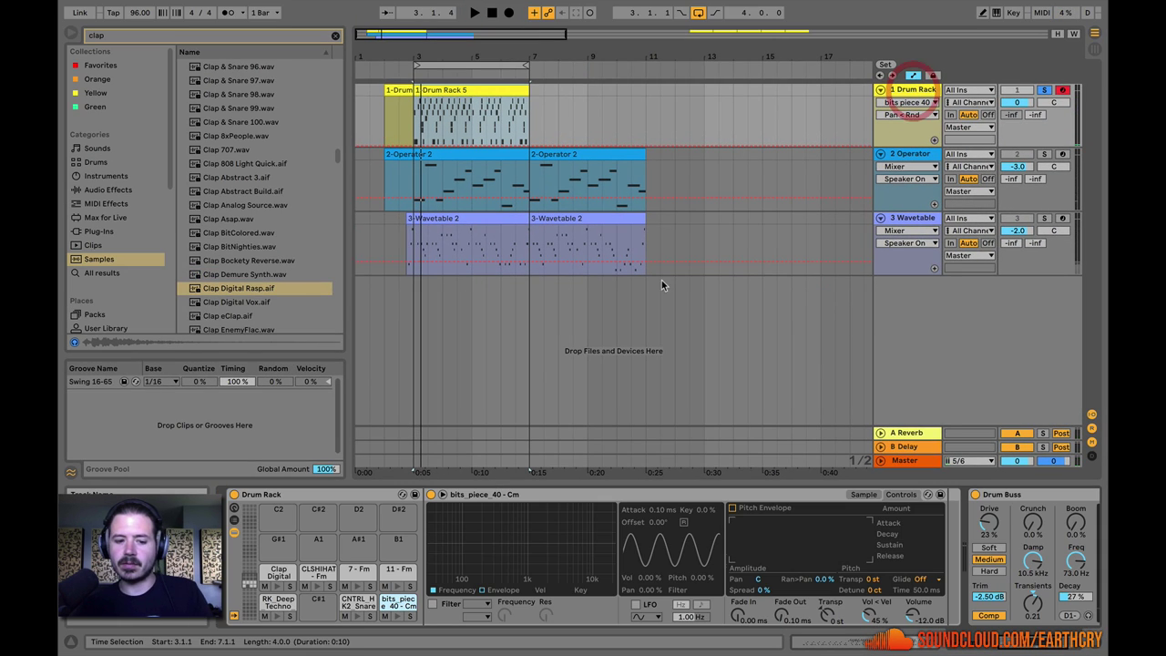
Step: Turn on the LFO for the bits_piece_40 pad with a random stepped waveform, tempo-synced at 1/4
click(398, 607)
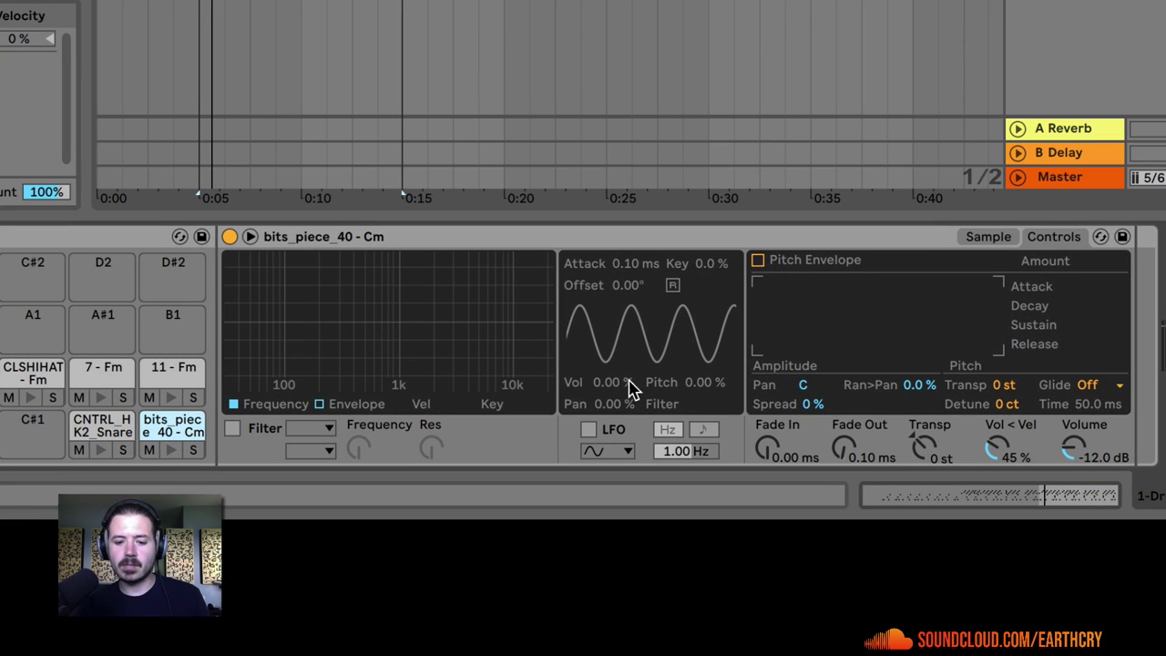
click(636, 604)
click(672, 285)
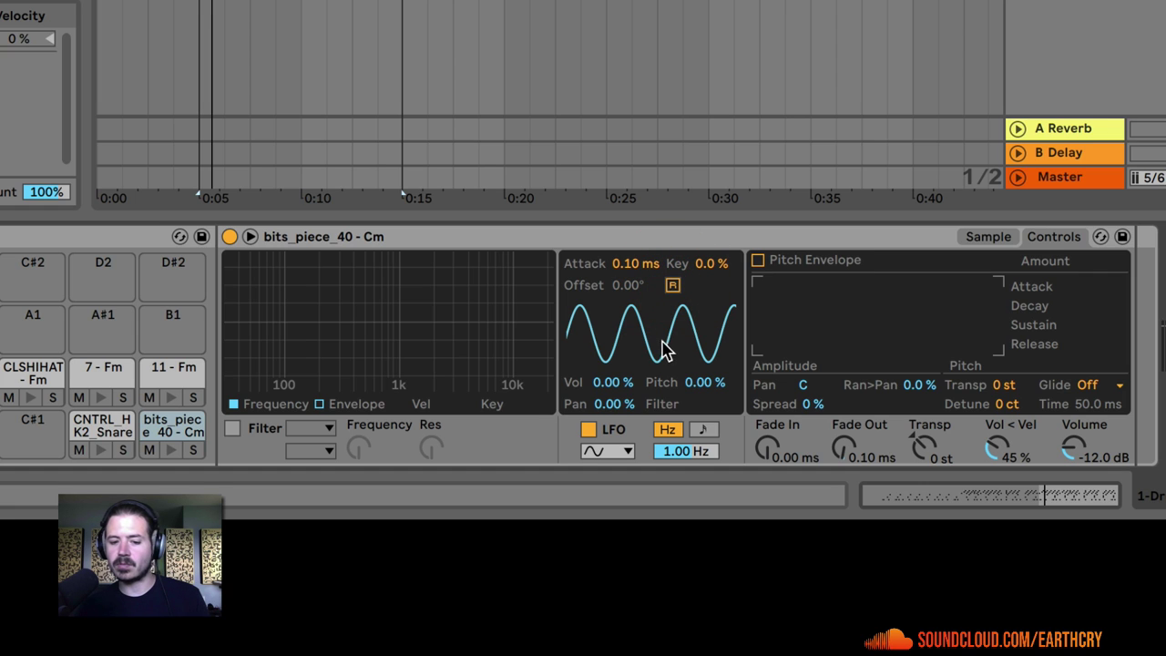
click(619, 452)
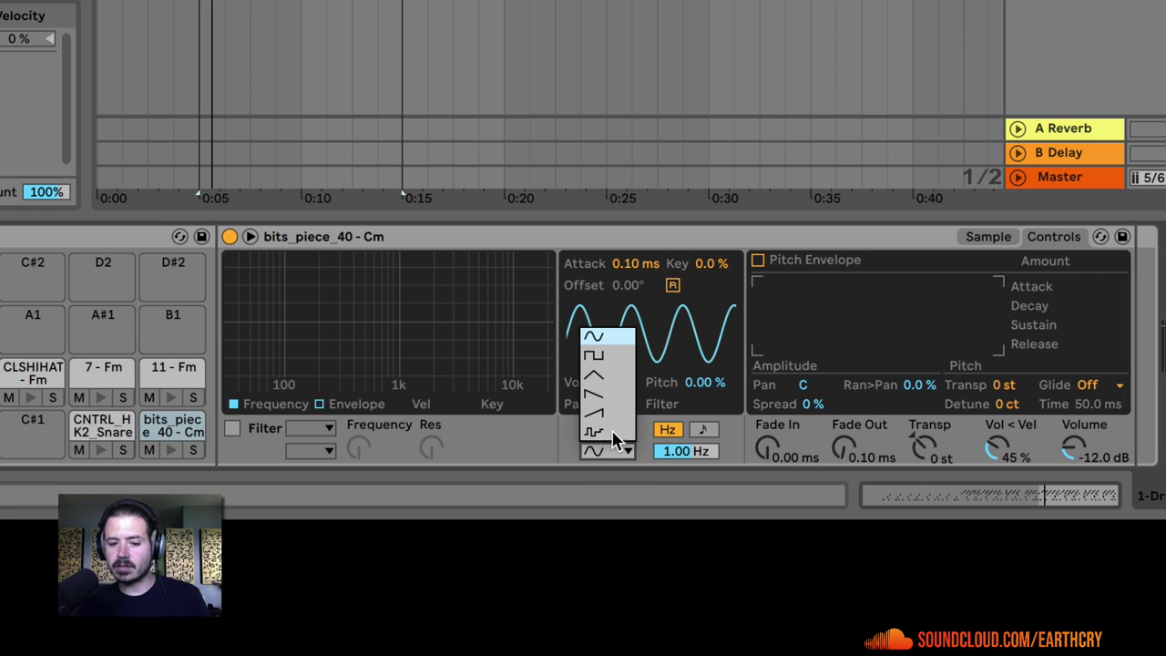
click(619, 433)
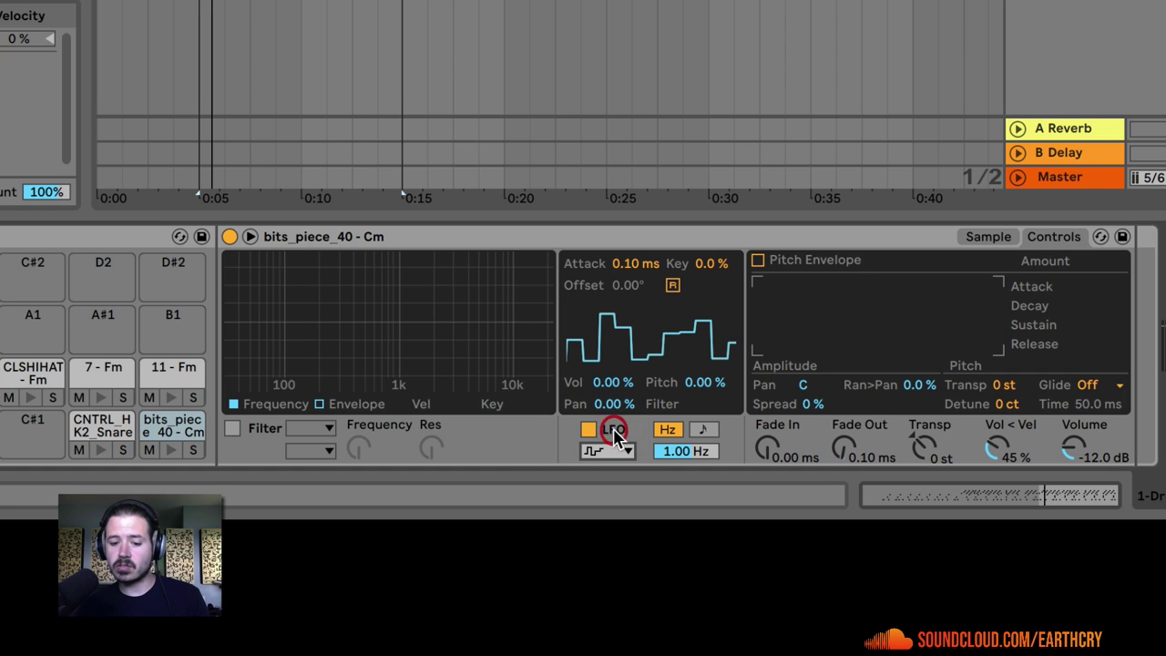
click(702, 430)
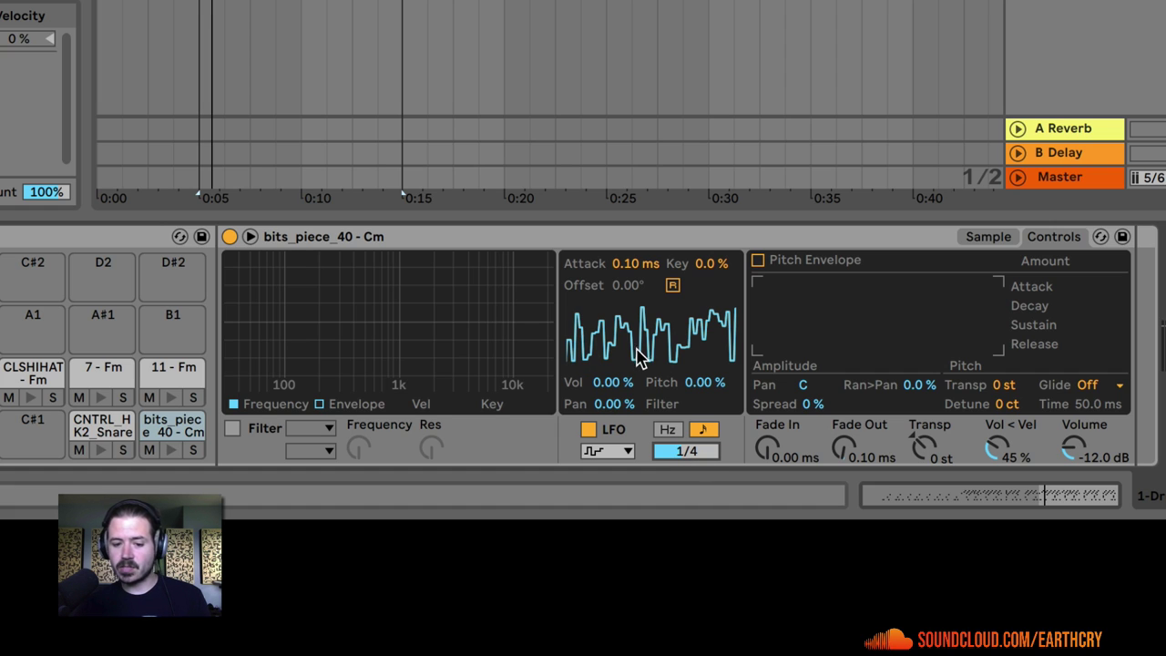
Step: Set the bits_piece_40 LFO amounts to 17.1% pitch, 16.4% pan and 7.03% volume, checking the sound in playback
click(706, 382)
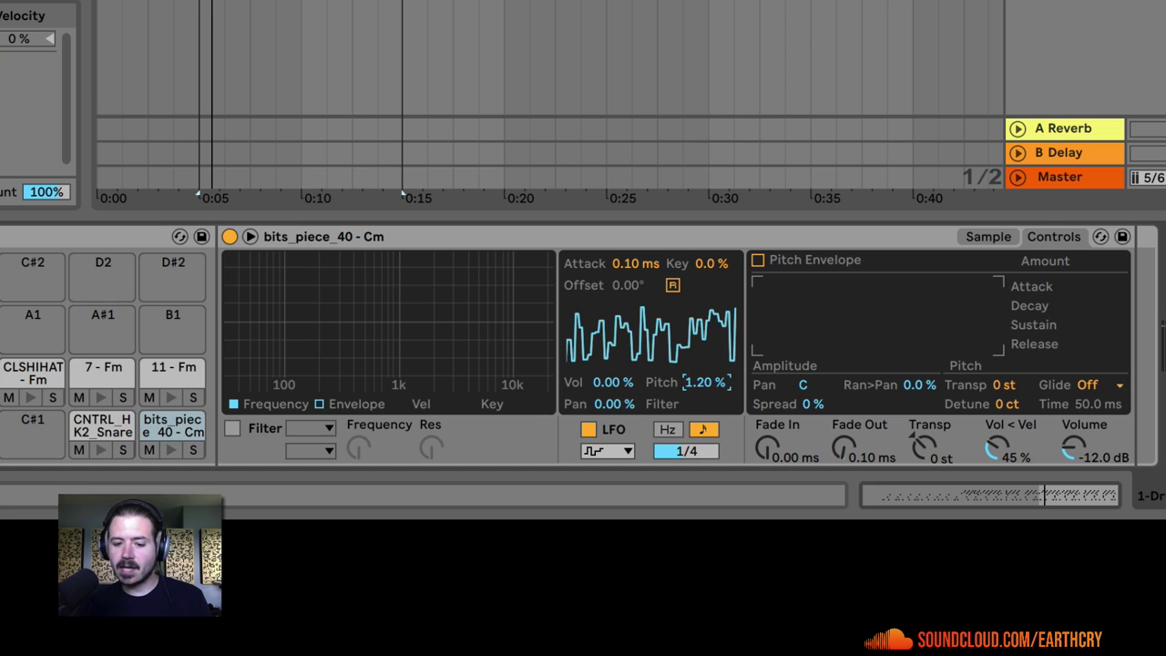
drag(706, 383, 706, 369)
mouse_move(612, 382)
mouse_down()
mouse_move(612, 372)
mouse_move(615, 391)
mouse_up()
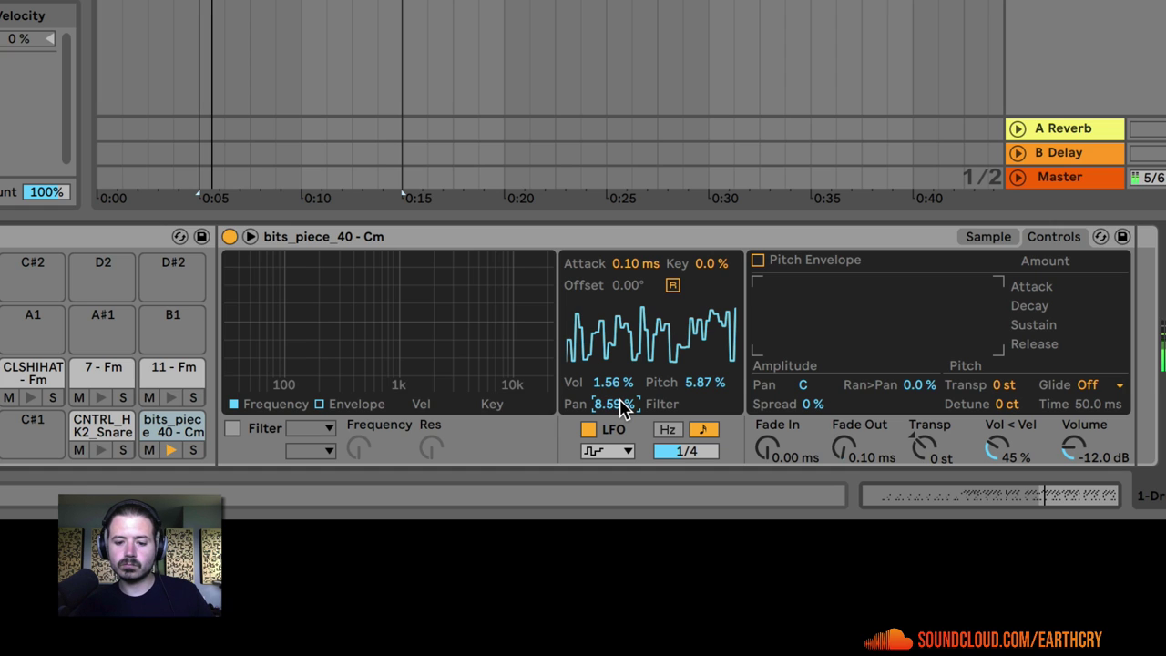
drag(700, 384, 699, 365)
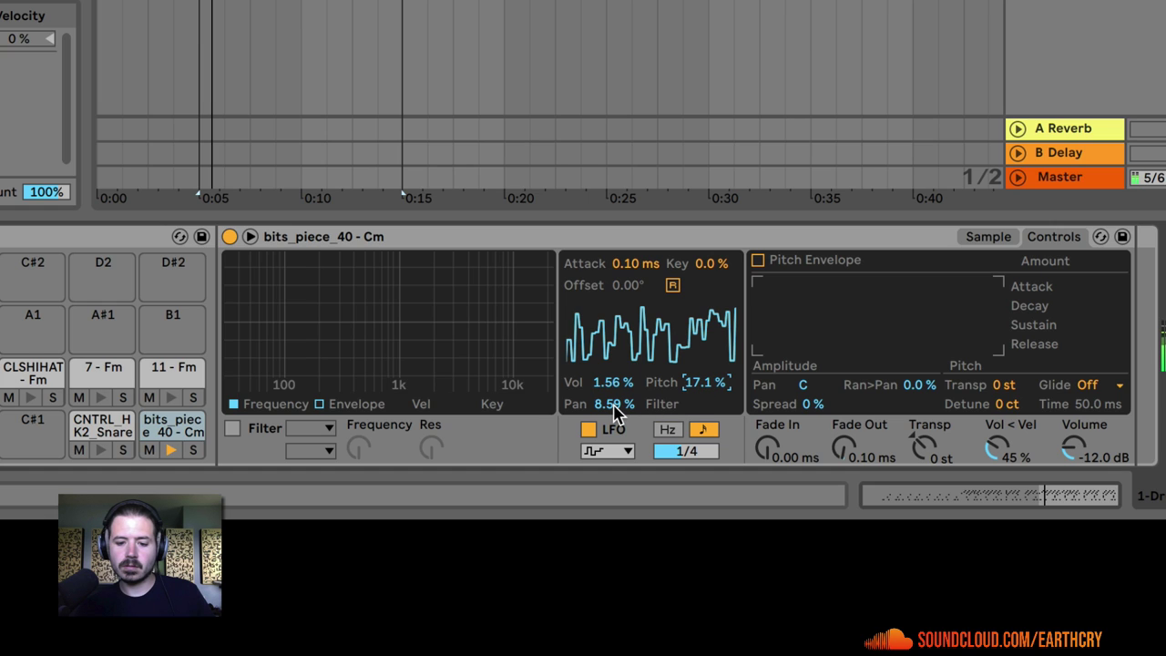
drag(613, 404, 611, 368)
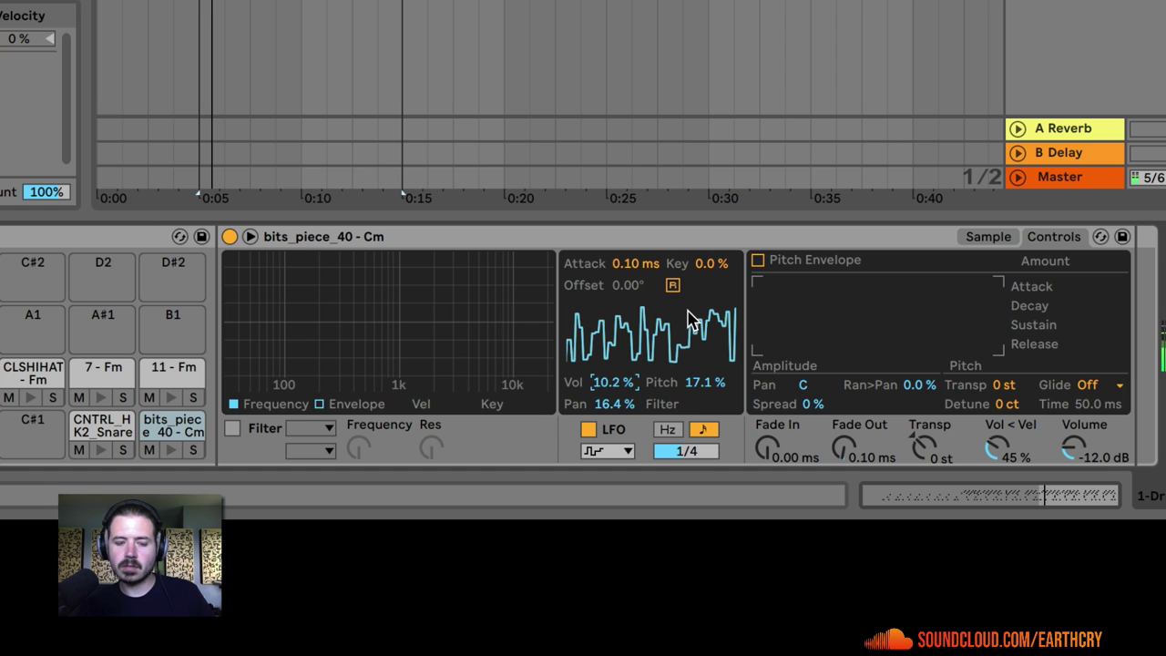
drag(604, 383, 604, 396)
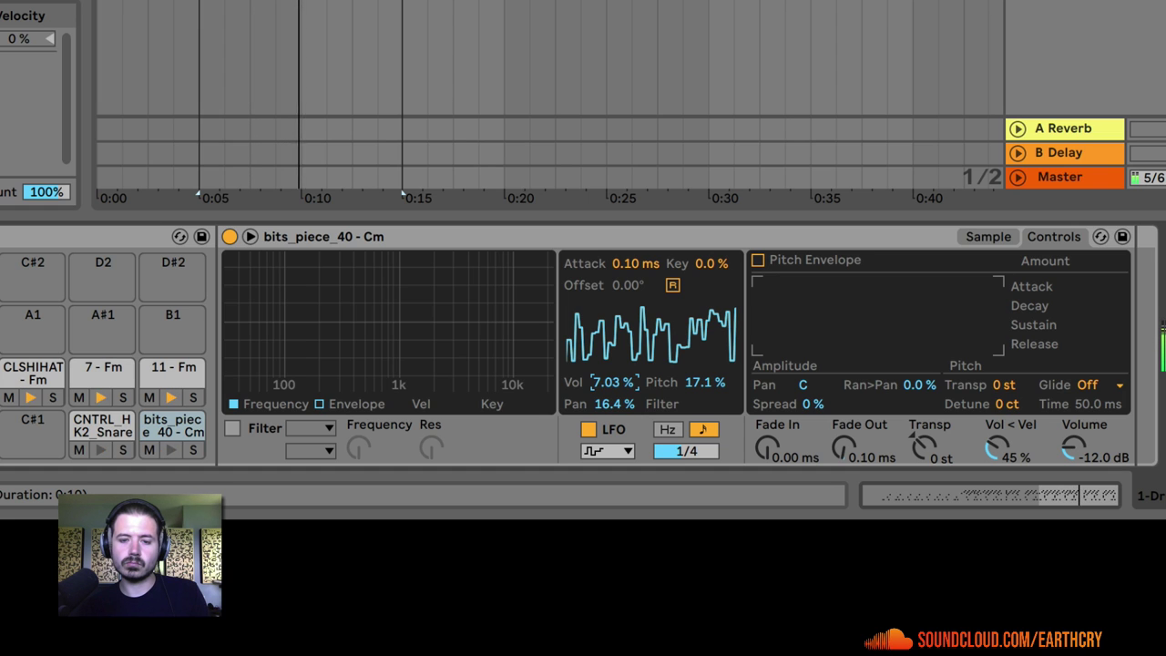
key(space)
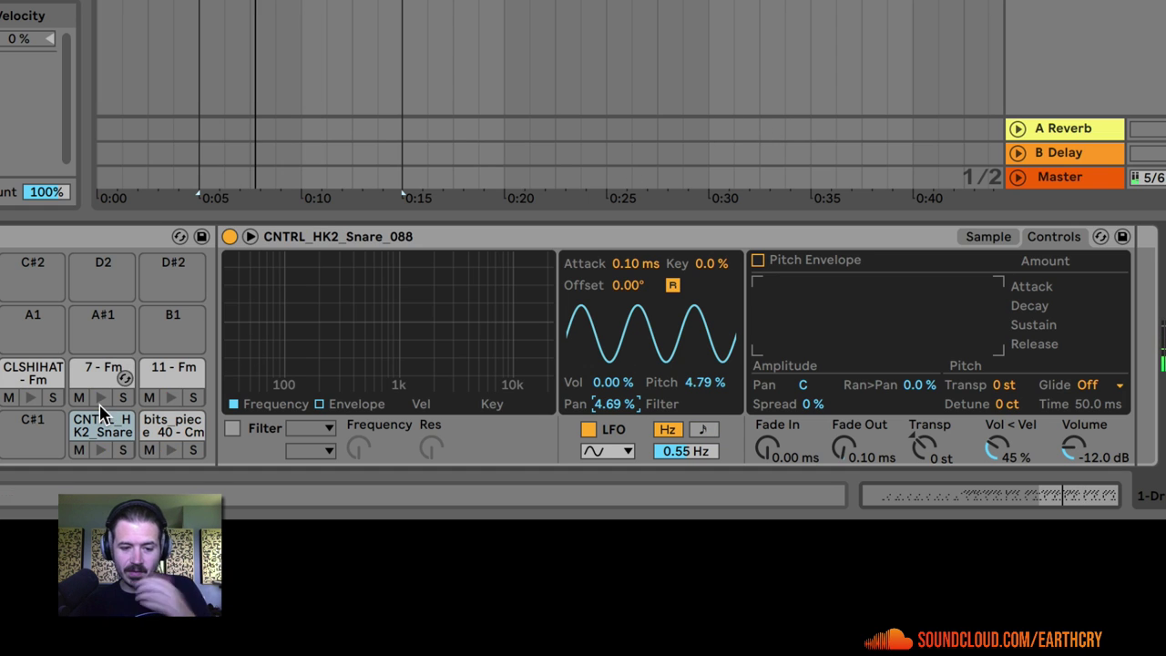
Step: Add random panning to the CLSHIHAT pad and go over the 7 - Fm and 11 - Fm hat pads
click(20, 364)
click(103, 372)
click(173, 370)
click(103, 371)
click(19, 367)
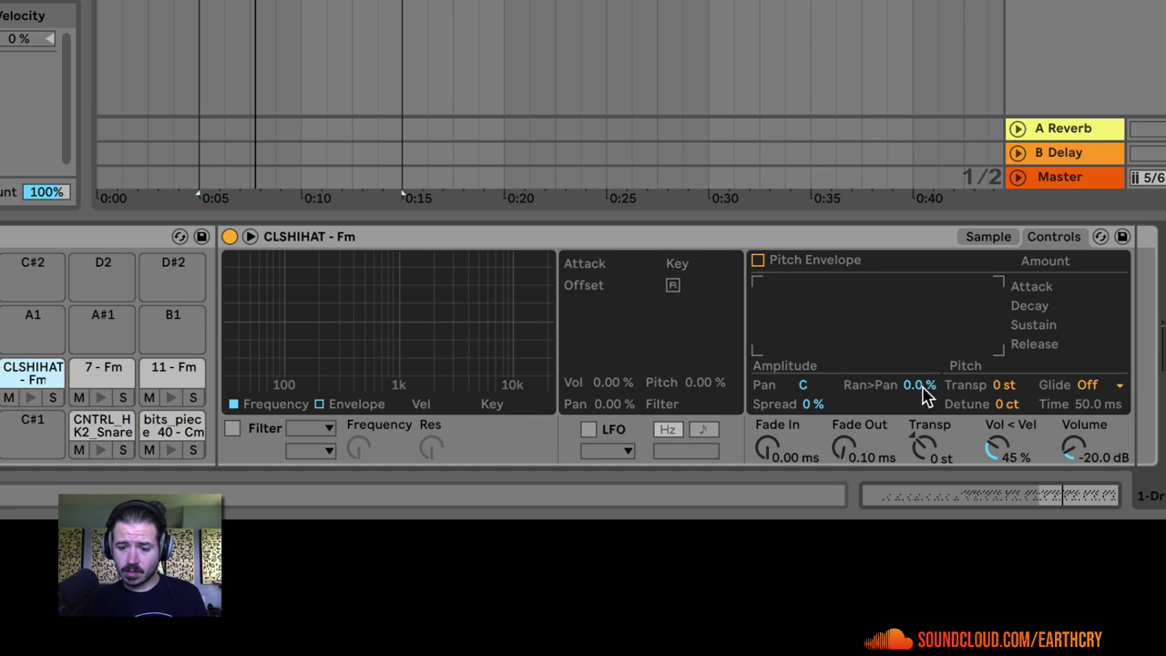
drag(919, 387, 906, 377)
click(114, 374)
click(185, 378)
key(space)
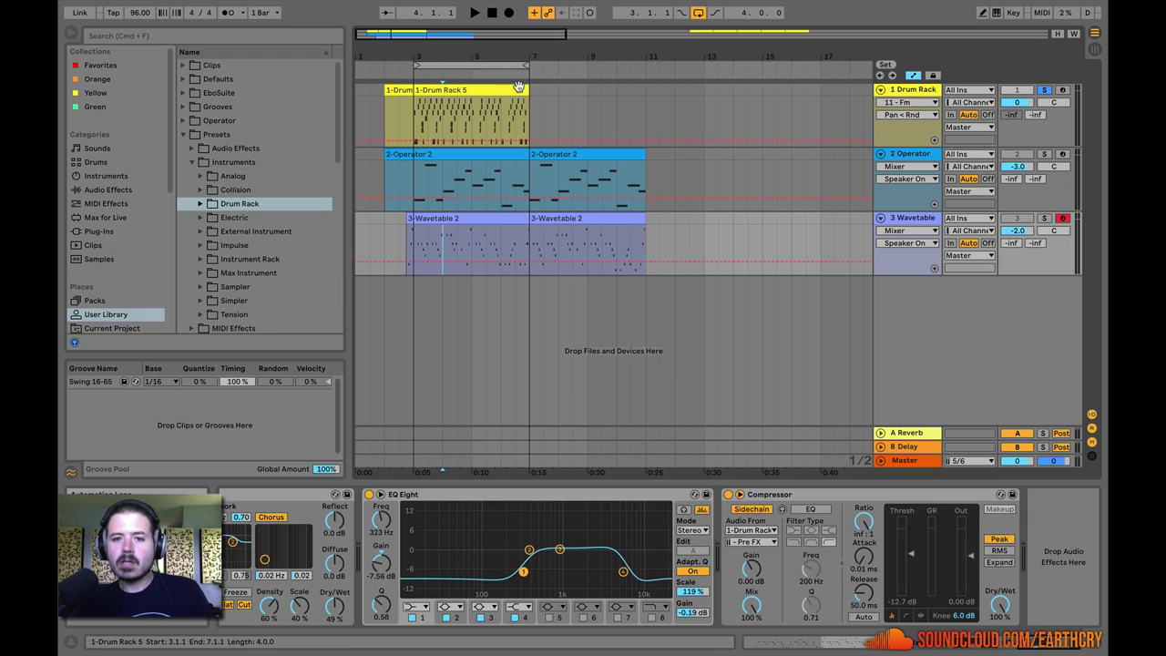
Step: Take the Drum Rack track out of solo and bring up the Operator track's devices
click(487, 89)
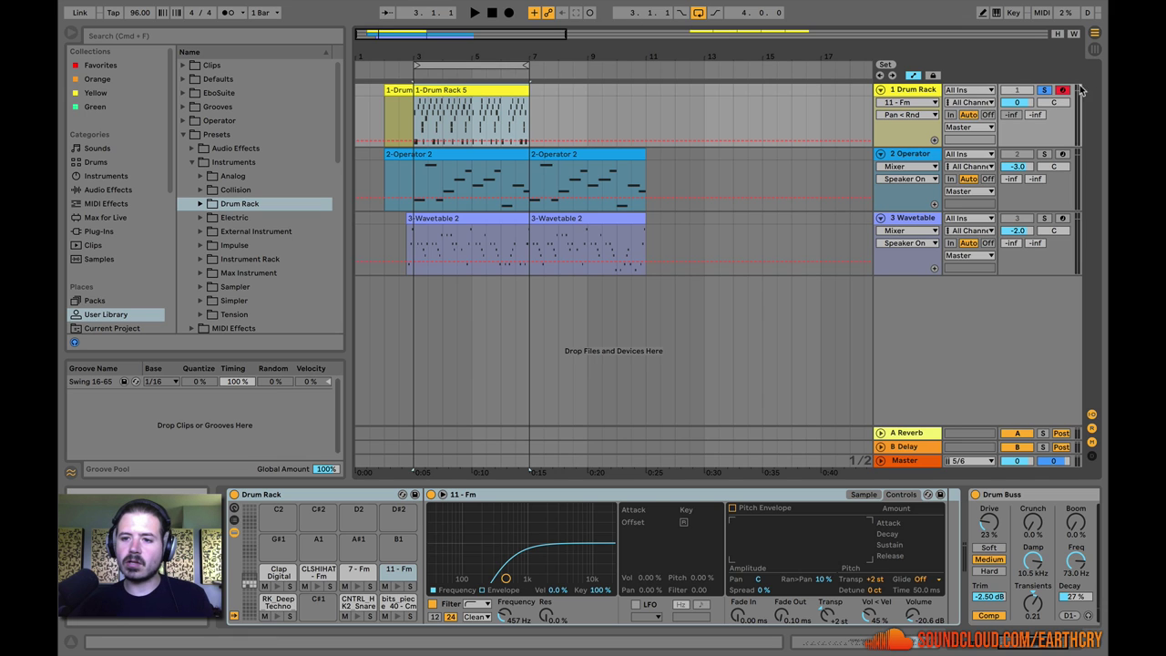
click(1045, 89)
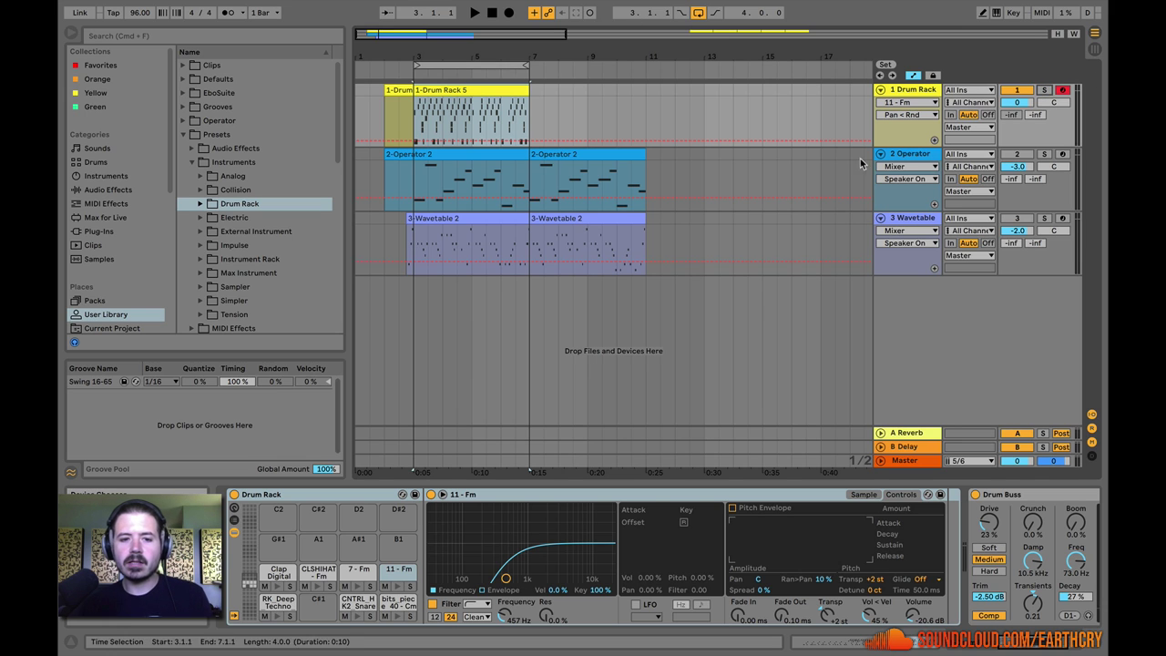
click(913, 155)
click(902, 92)
click(909, 155)
click(905, 94)
click(908, 153)
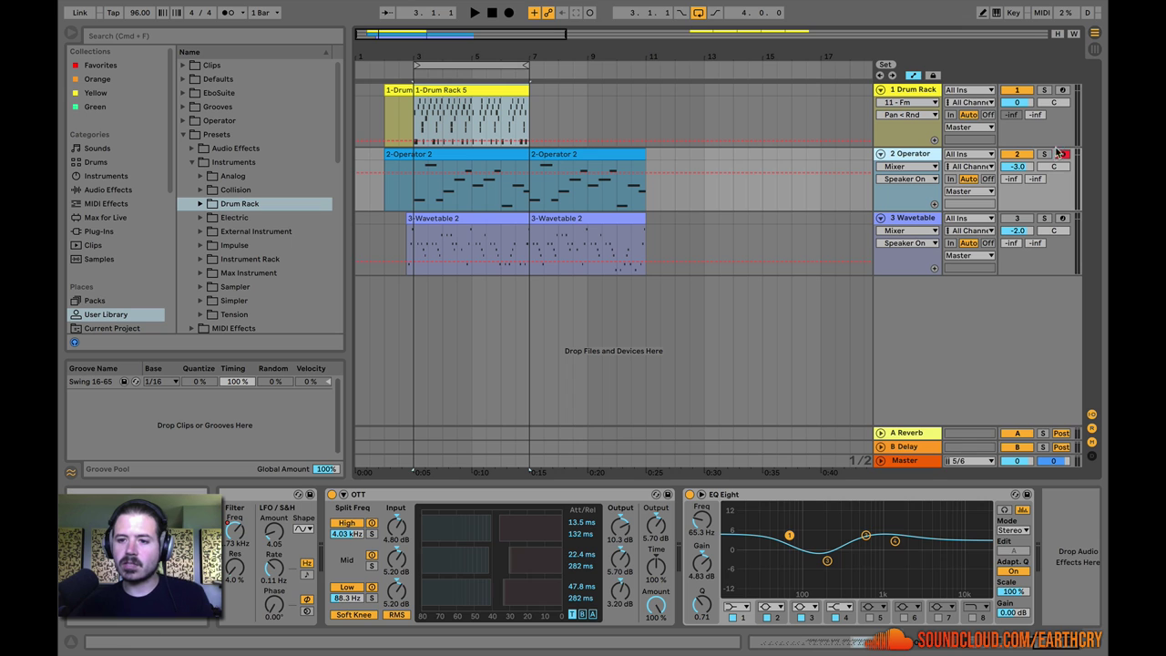
Step: Listen to the Operator track soloed, and play it together with the Drum Rack track out of solo
click(1045, 154)
key(space)
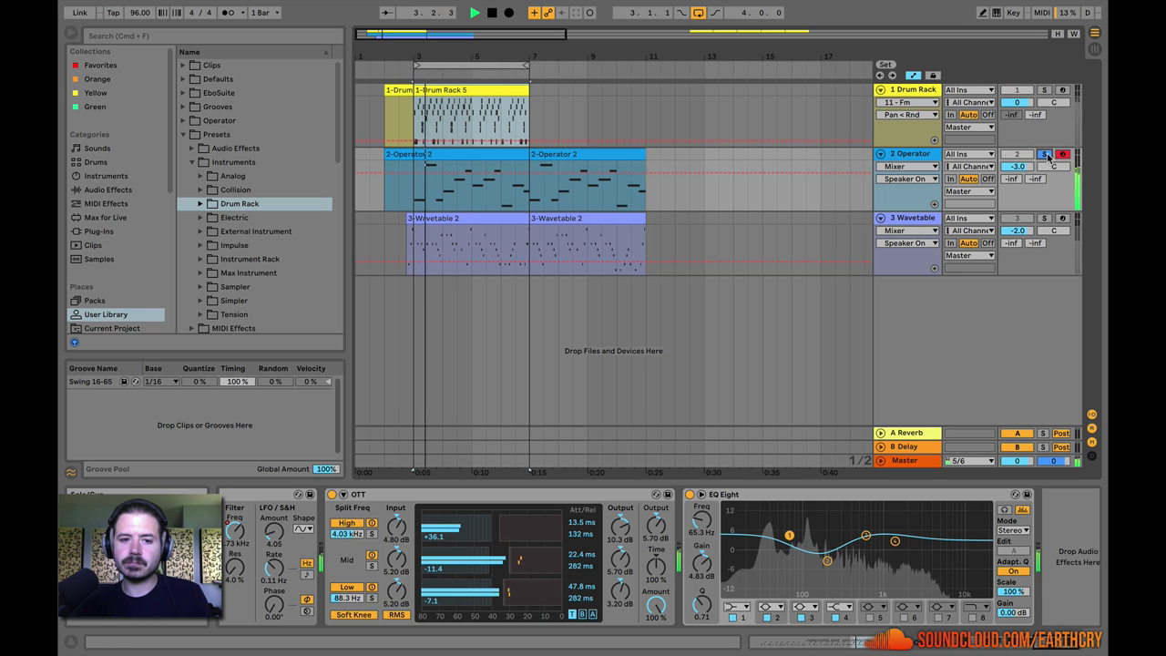
click(1043, 89)
key(space)
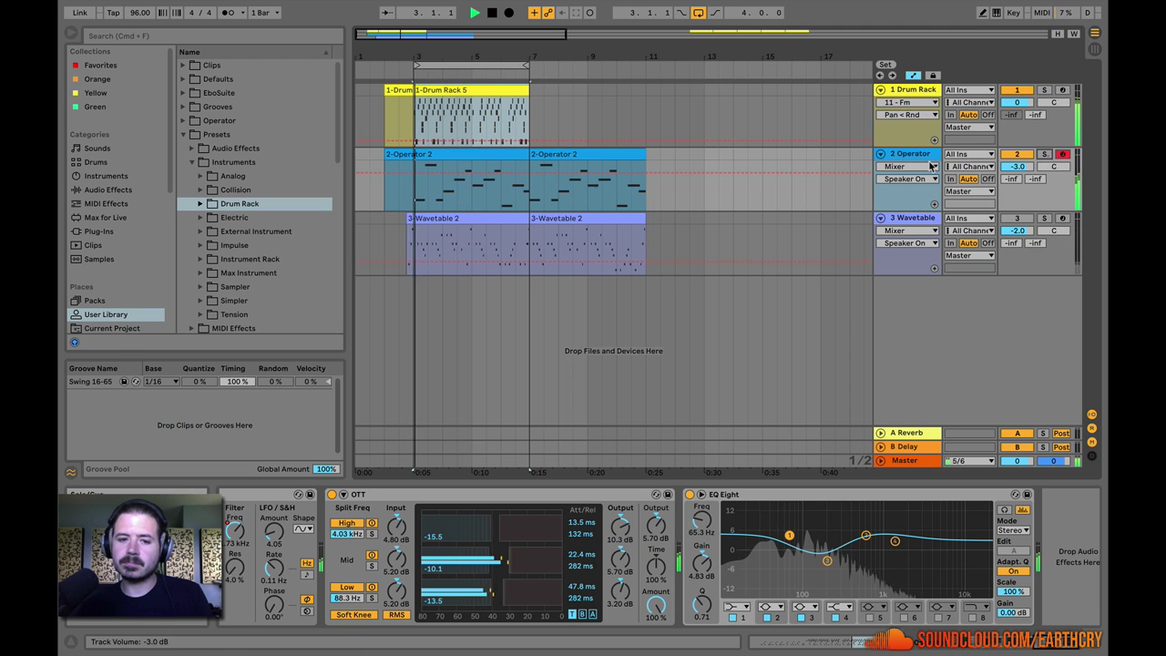
Step: Add a Compressor at the end of the Operator track's device chain, with ratio inf:1 and attack 0.02 ms
click(181, 135)
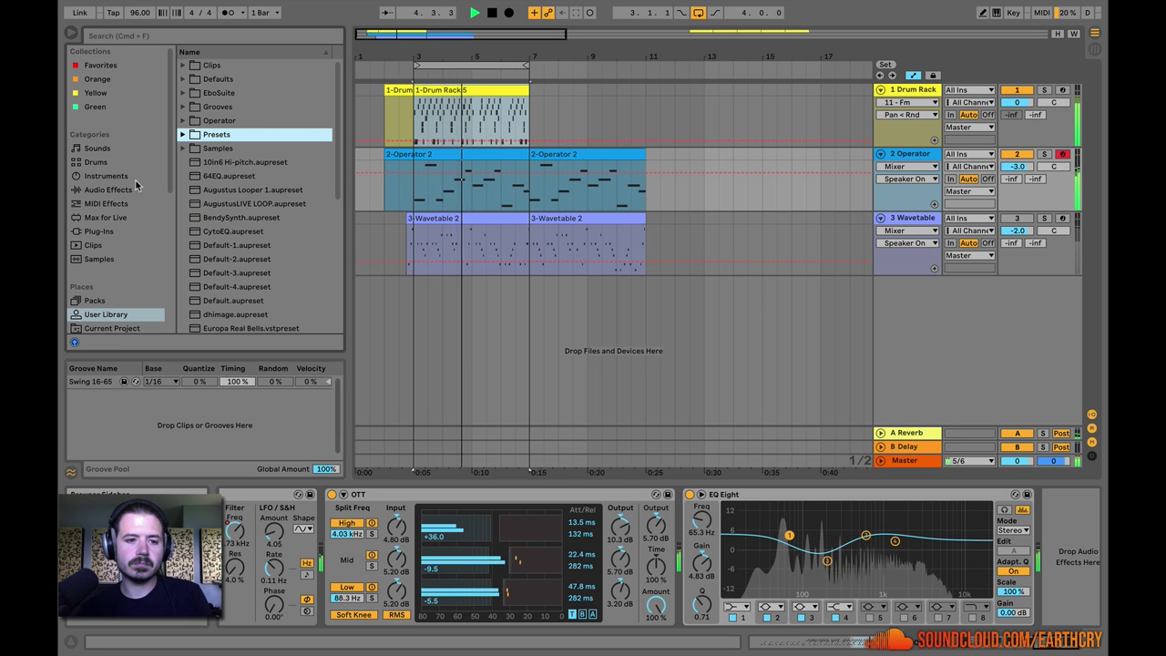
click(118, 189)
key(space)
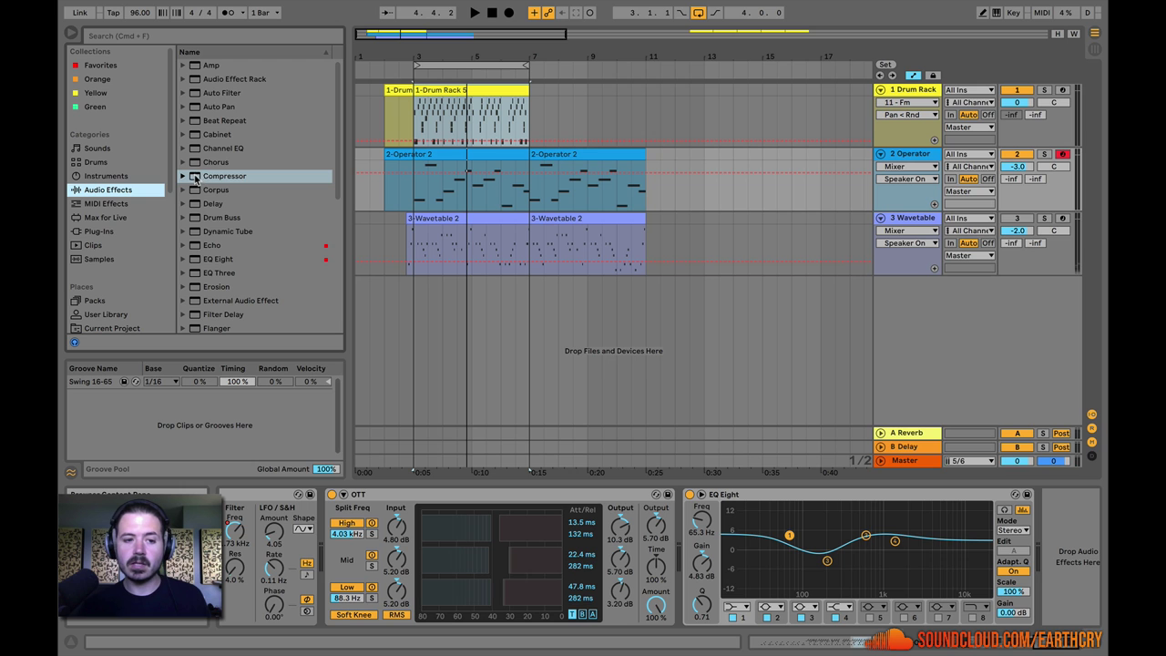
drag(194, 177, 1067, 544)
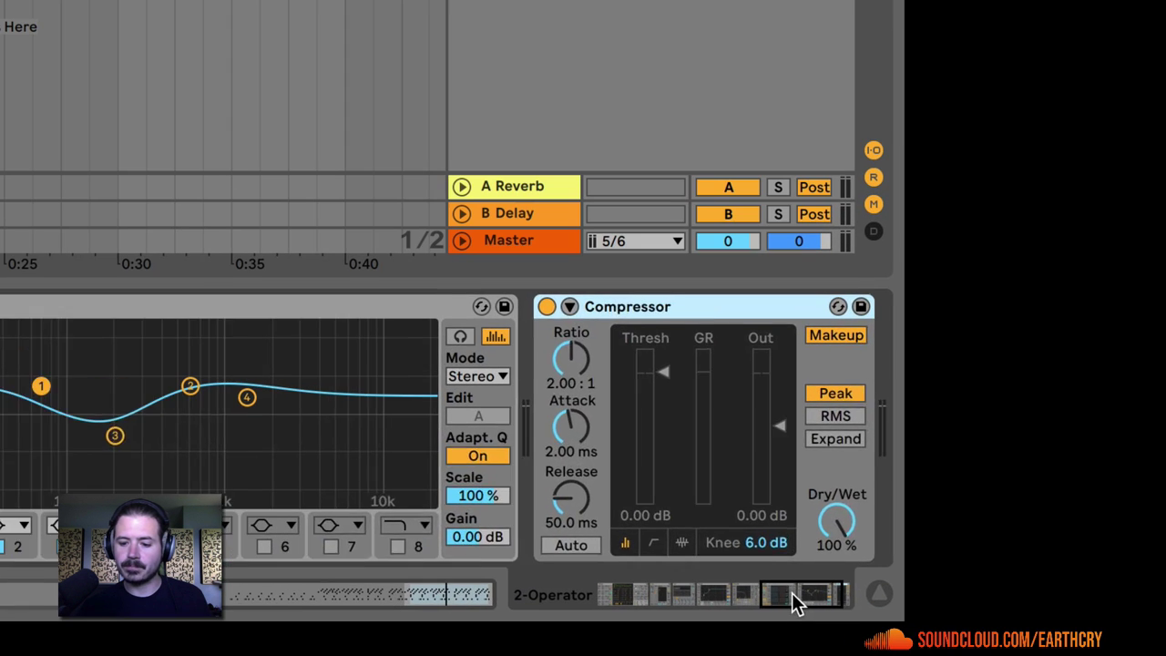
click(1050, 641)
drag(870, 537, 863, 569)
drag(428, 426, 428, 446)
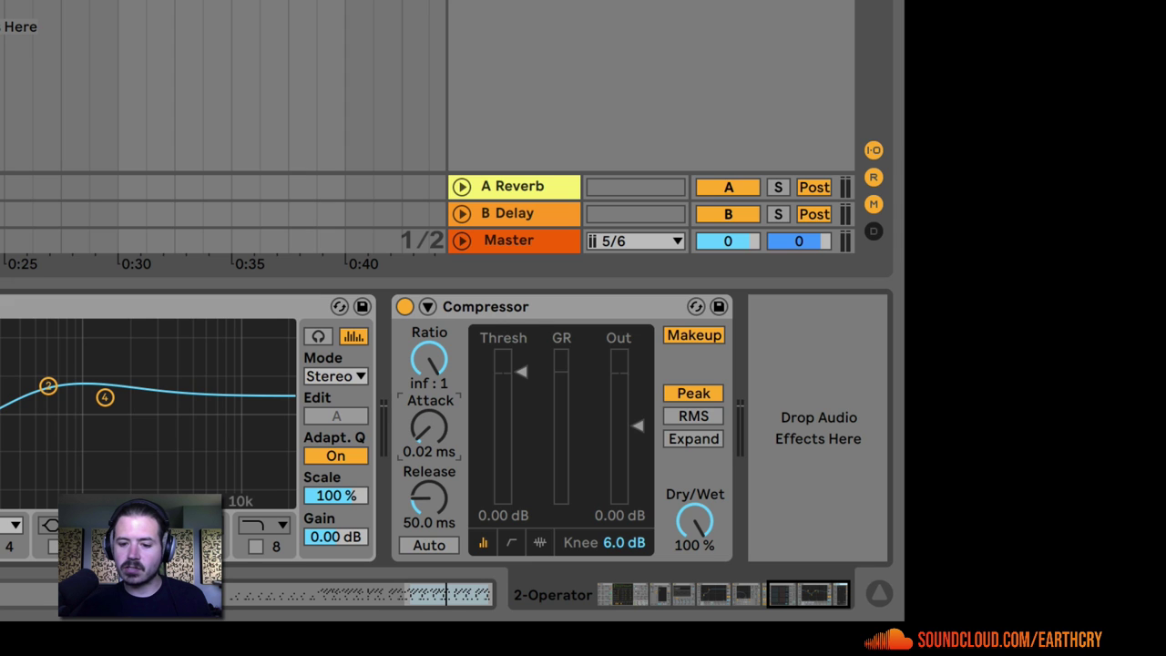
Step: Enable the Compressor's sidechain with 1-Drum Rack as its audio source
click(428, 307)
click(443, 332)
click(476, 376)
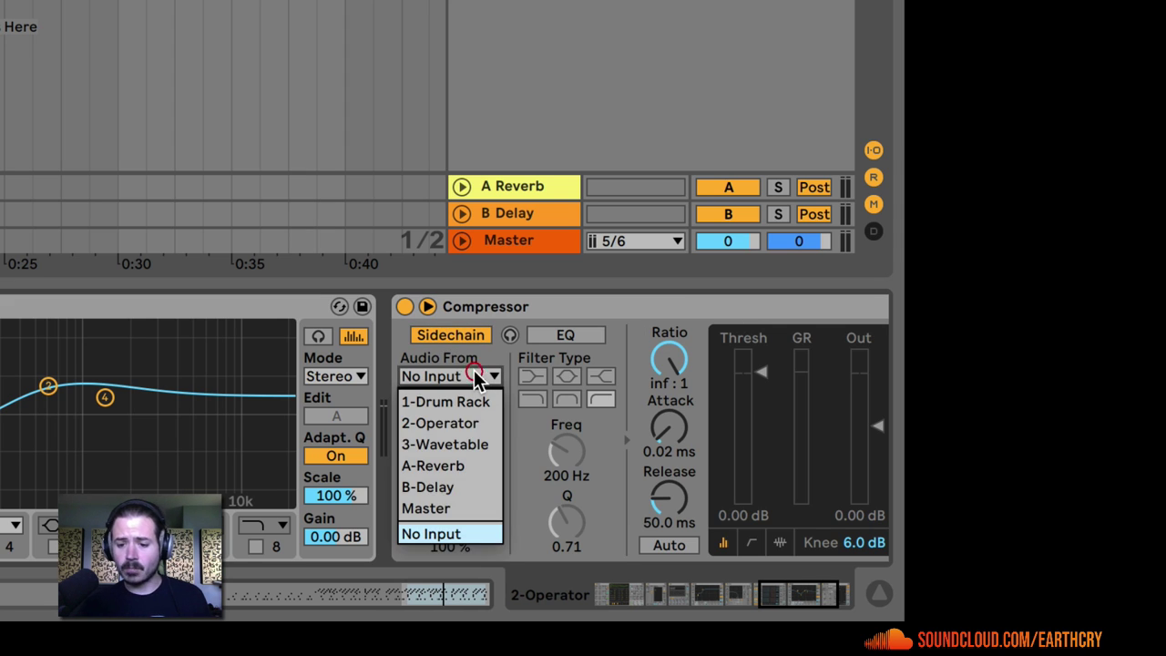
click(470, 401)
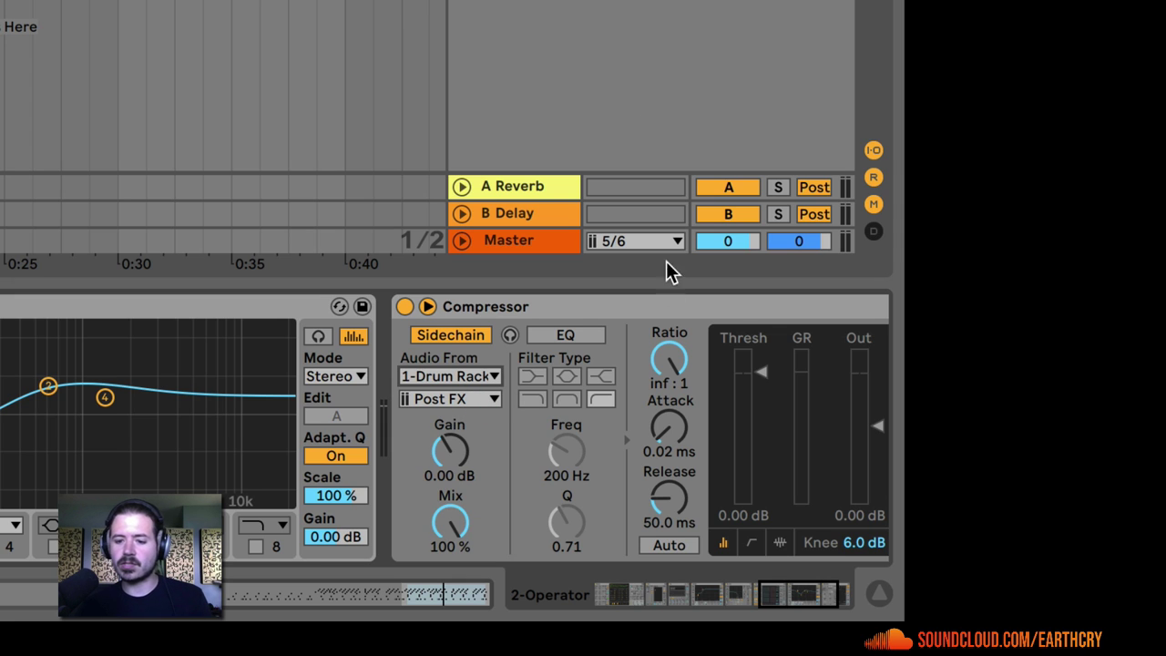
click(838, 592)
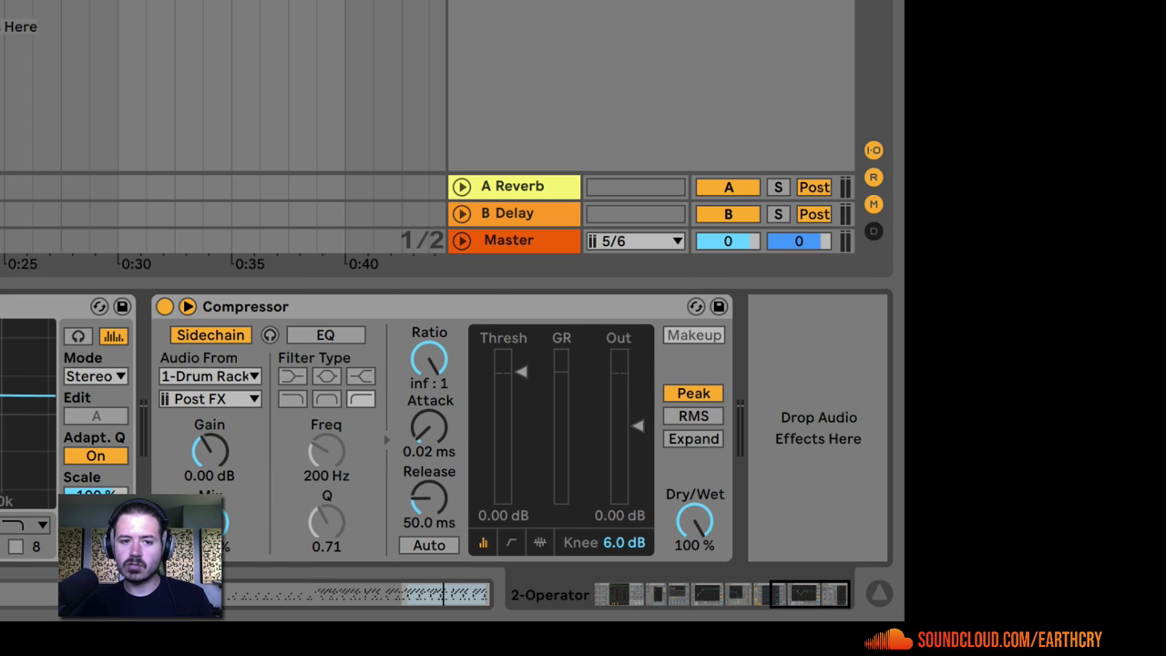
Step: Set the sidechain tap point to the RK Deep Techno Kick 15 - Gm pad, Pre FX
key(space)
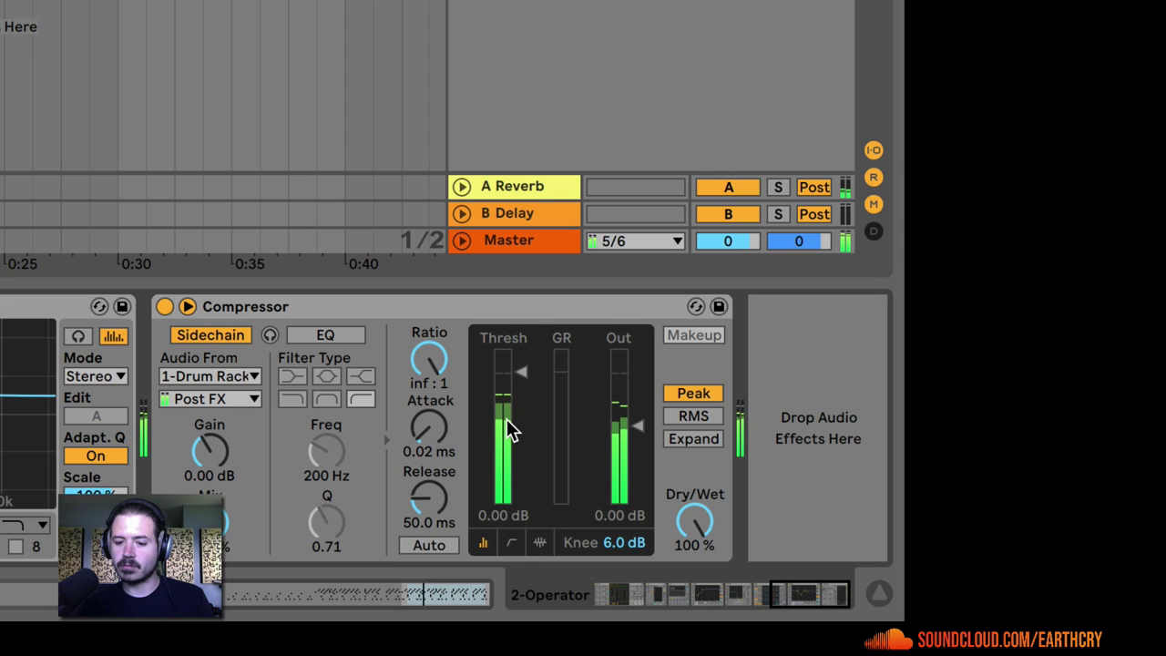
click(164, 381)
click(190, 373)
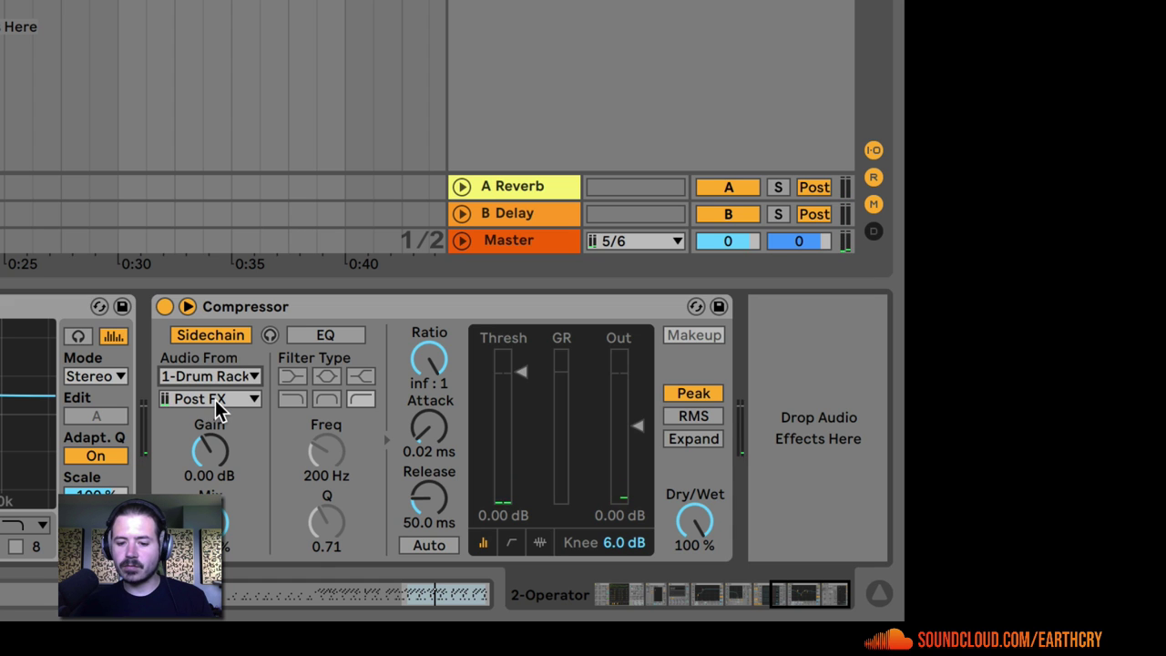
click(221, 375)
click(225, 397)
click(224, 402)
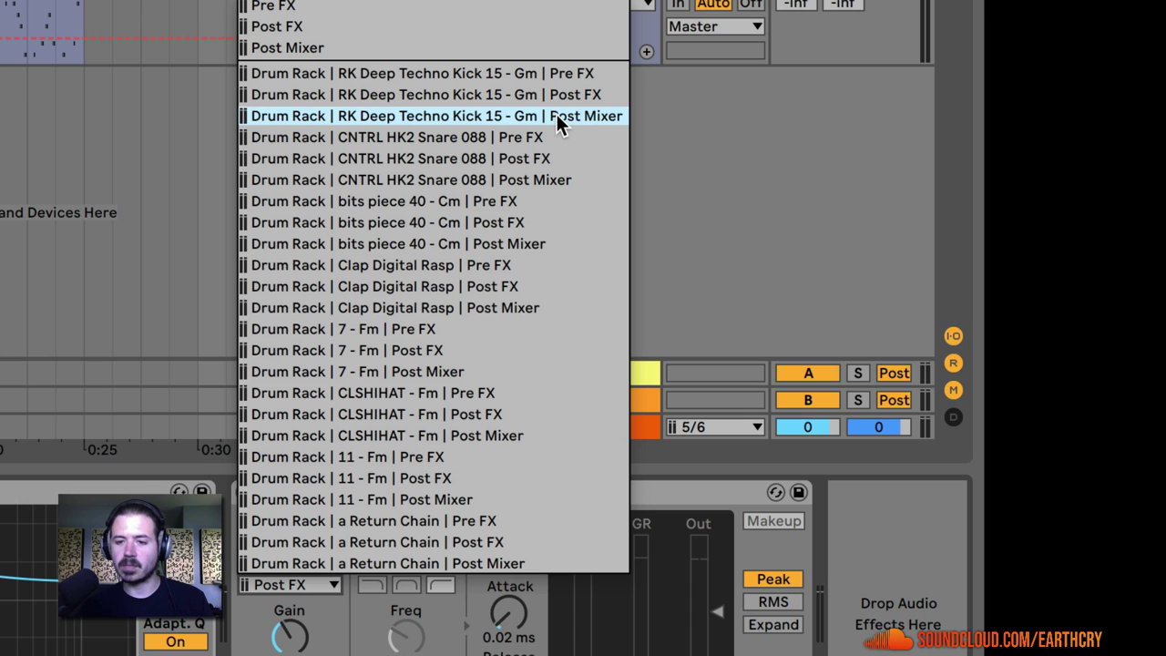
click(564, 76)
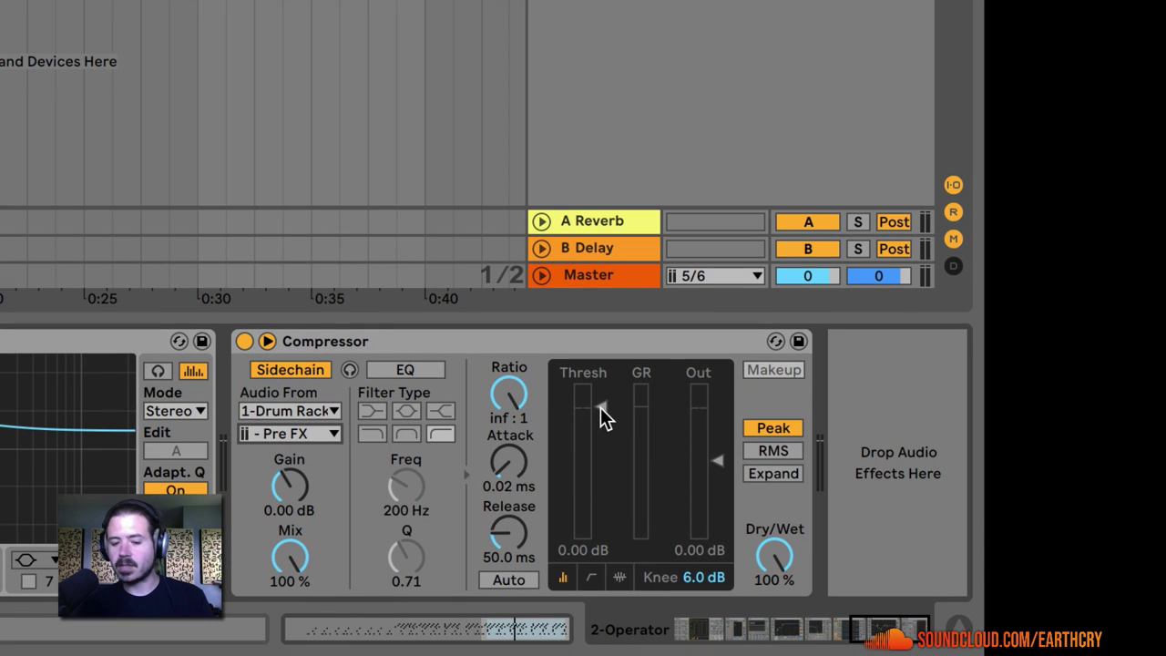
Step: Lower the Compressor's threshold to -11.2 dB and listen to the kick ducking the Operator bass
drag(601, 408, 601, 450)
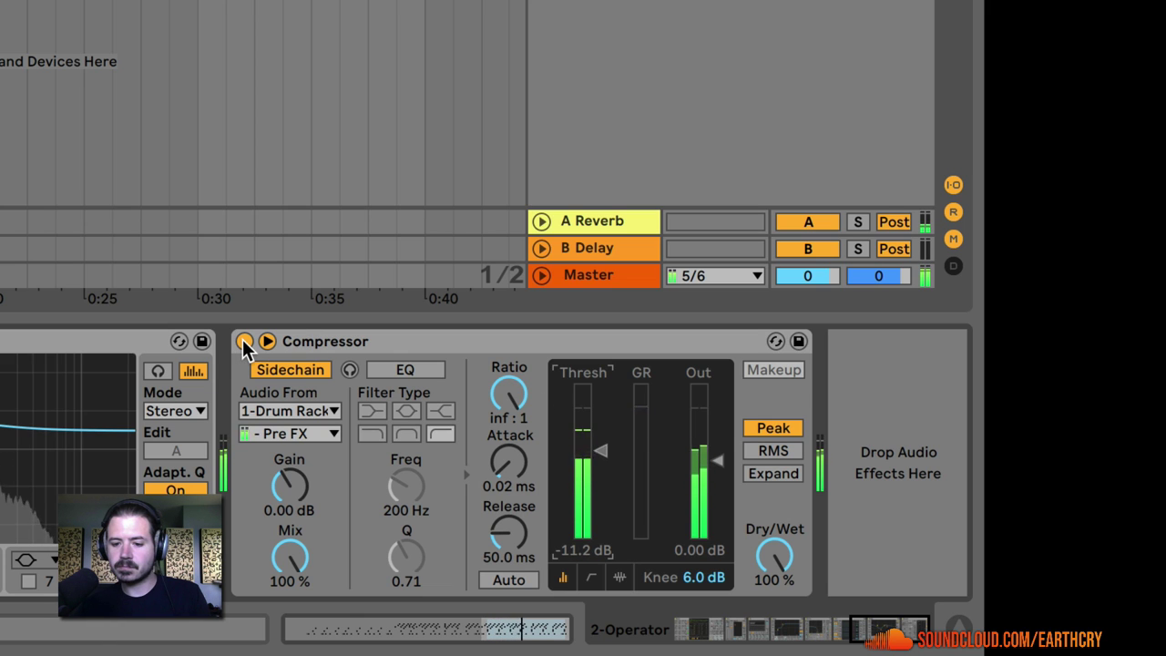
key(space)
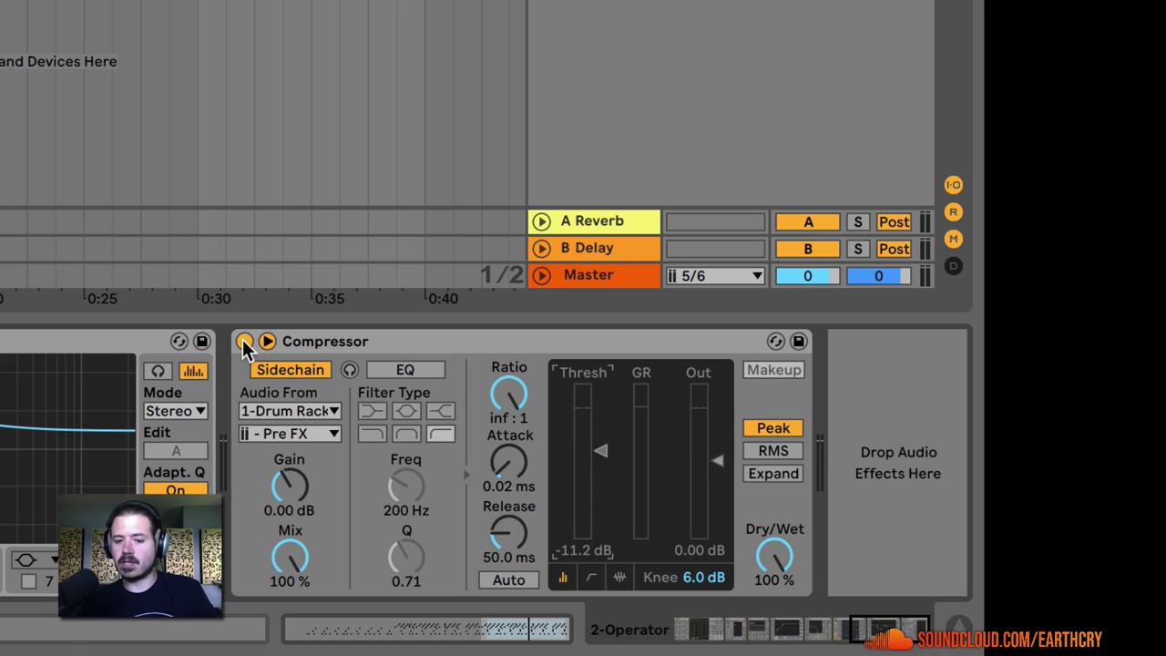
Step: Review the Compressor's sidechain source options for the individual Drum Rack chains
click(278, 411)
click(288, 427)
click(288, 429)
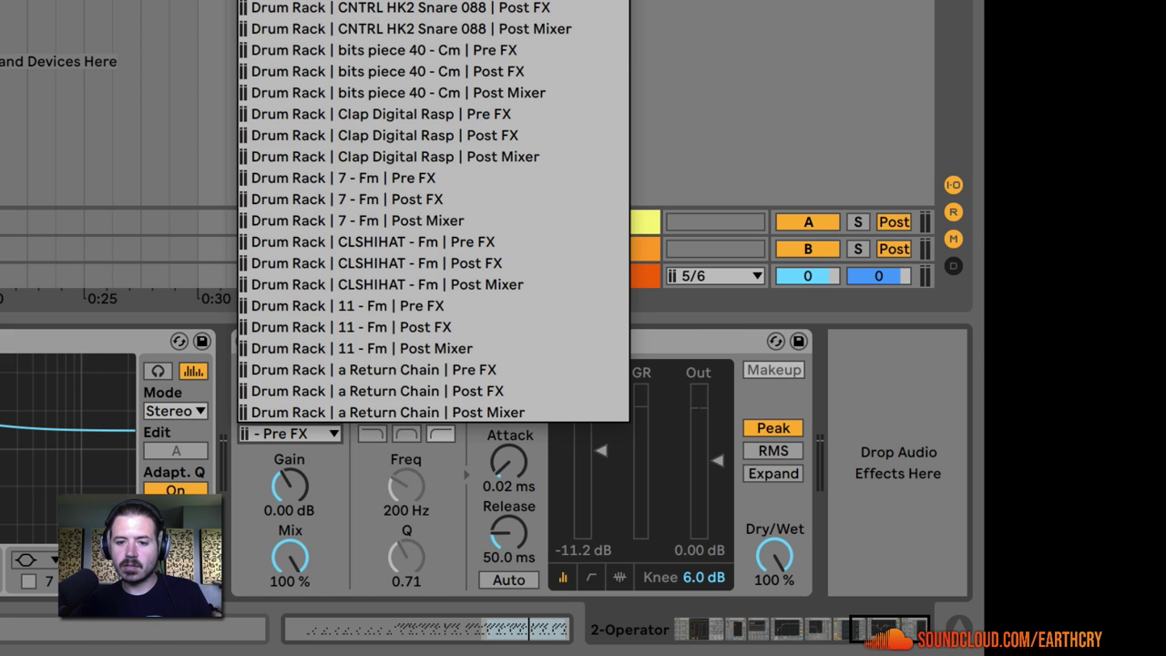
click(377, 394)
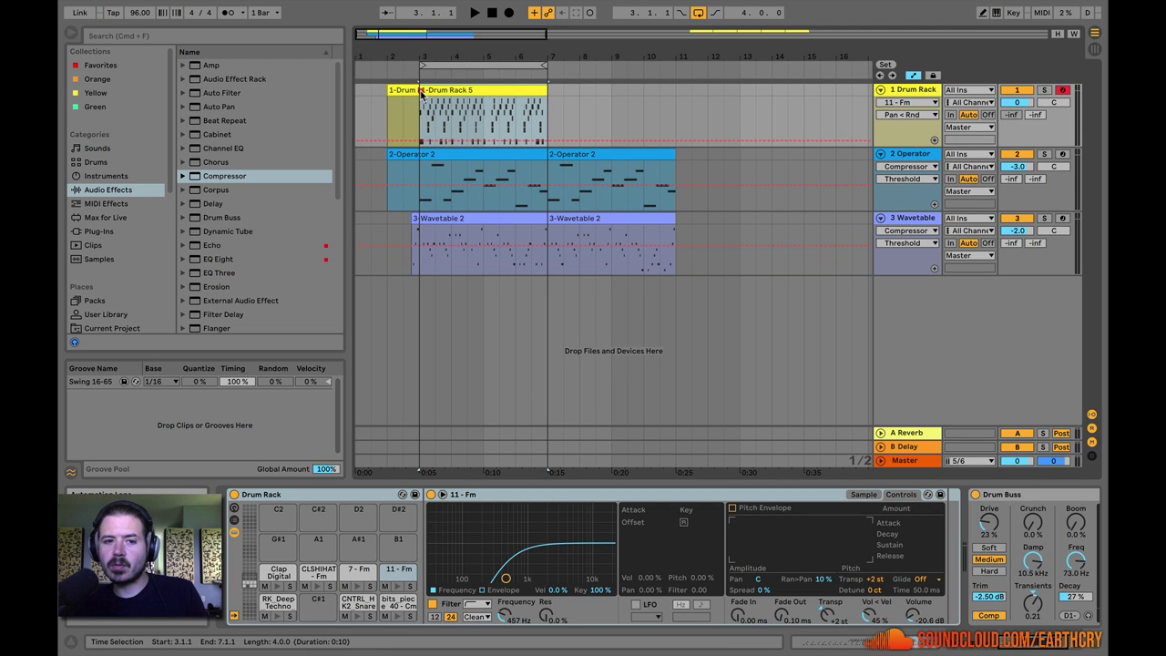
Step: Duplicate the drum clip at bars 3–7 directly after itself, and delete the clap, hi-hat, 7 - Fm and 11 - Fm notes from the first clip
click(420, 90)
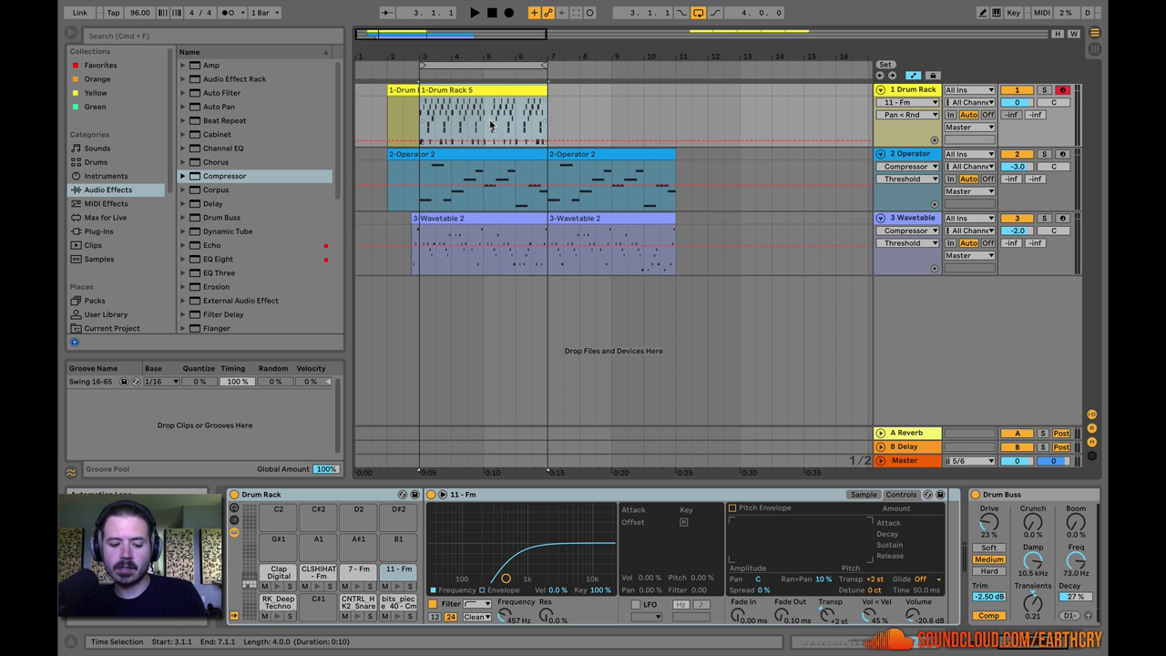
key(super+d)
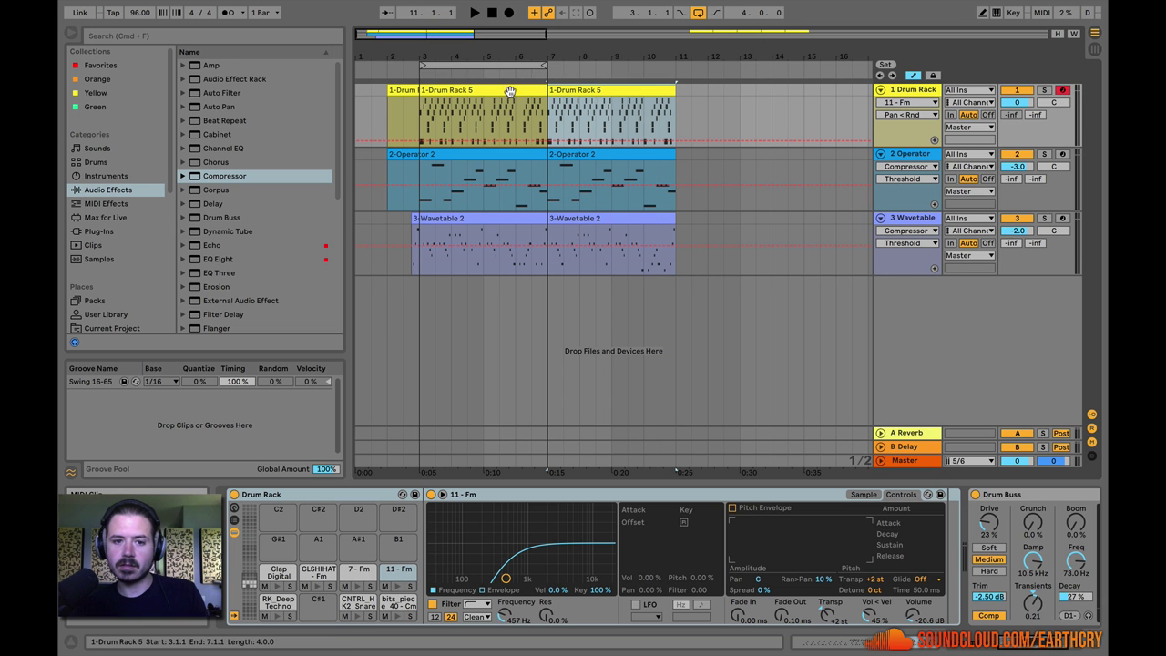
double_click(510, 92)
drag(1075, 562, 482, 465)
key(Delete)
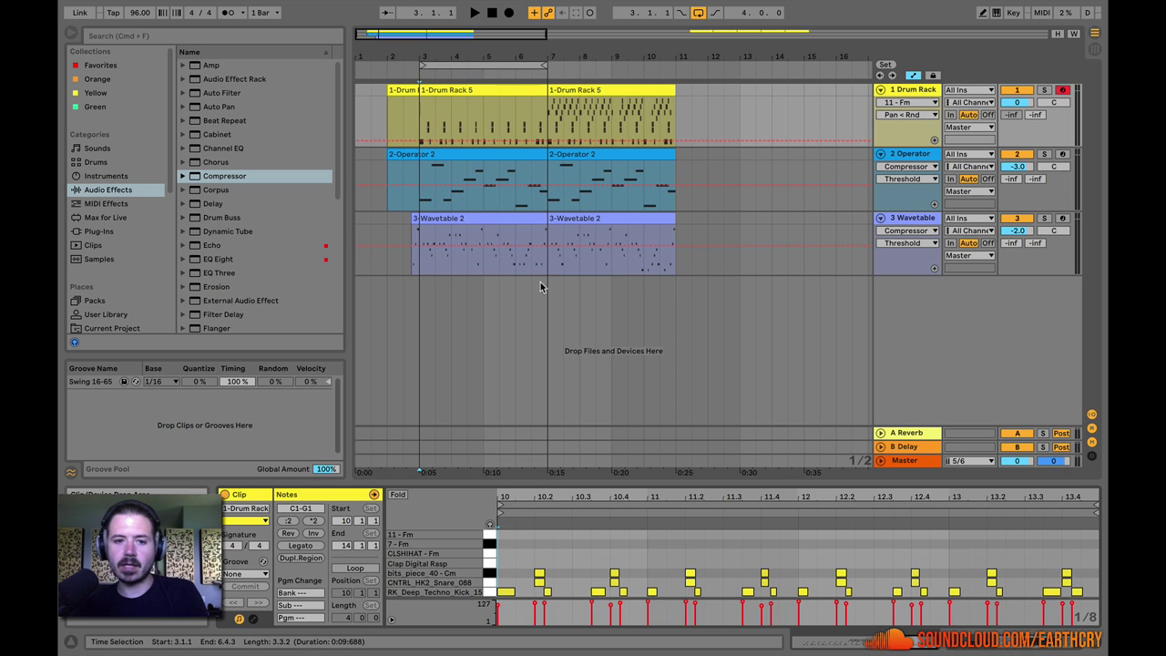
Step: Duplicate bars 3 to 11 of the Drum Rack, Operator and Wavetable tracks directly after the existing section
drag(609, 255, 675, 265)
shift+click(422, 92)
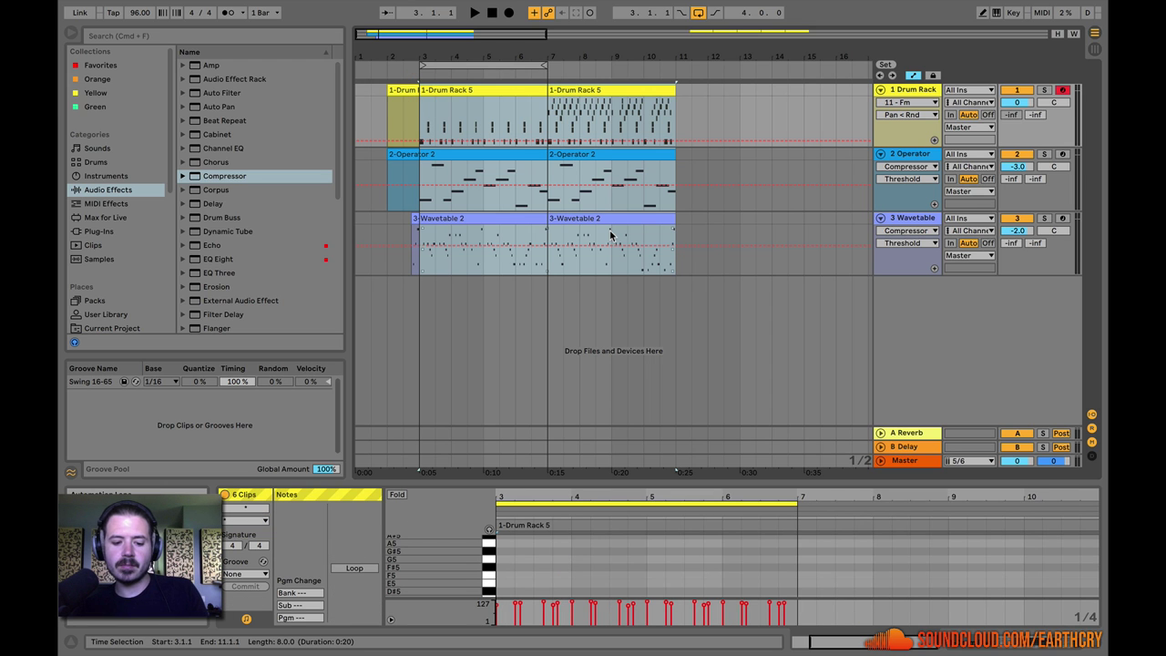
key(super+d)
drag(422, 33, 556, 111)
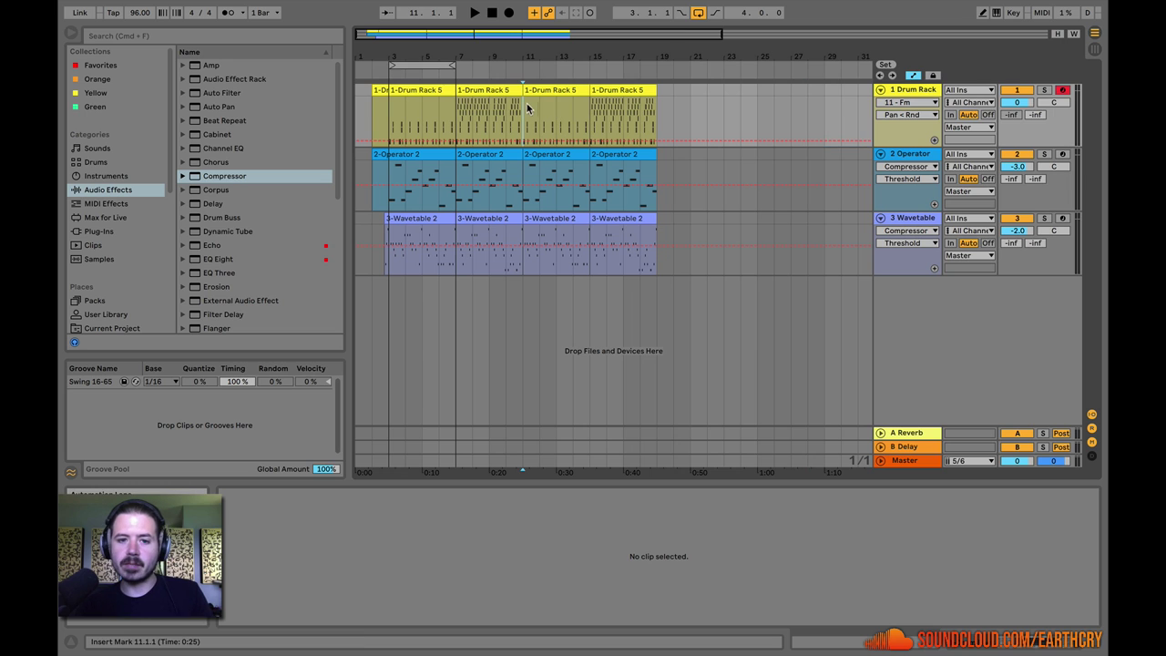
click(390, 113)
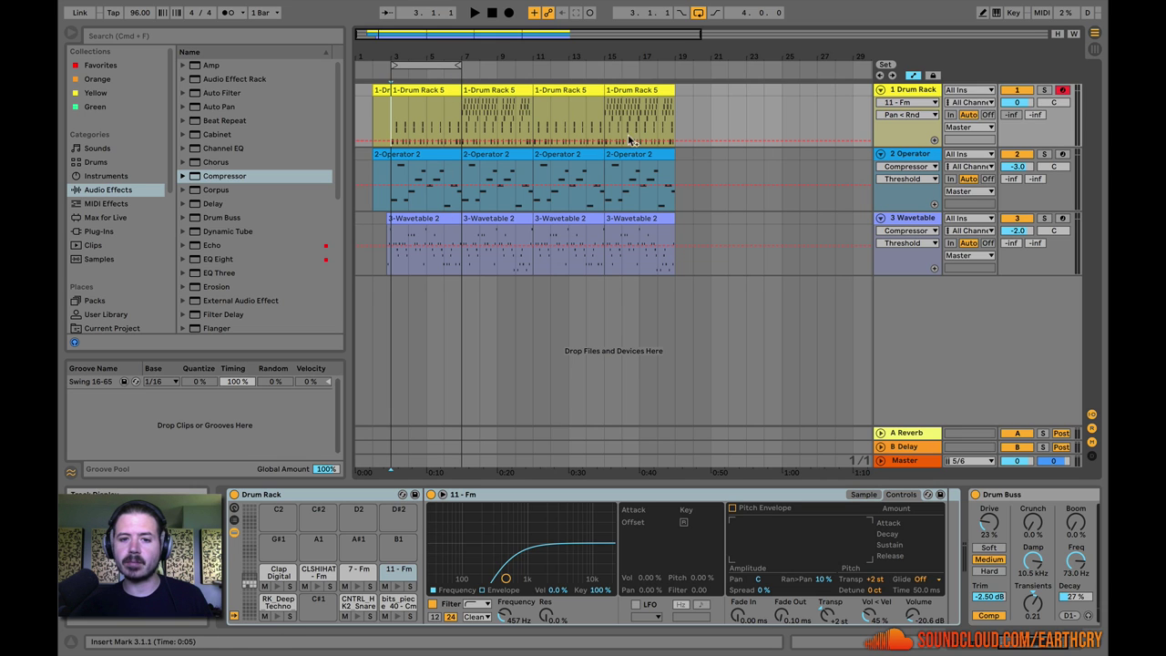
Step: Extract the CNTRL HK2 Snare 088 and bits piece 40 - Cm chains from the Drum Rack onto their own track and unfold it
click(233, 522)
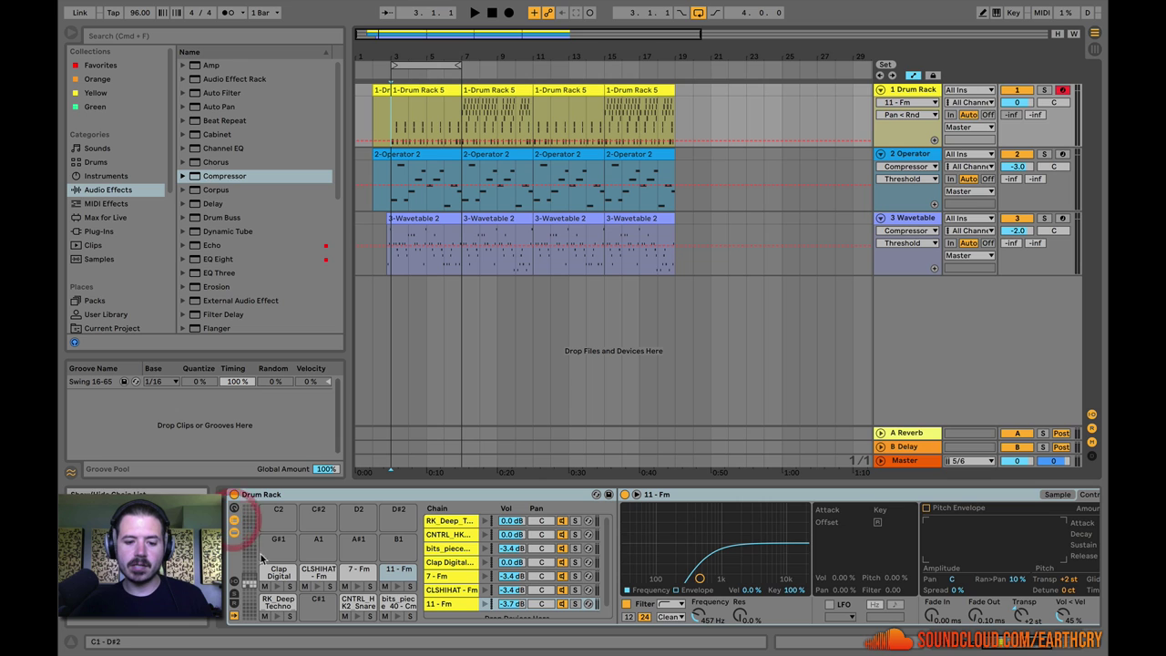
click(355, 603)
click(390, 601)
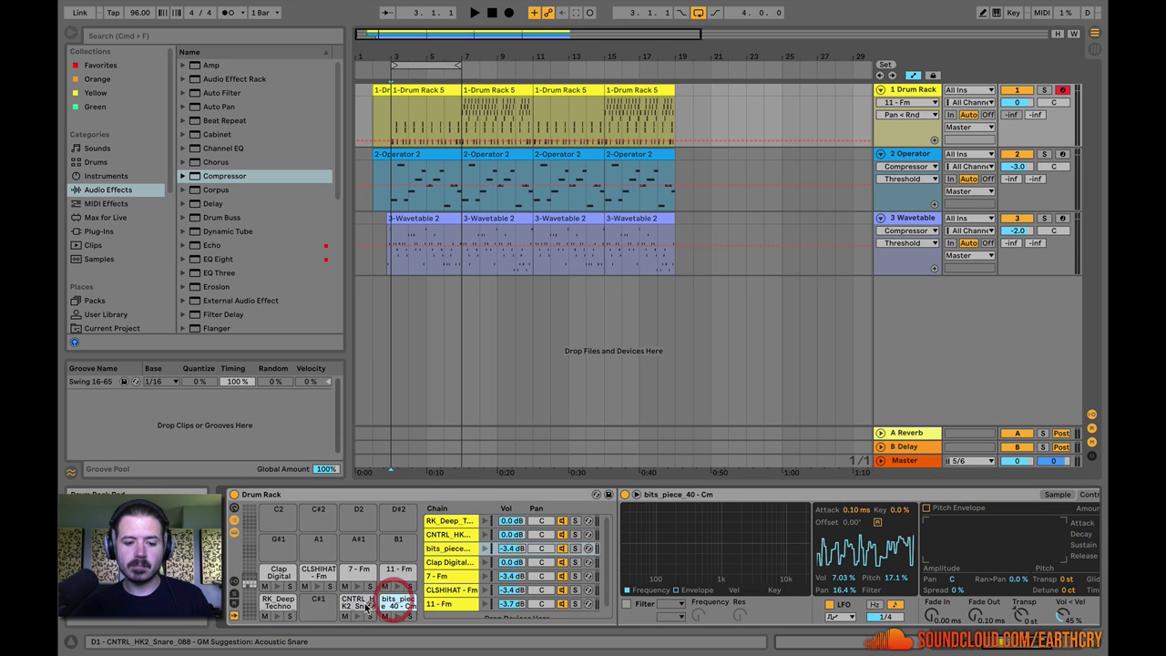
click(388, 599)
click(388, 599)
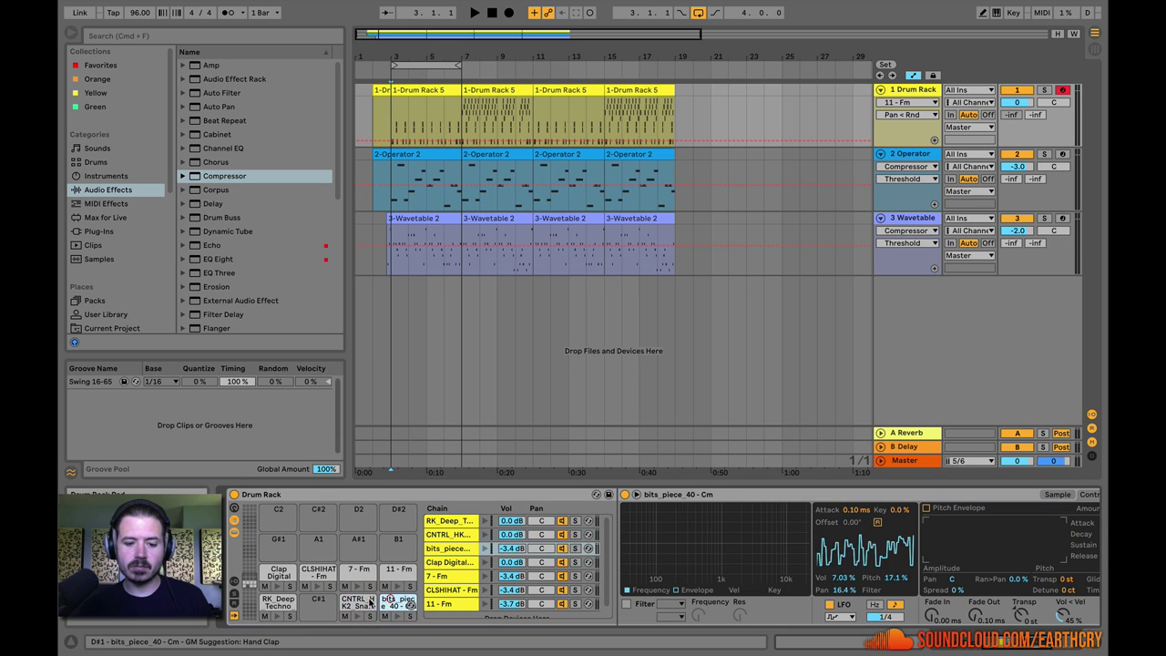
shift+click(458, 537)
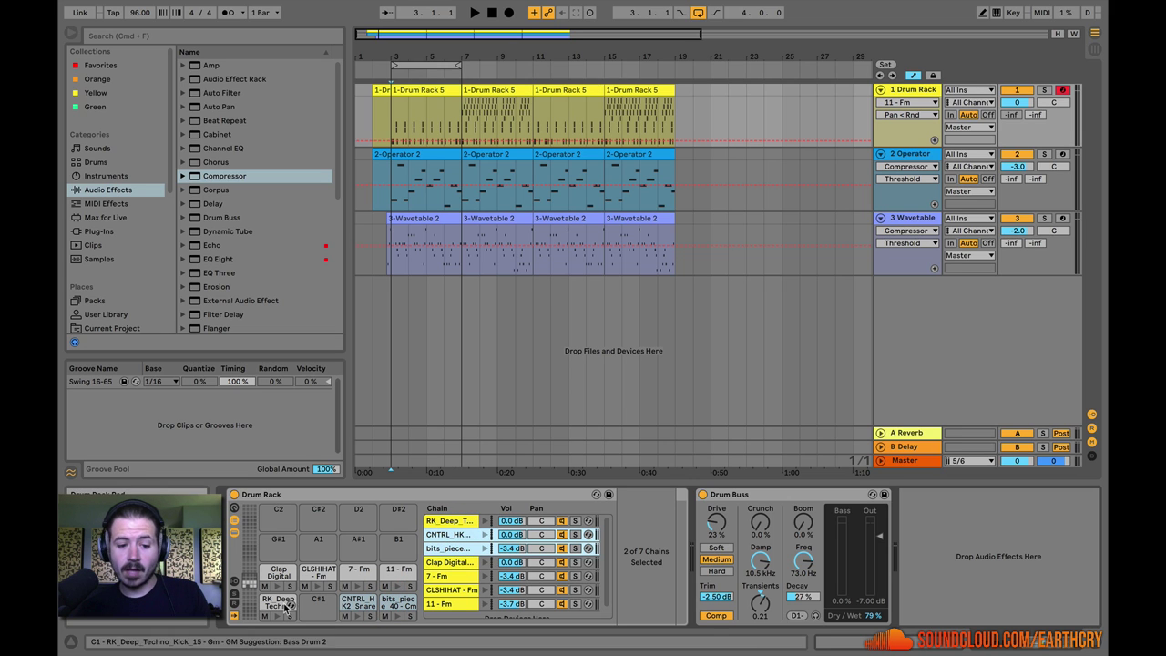
click(234, 520)
click(234, 520)
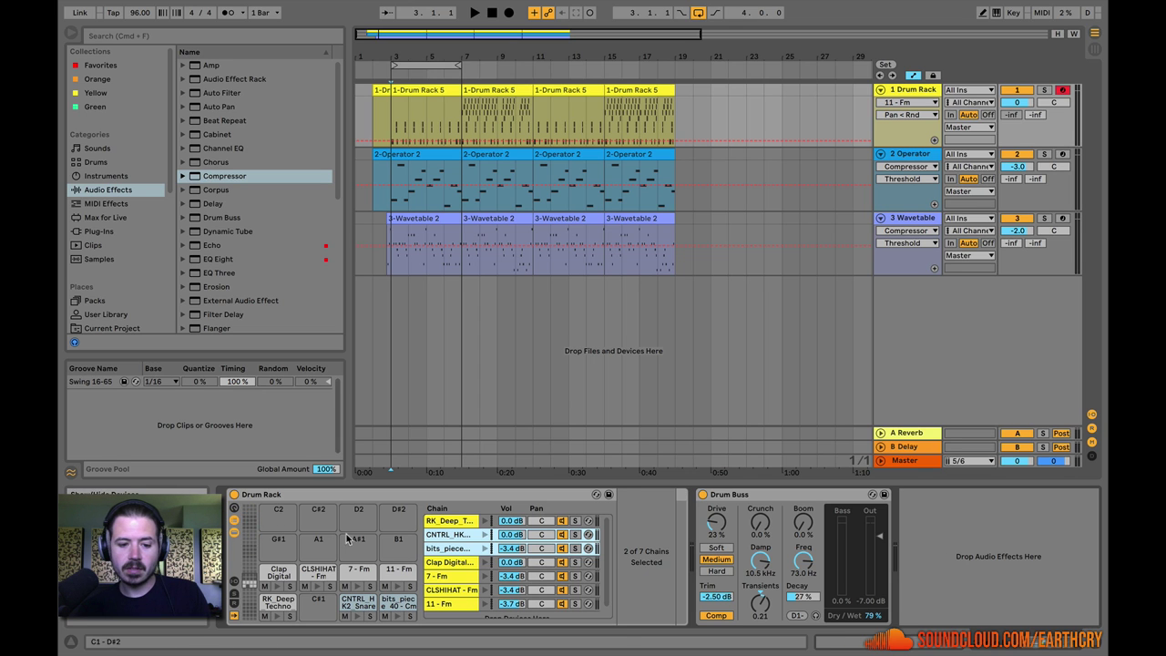
click(447, 549)
shift+click(448, 538)
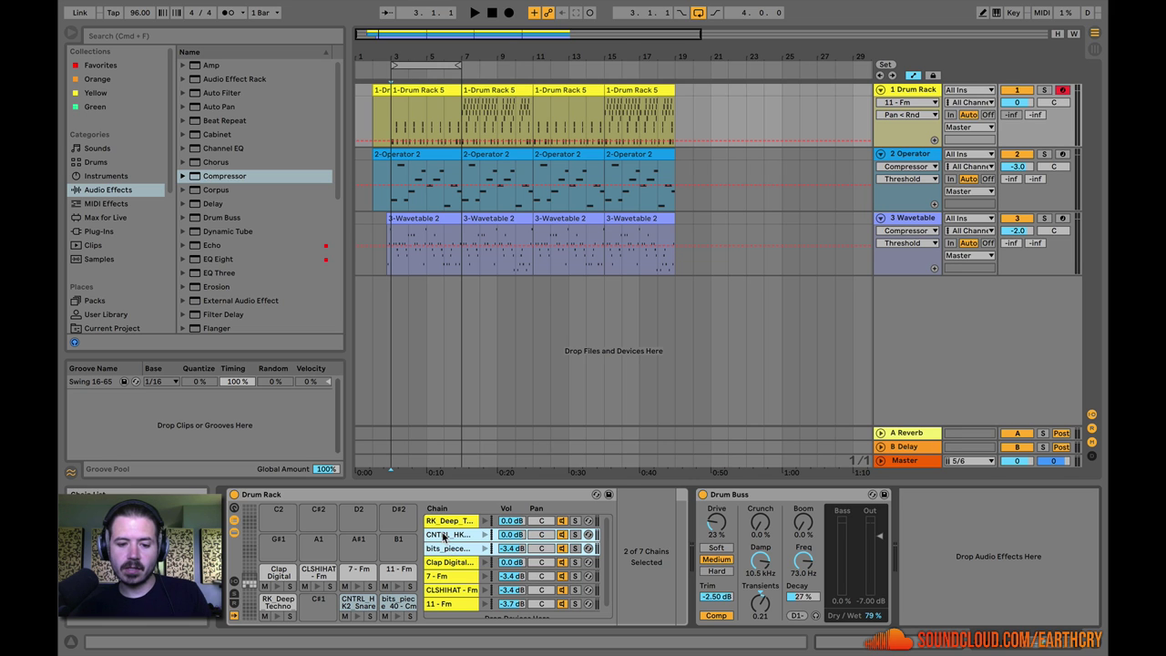
right_click(443, 536)
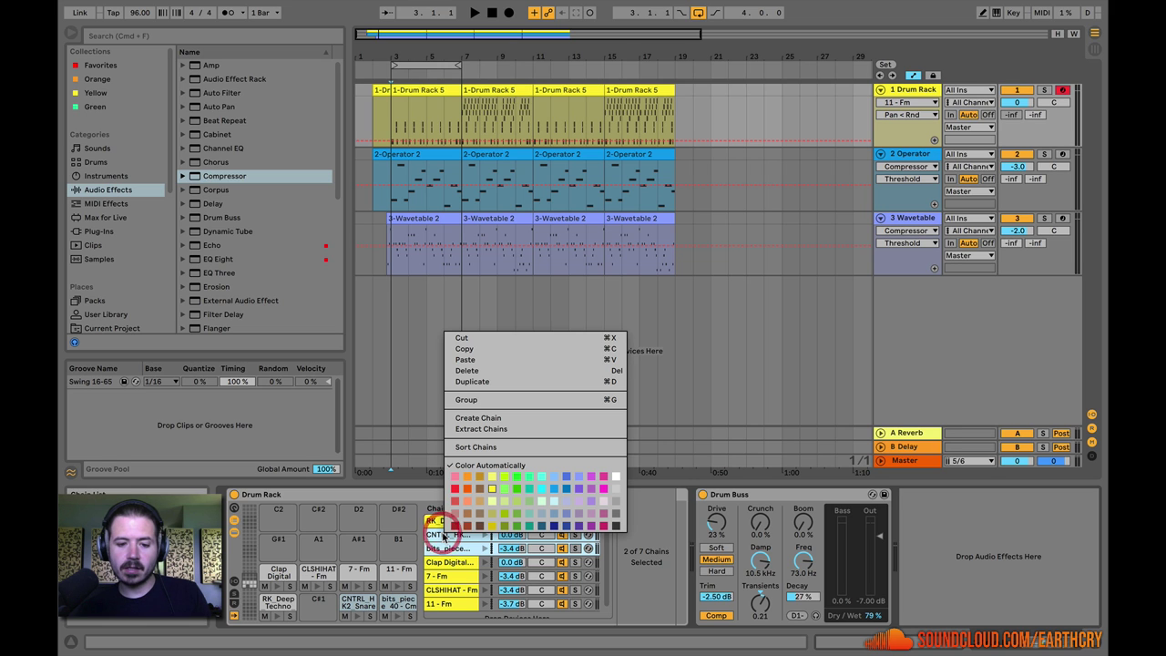
click(472, 429)
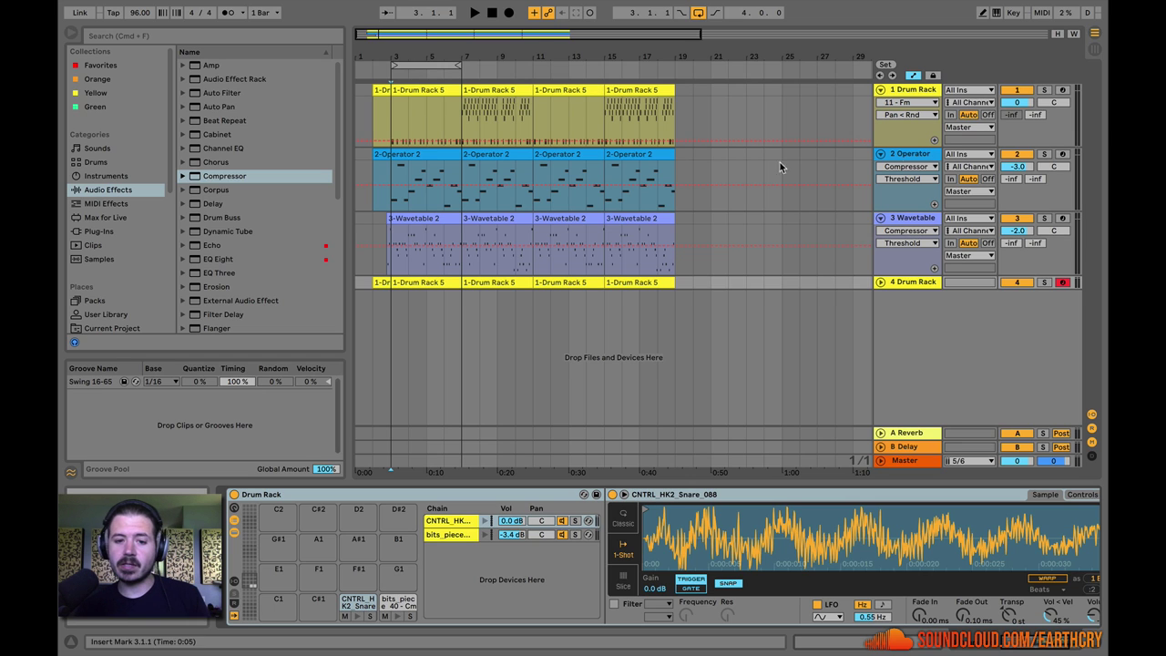
click(880, 281)
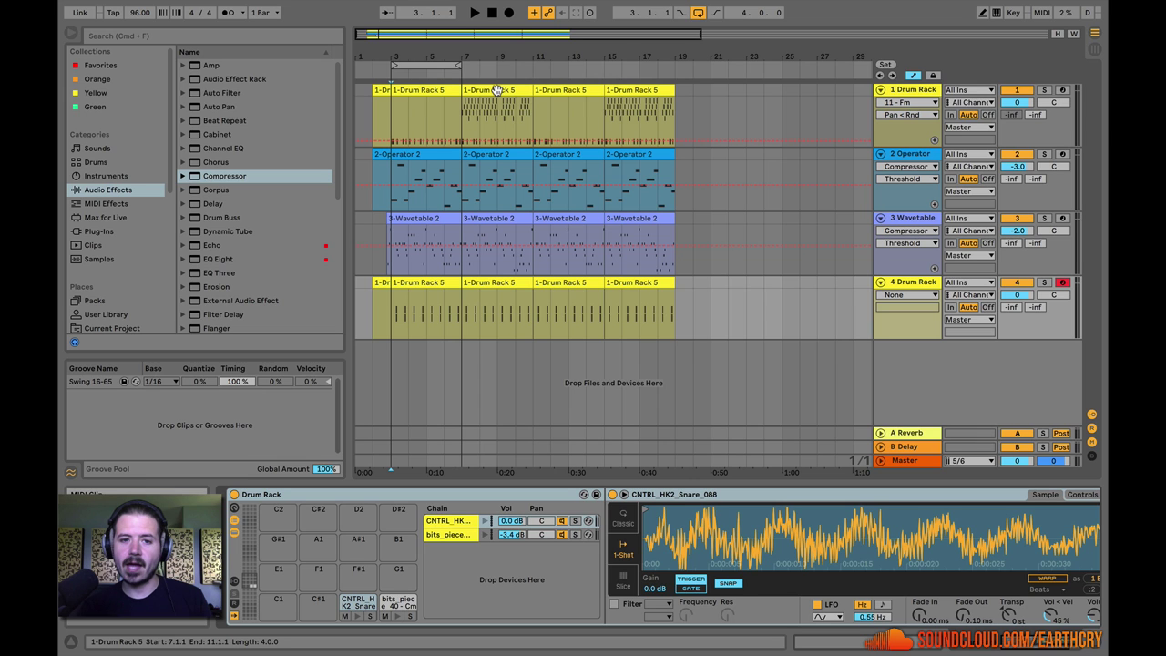
Step: Extract the 7 - Fm, CLSHIHAT - Fm and 11 - Fm chains from the original Drum Rack onto another track and unfold it
click(414, 91)
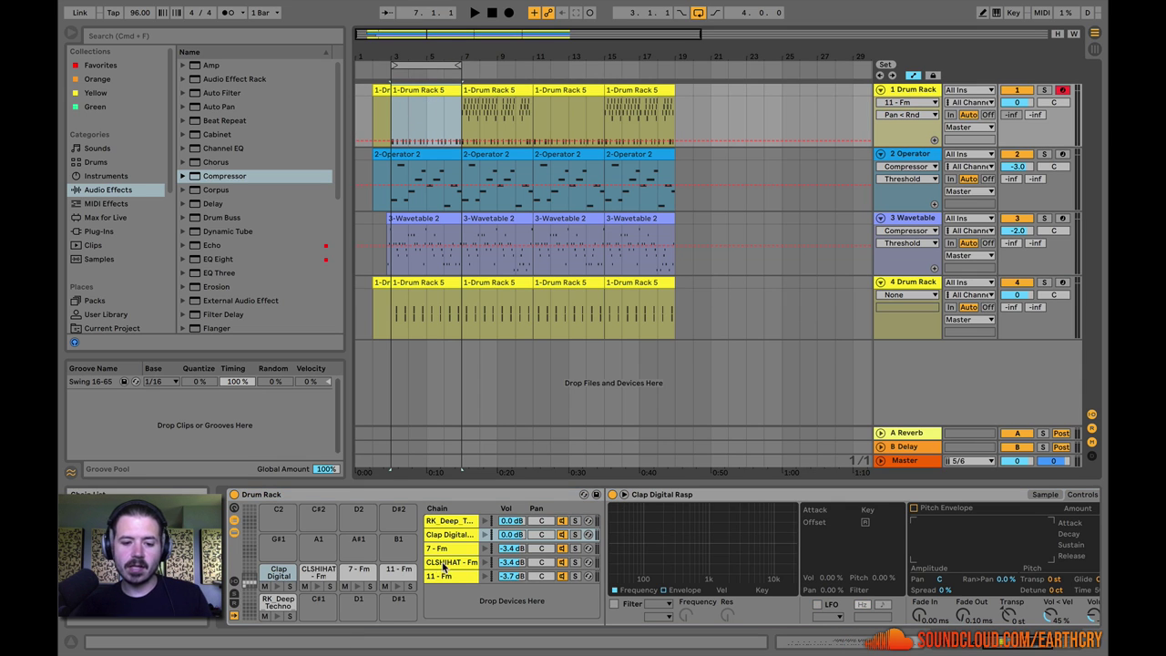
click(319, 572)
click(453, 550)
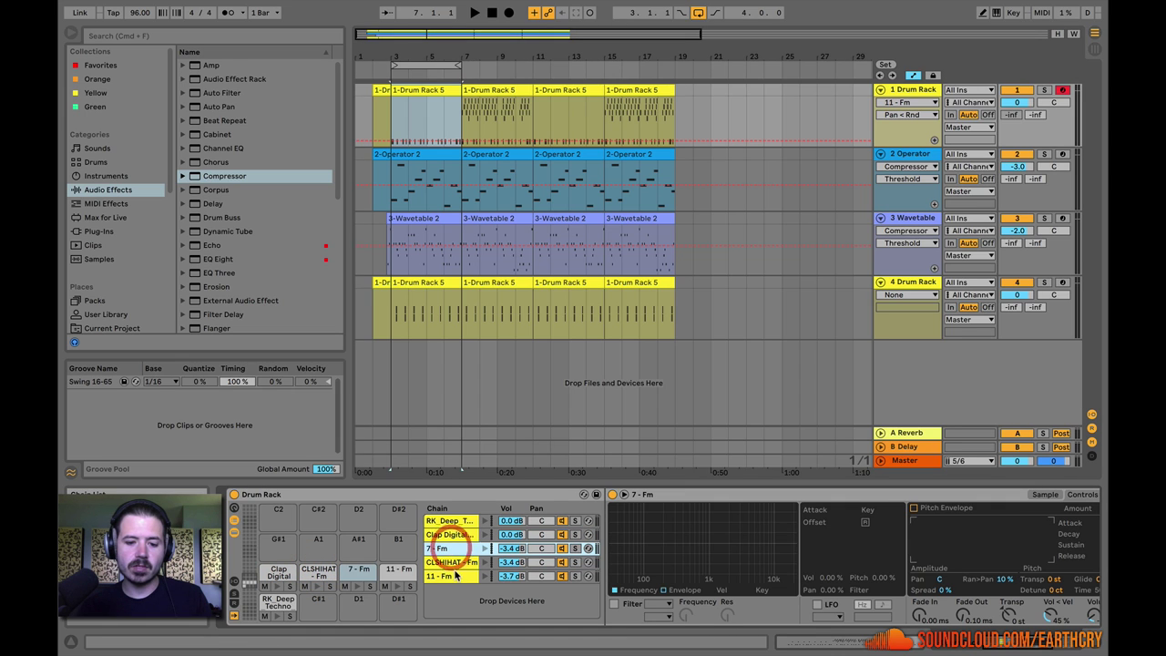
shift+click(455, 576)
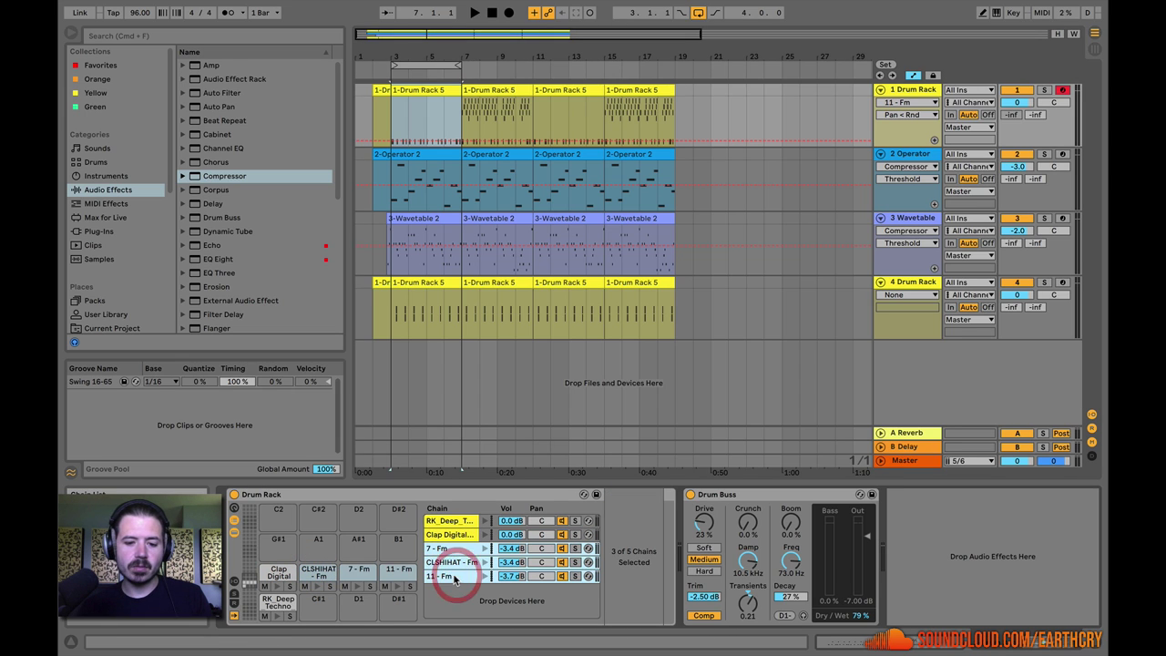
right_click(455, 564)
click(478, 446)
click(880, 346)
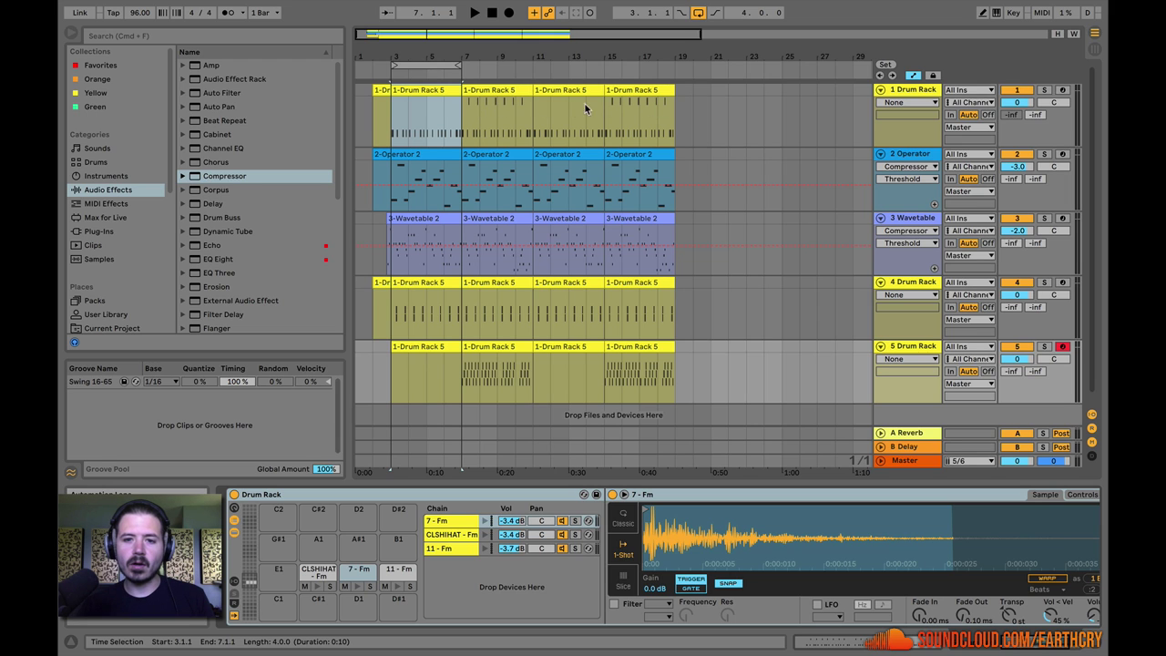
Step: Extract the Clap Digital Rasp chain from the original Drum Rack onto its own track and unfold it
click(496, 91)
click(911, 89)
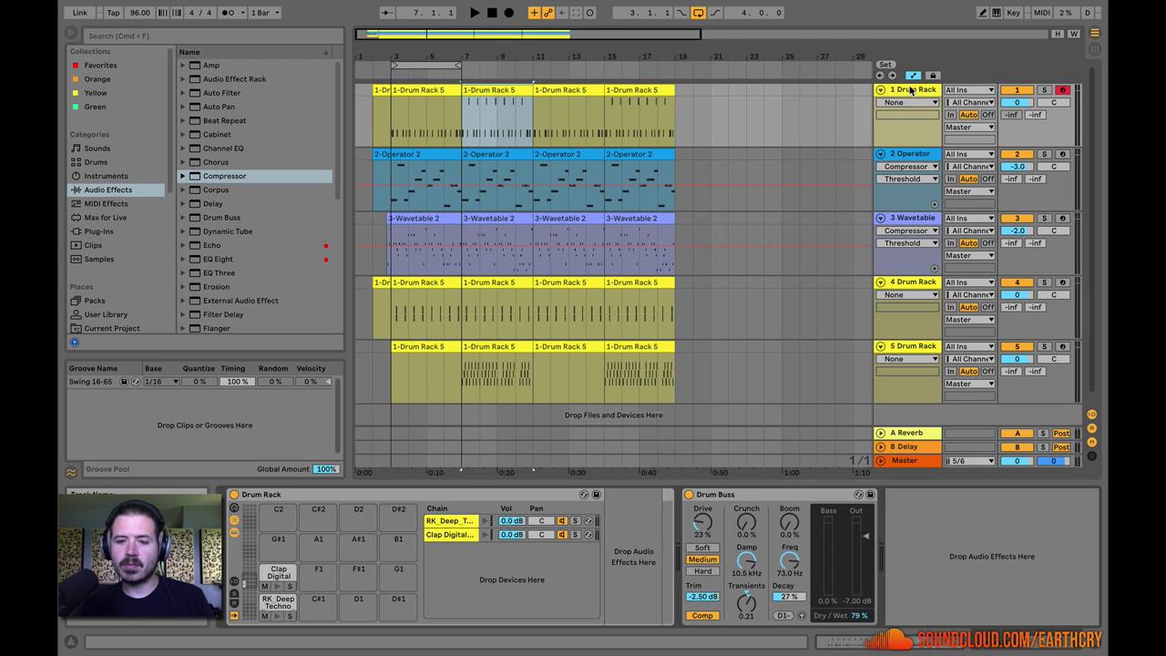
click(278, 574)
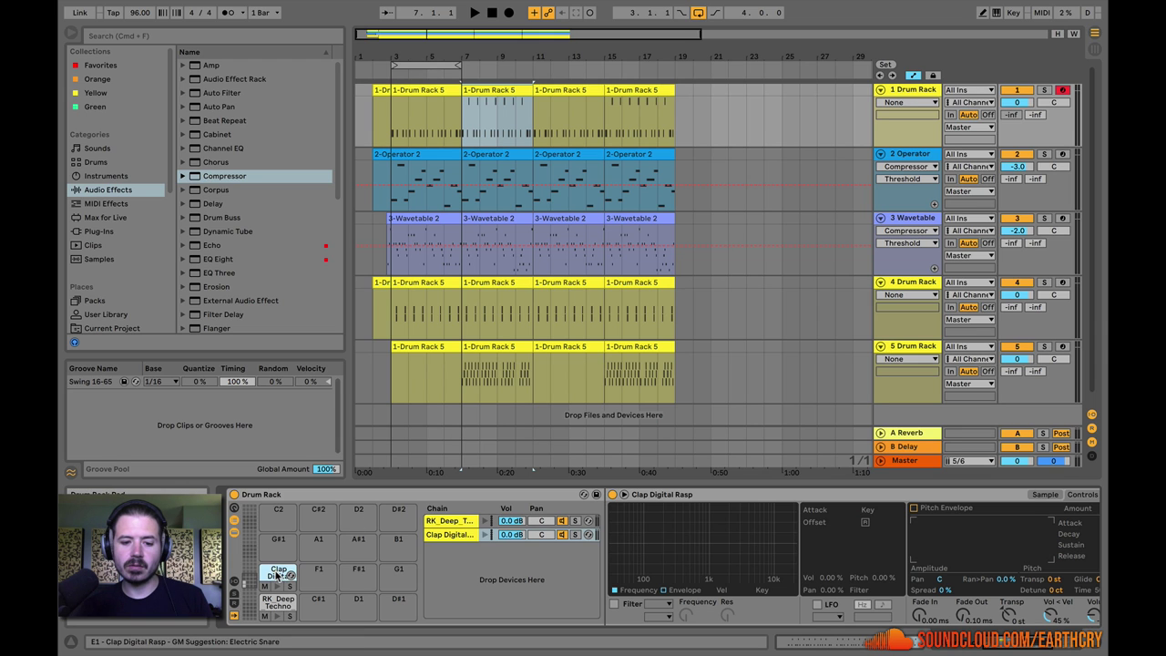
right_click(459, 538)
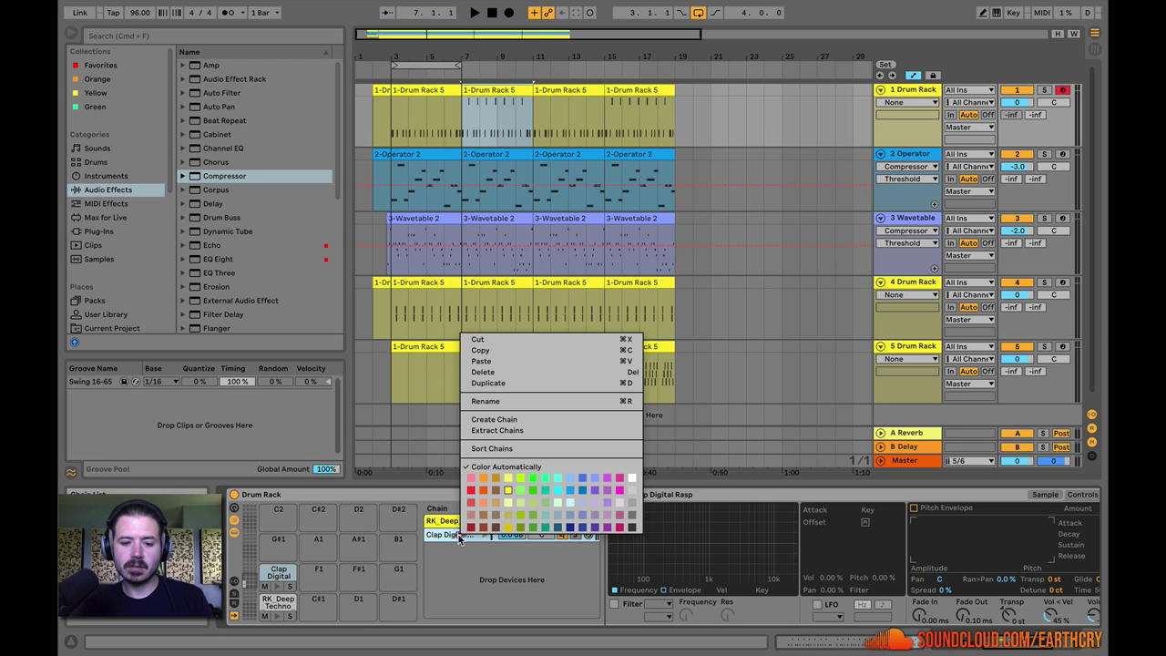
click(496, 431)
click(880, 410)
scroll(670, 373, down, 2)
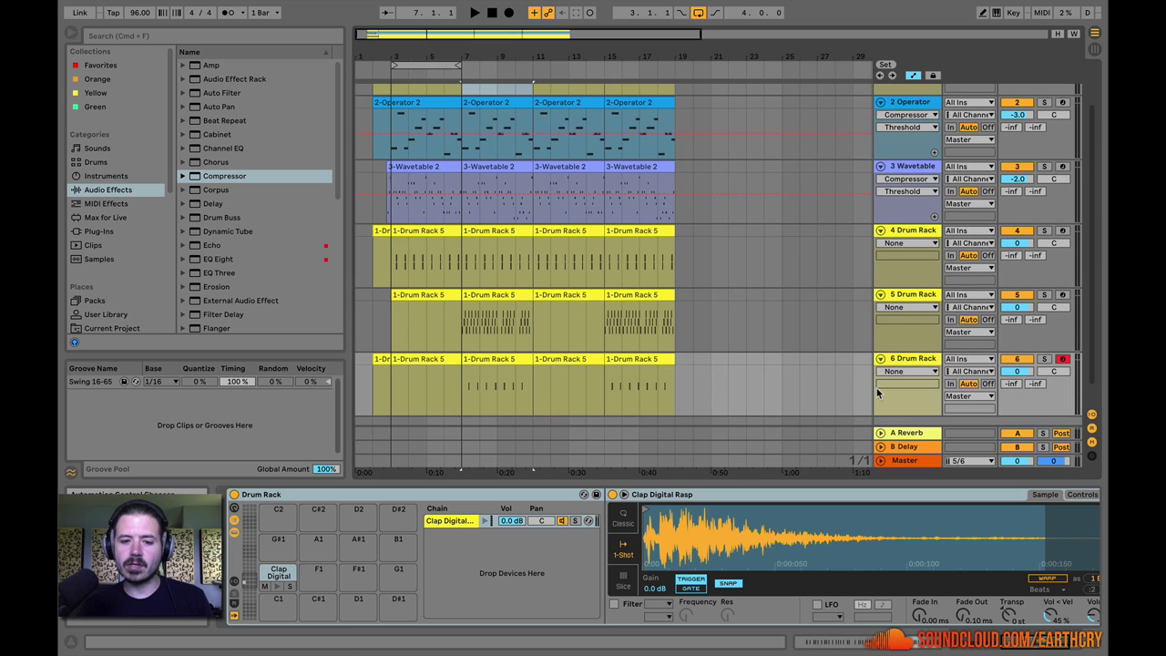
scroll(873, 223, up, 1)
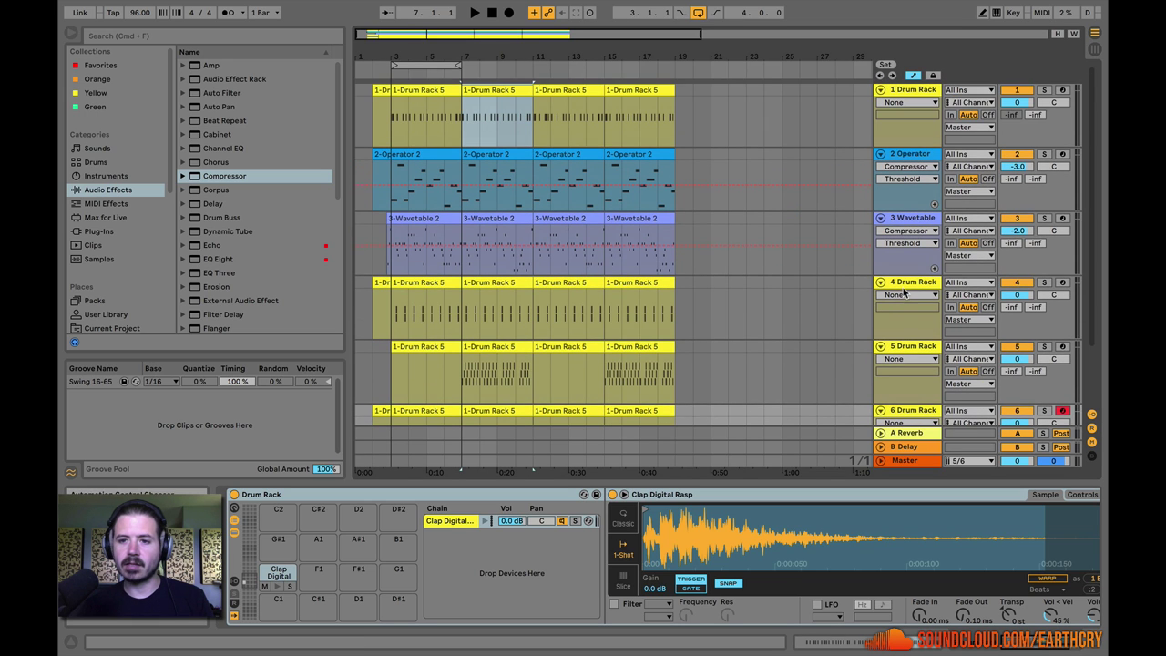
Step: Move the Operator and Wavetable tracks together below all the Drum Rack tracks
click(911, 92)
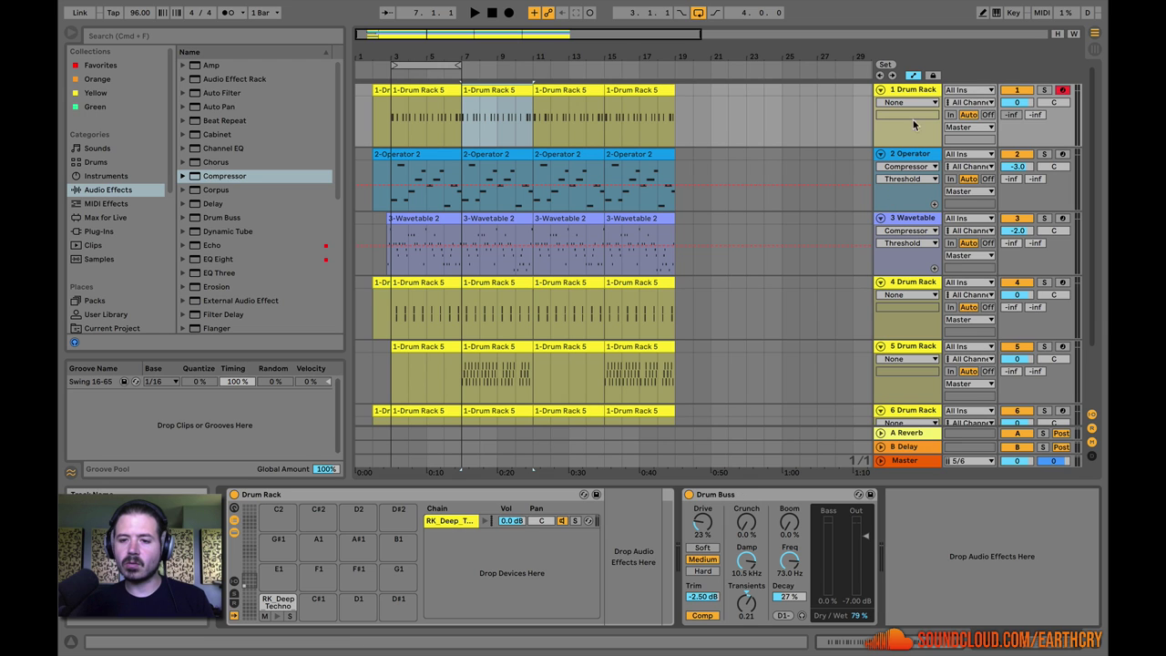
click(907, 159)
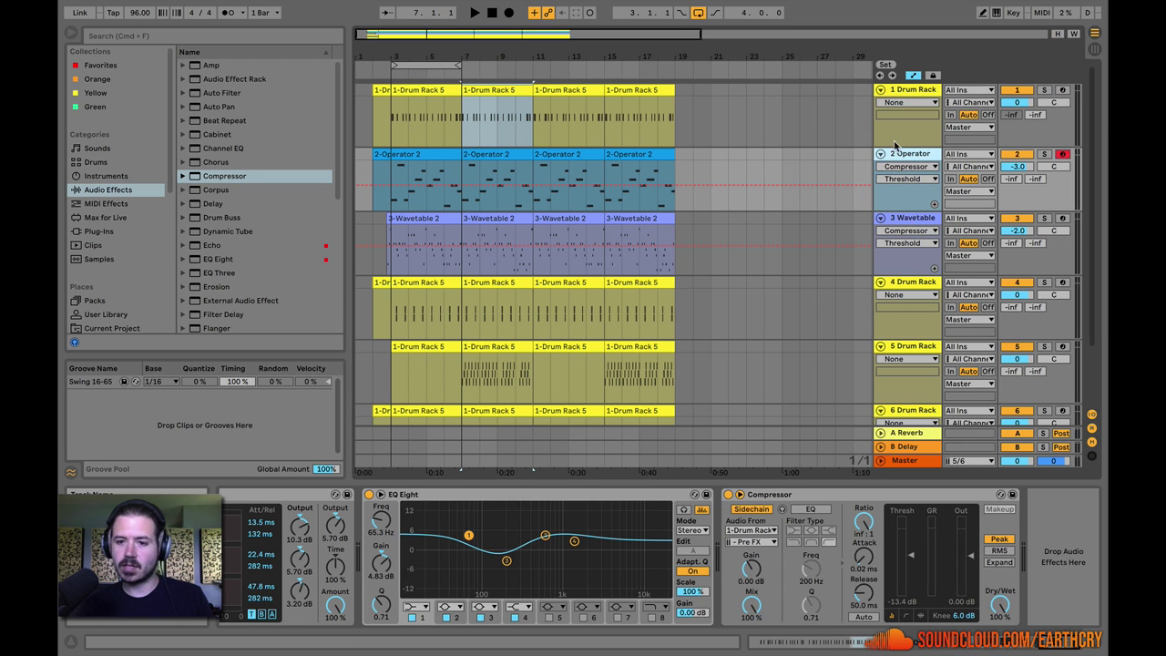
shift+click(908, 217)
drag(897, 156, 897, 414)
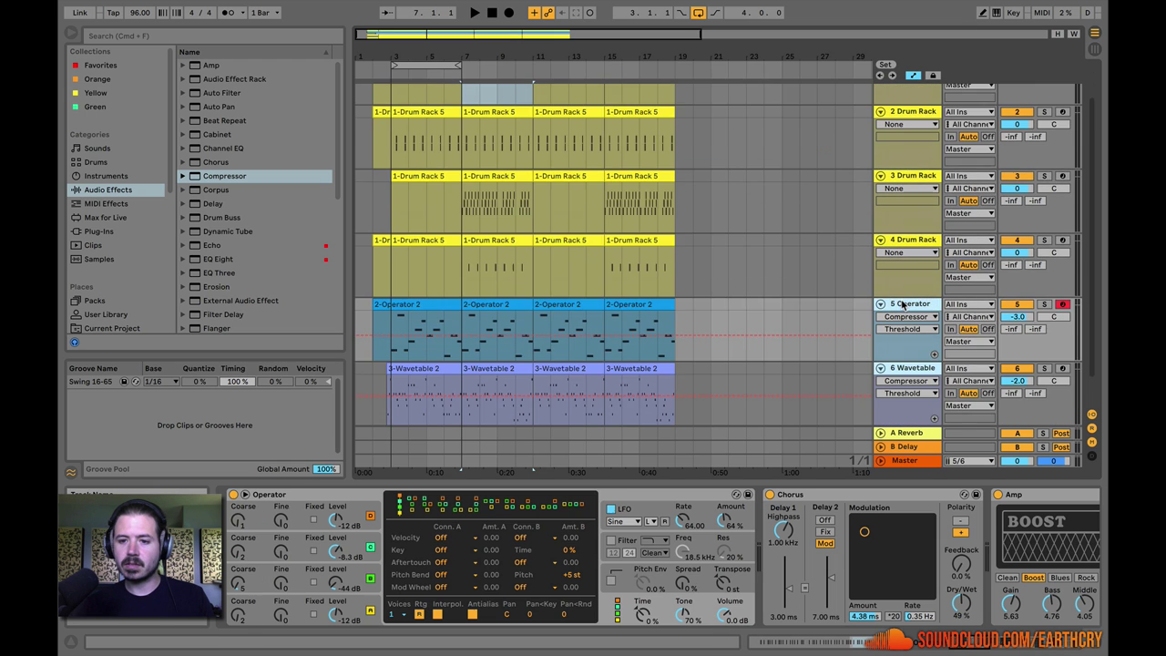
Step: Group the four Drum Rack tracks into one group track
click(899, 91)
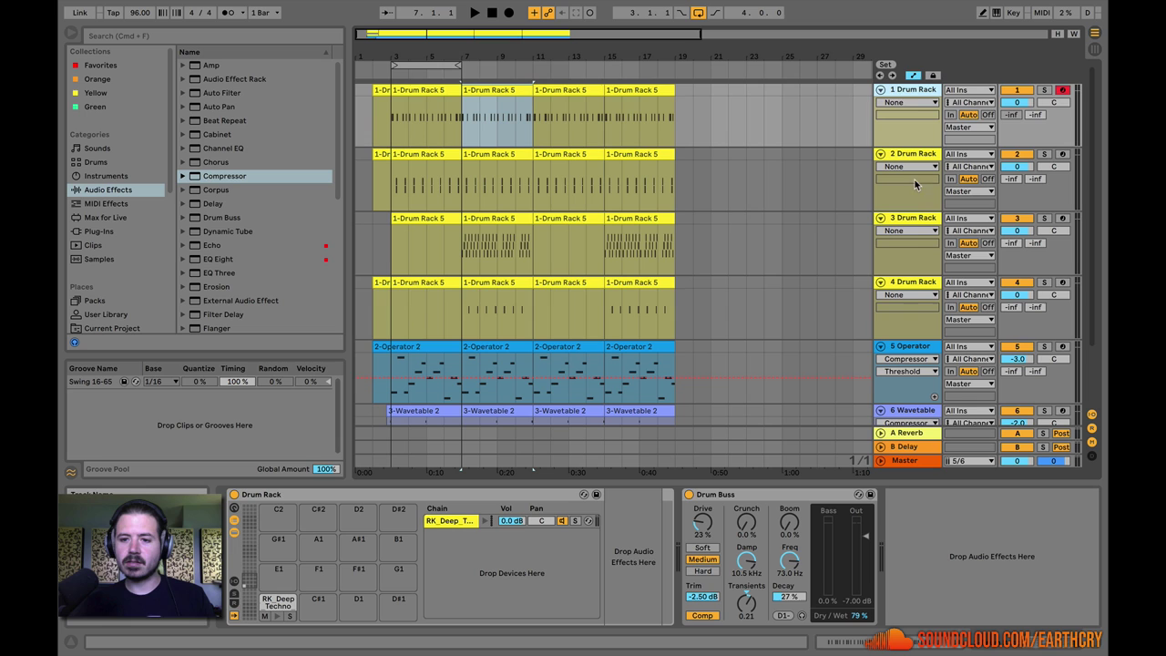
click(912, 285)
click(909, 90)
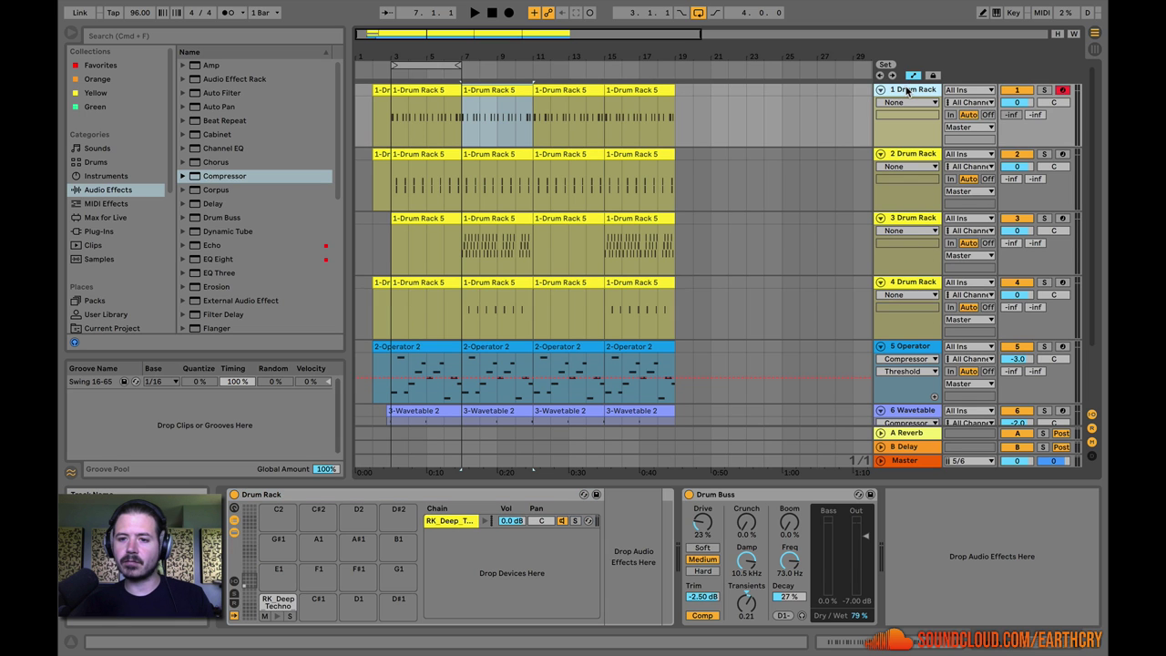
click(912, 285)
right_click(911, 284)
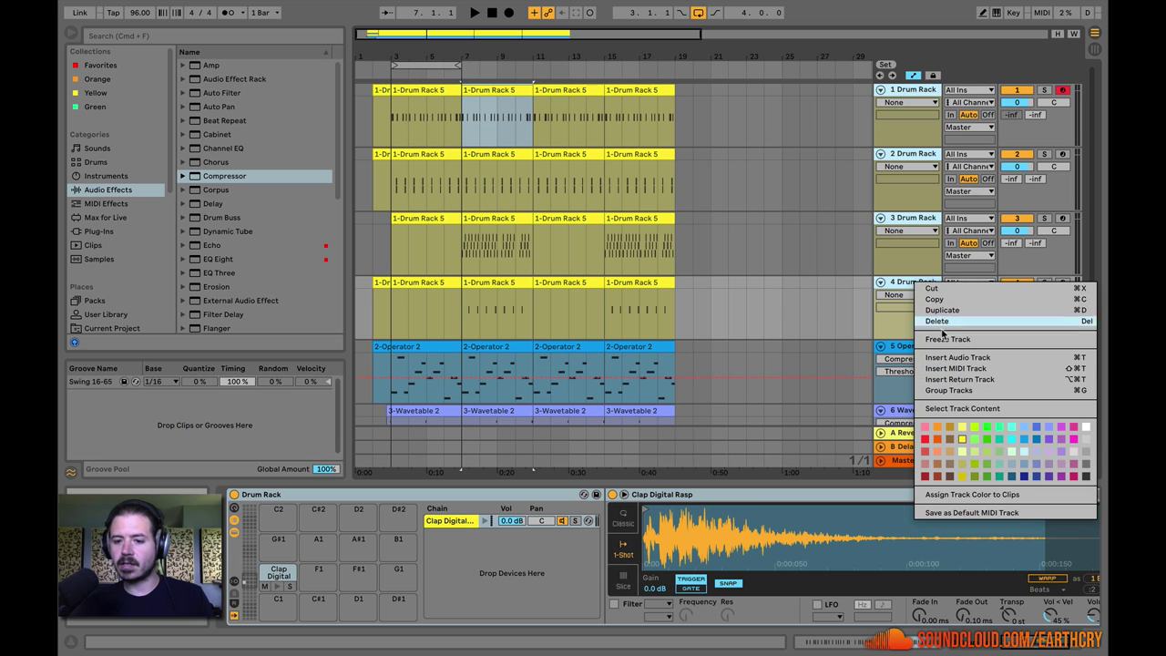
click(942, 390)
Step: Move the Drum Buss from the kick's Drum Rack track onto the drum group track
click(900, 91)
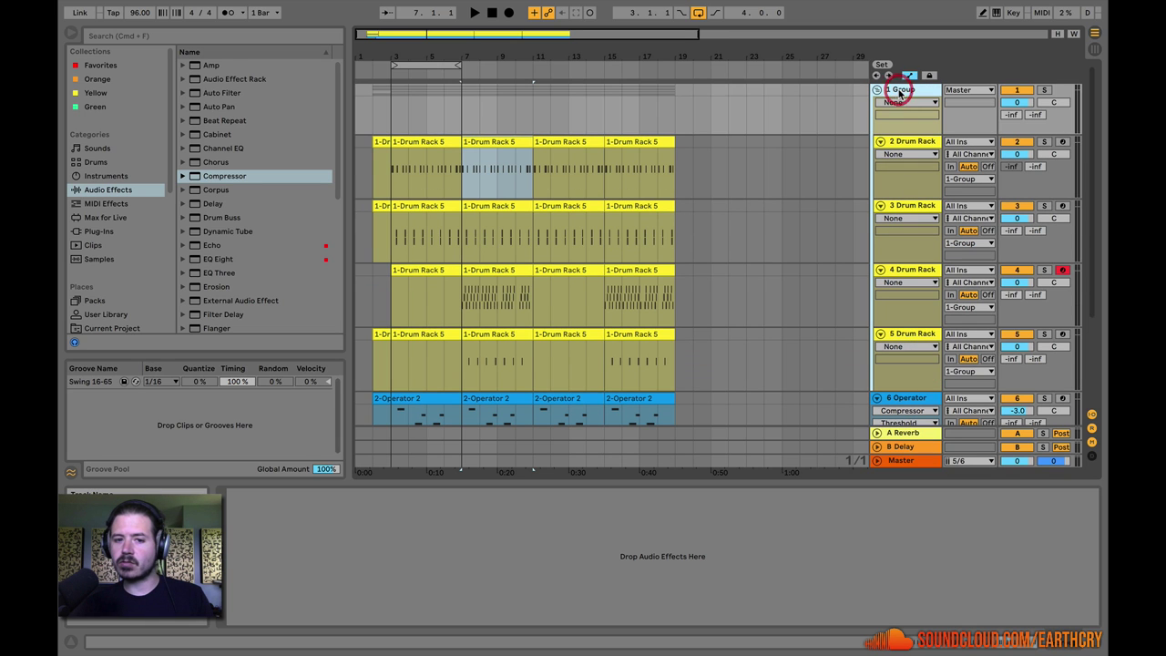
click(906, 146)
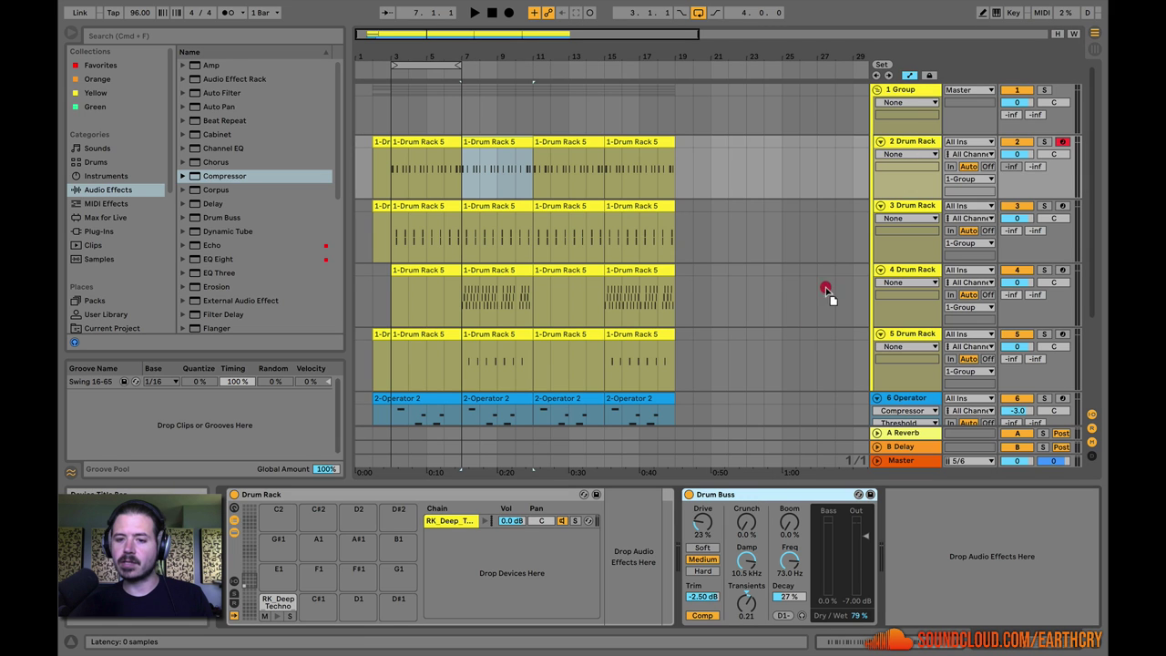
click(907, 91)
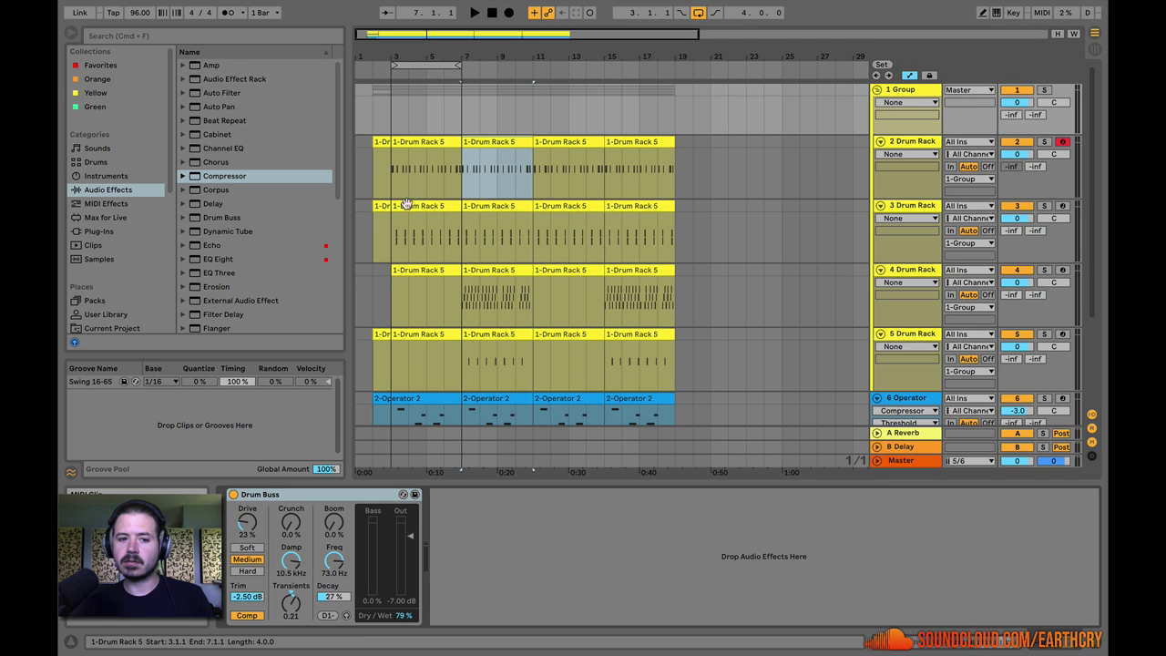
Step: Solo the drum group and look through the devices of its individual Drum Rack tracks
click(389, 171)
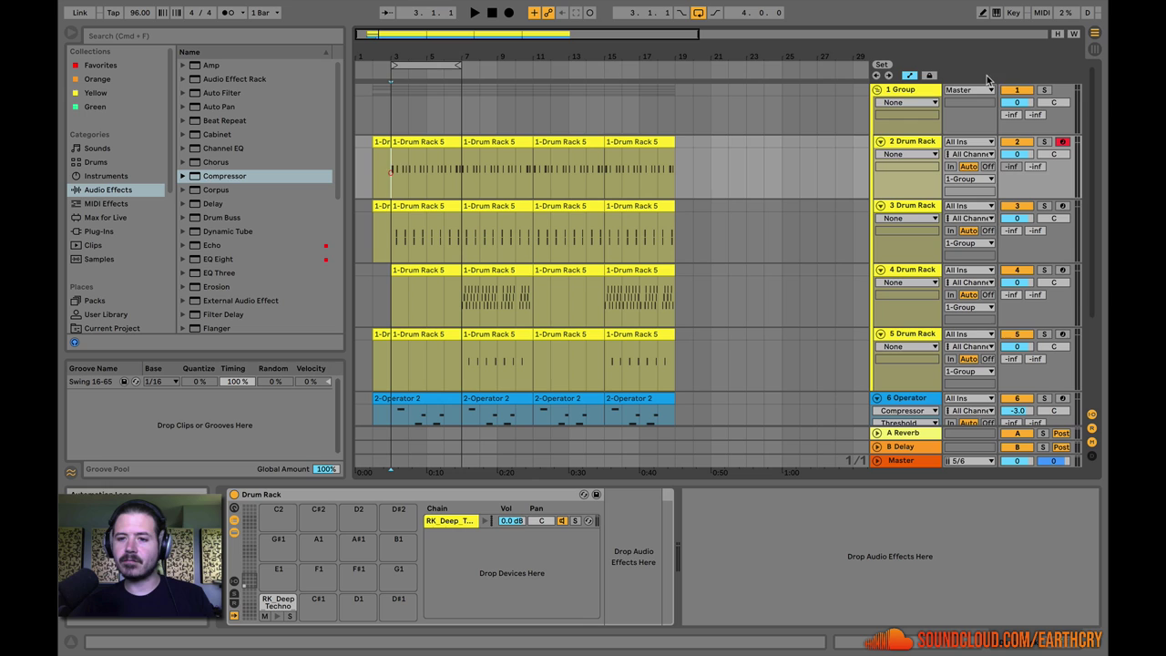
click(1044, 90)
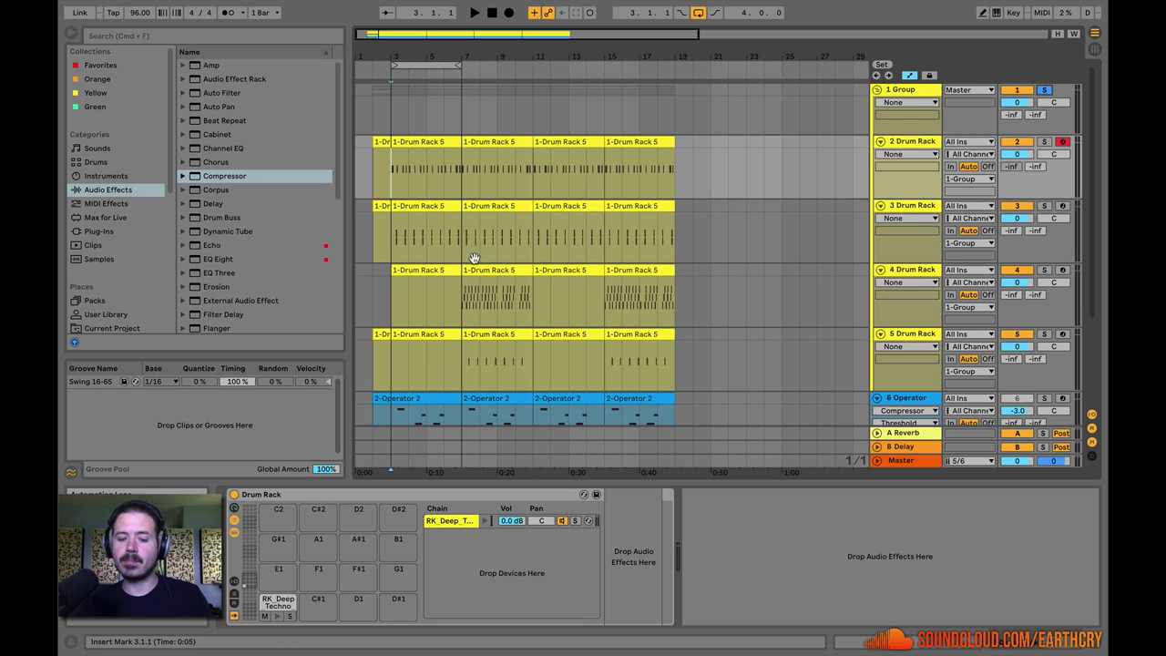
click(906, 208)
click(913, 275)
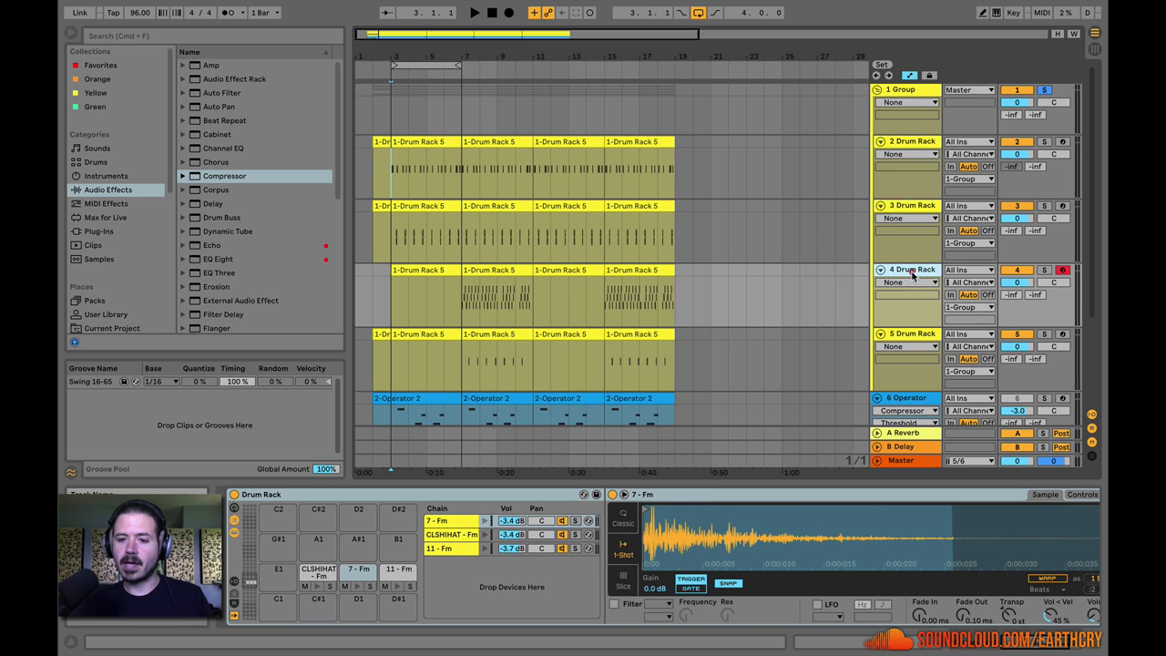
click(911, 337)
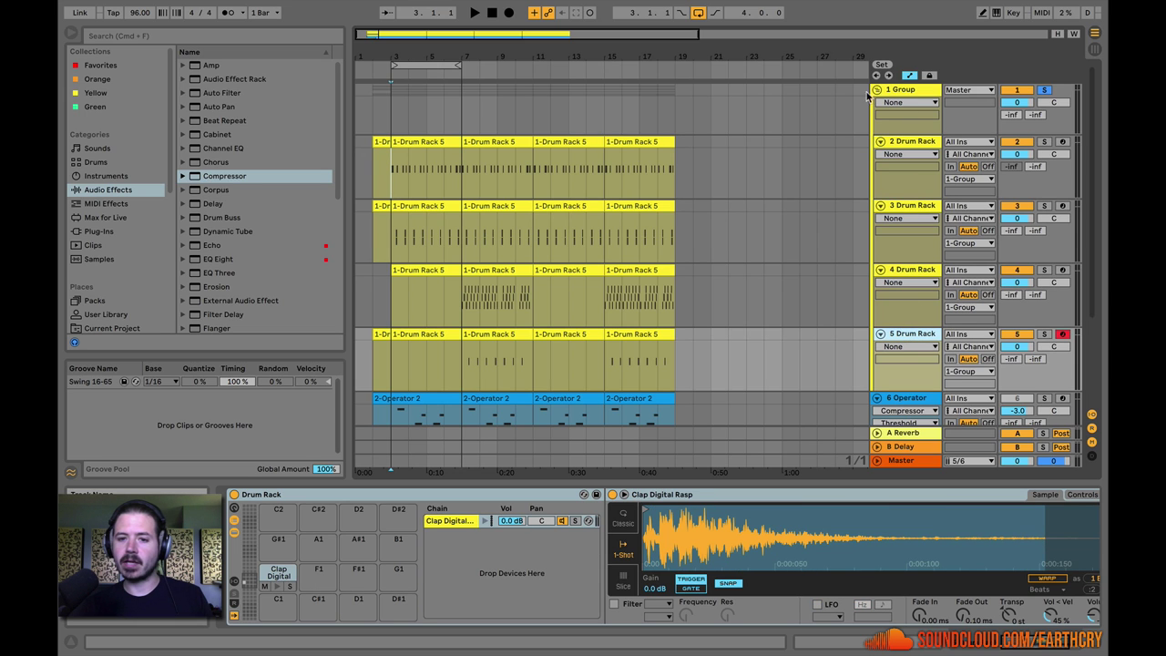
Step: Play the soloed drum group from bar 7 to hear the separated drums together
click(392, 200)
click(470, 167)
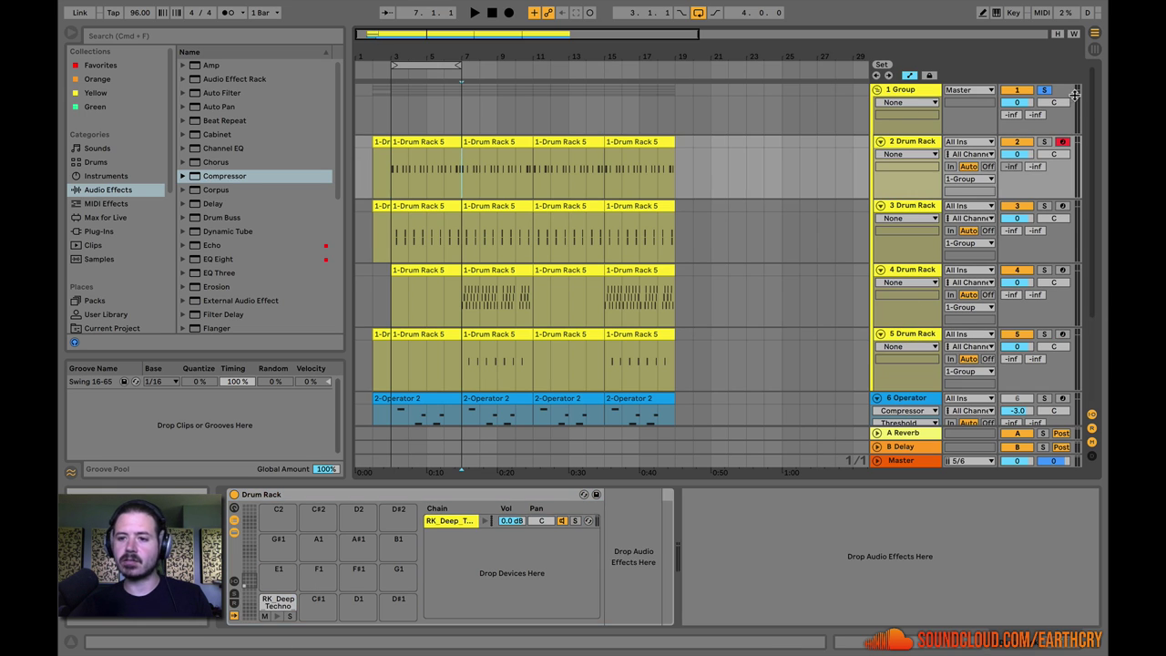
key(space)
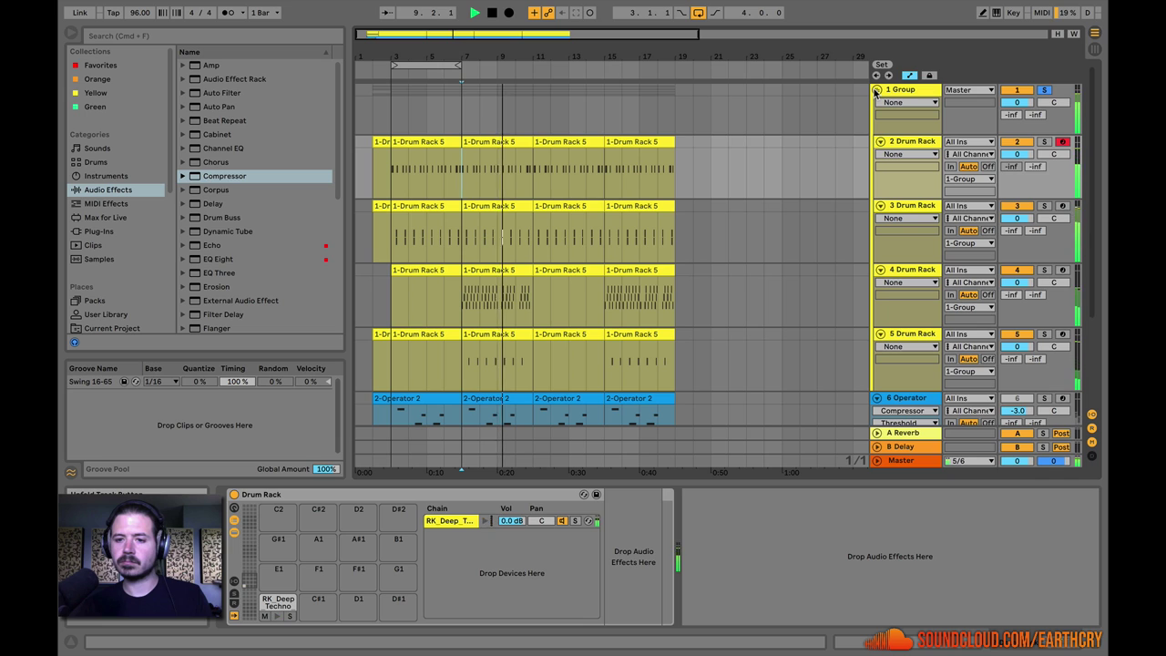
key(space)
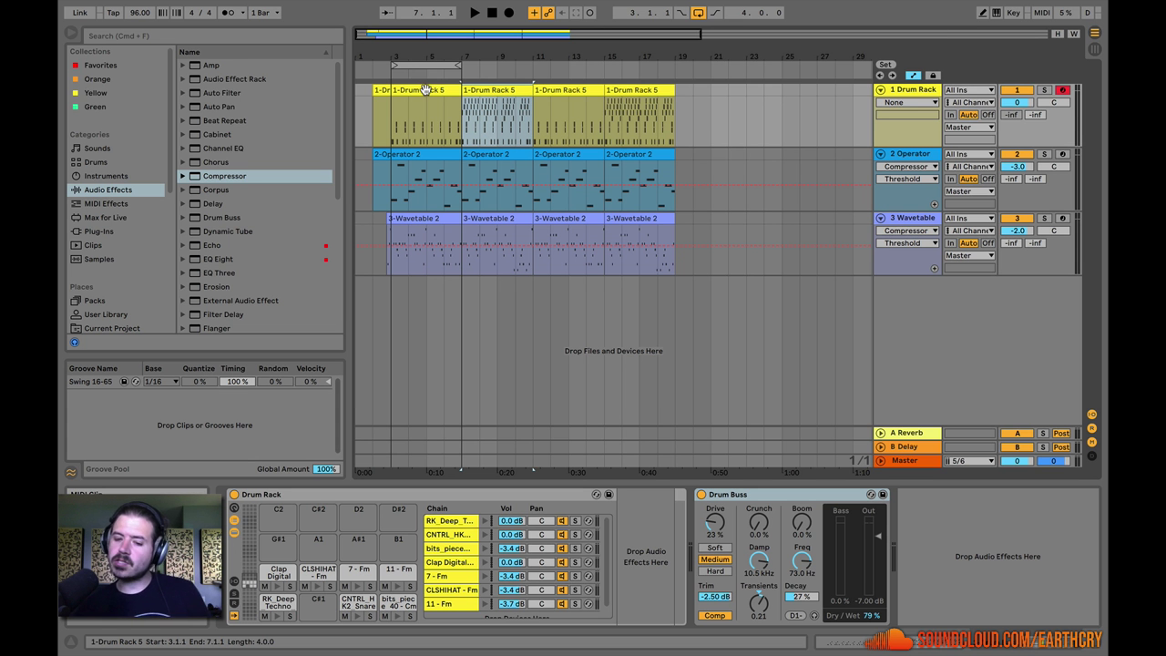
Step: Loop the arrangement over the Drum Rack clip at bars 7 to 11 and open its notes in an enlarged editor
click(416, 90)
click(482, 88)
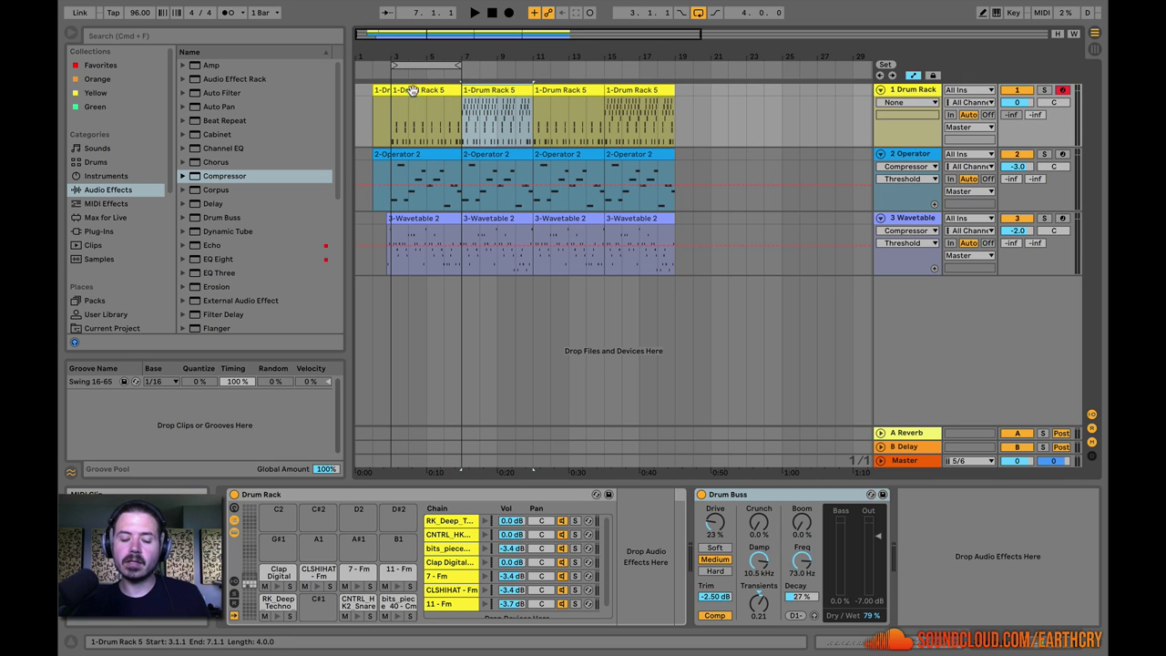
click(499, 88)
key(ctrl+l)
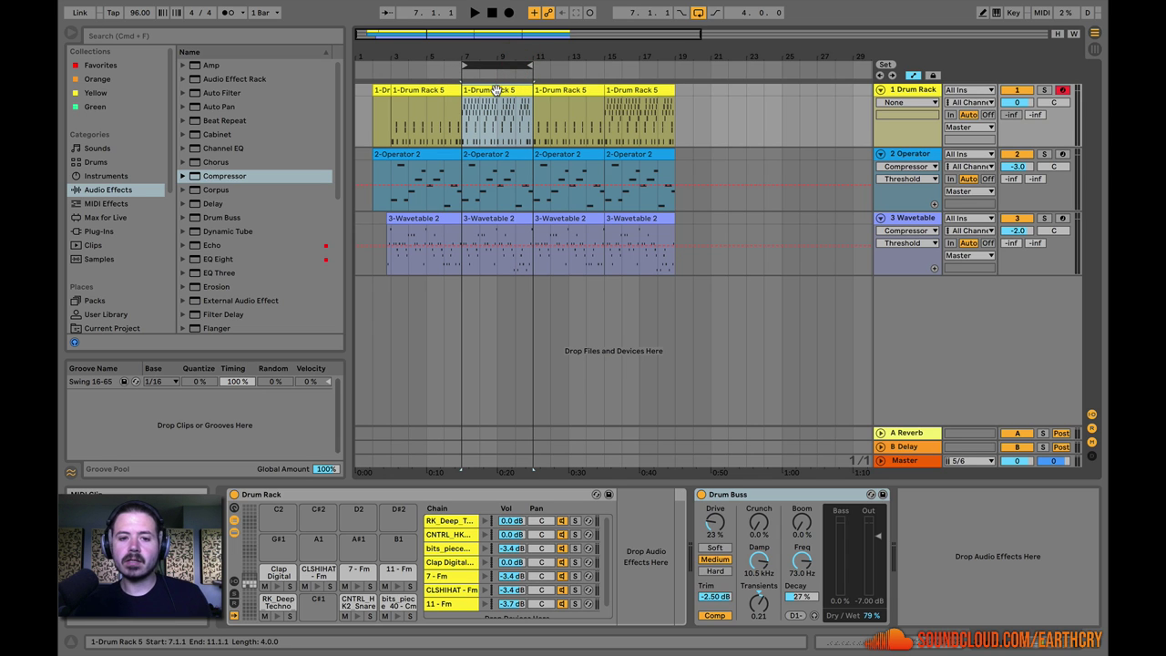
double_click(494, 90)
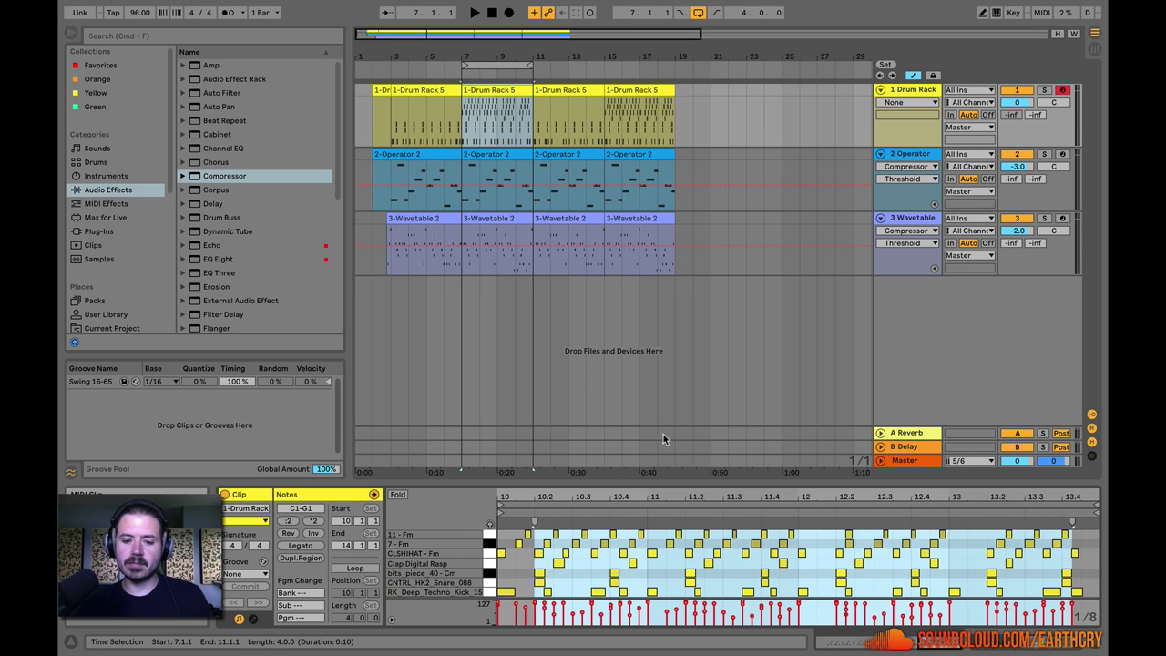
drag(607, 474, 607, 403)
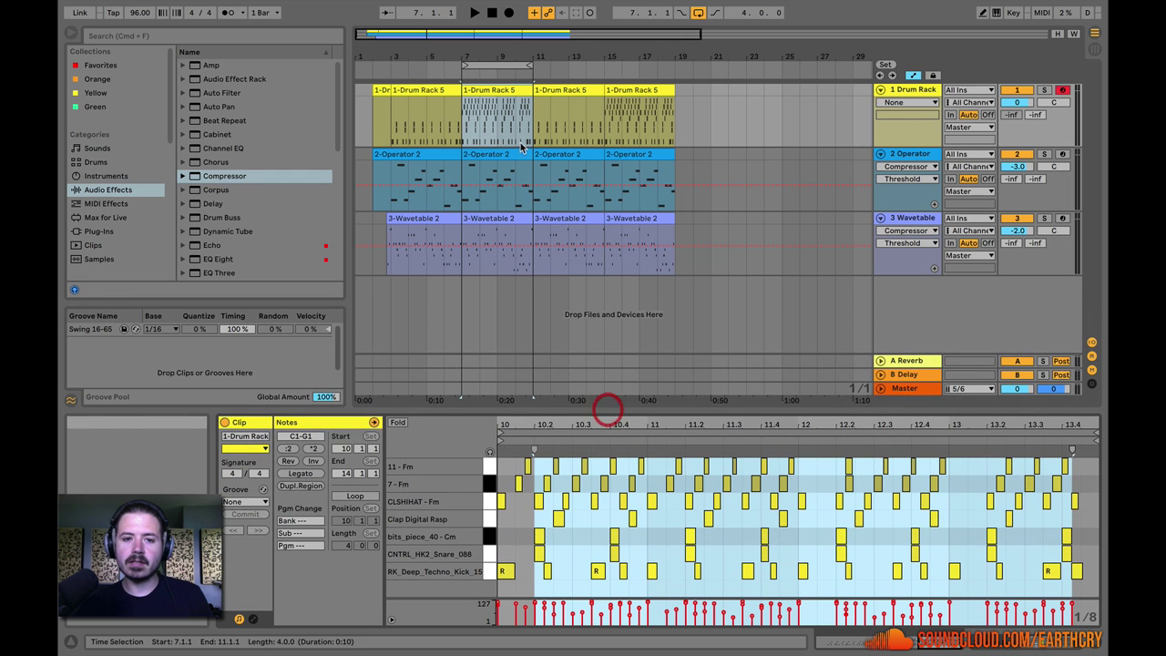
Step: Play the looped section from bar 7 with all tracks audible
click(492, 64)
key(space)
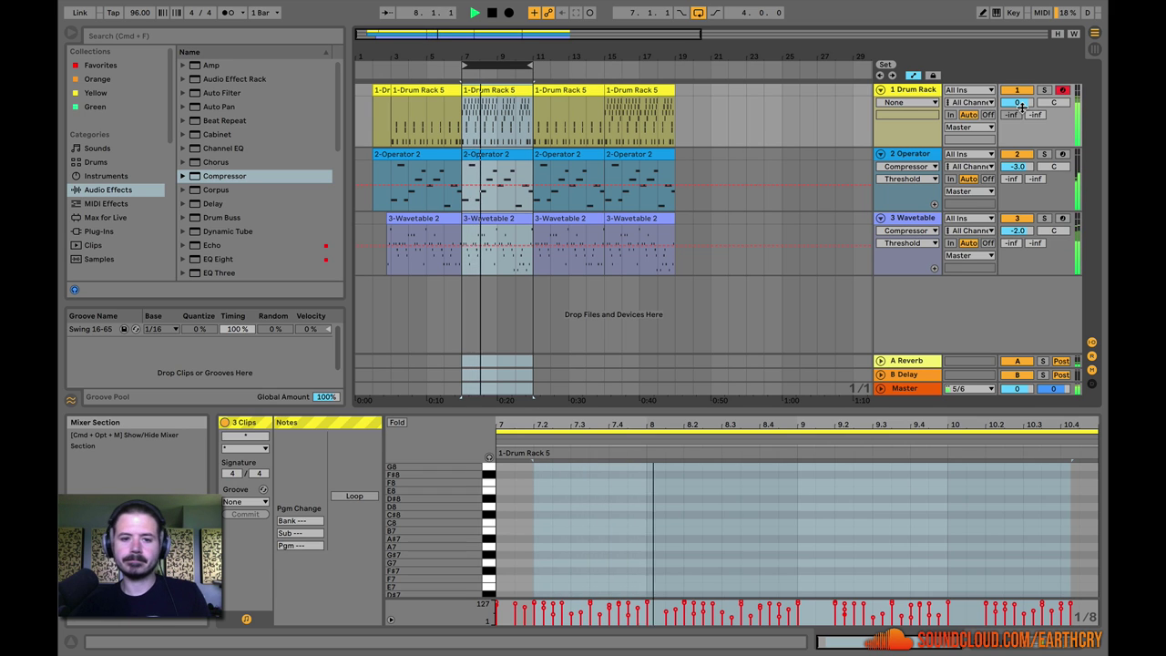
key(space)
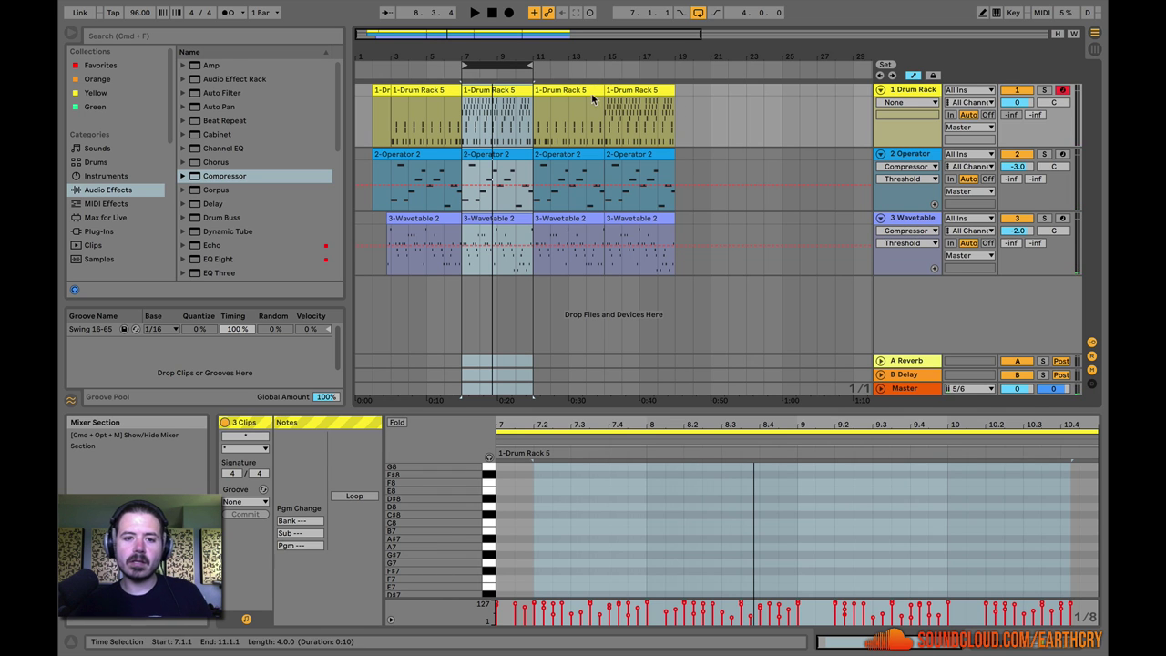
Step: Assign the Swing 16-65 groove to the Drum Rack clip at bar 7
click(491, 90)
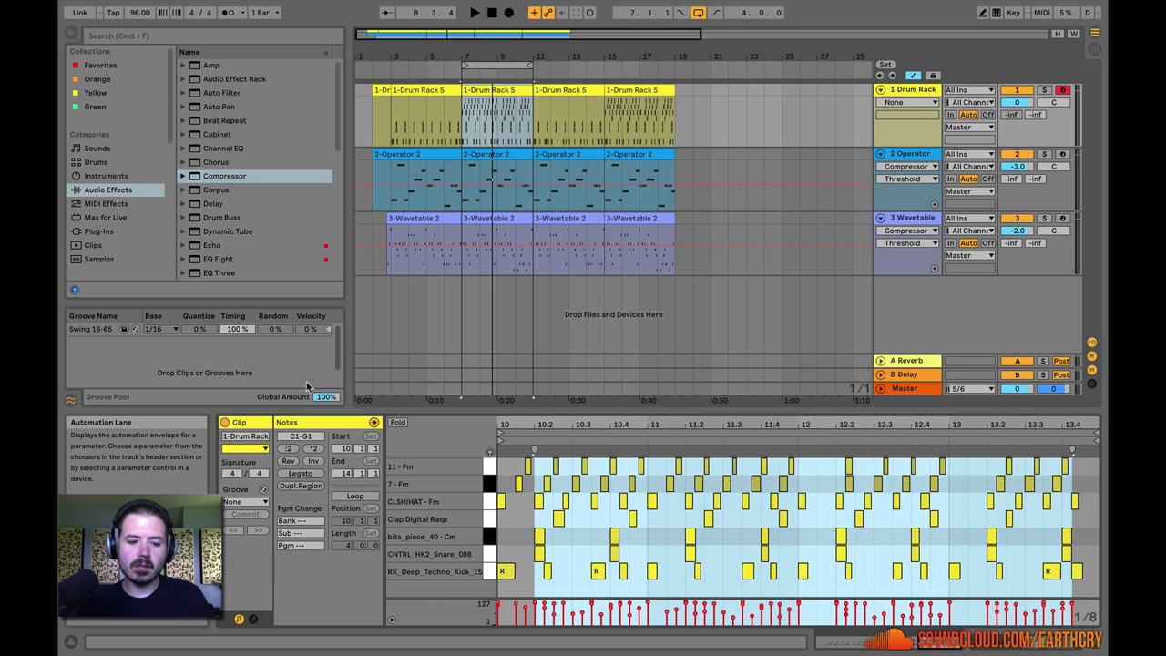
click(263, 489)
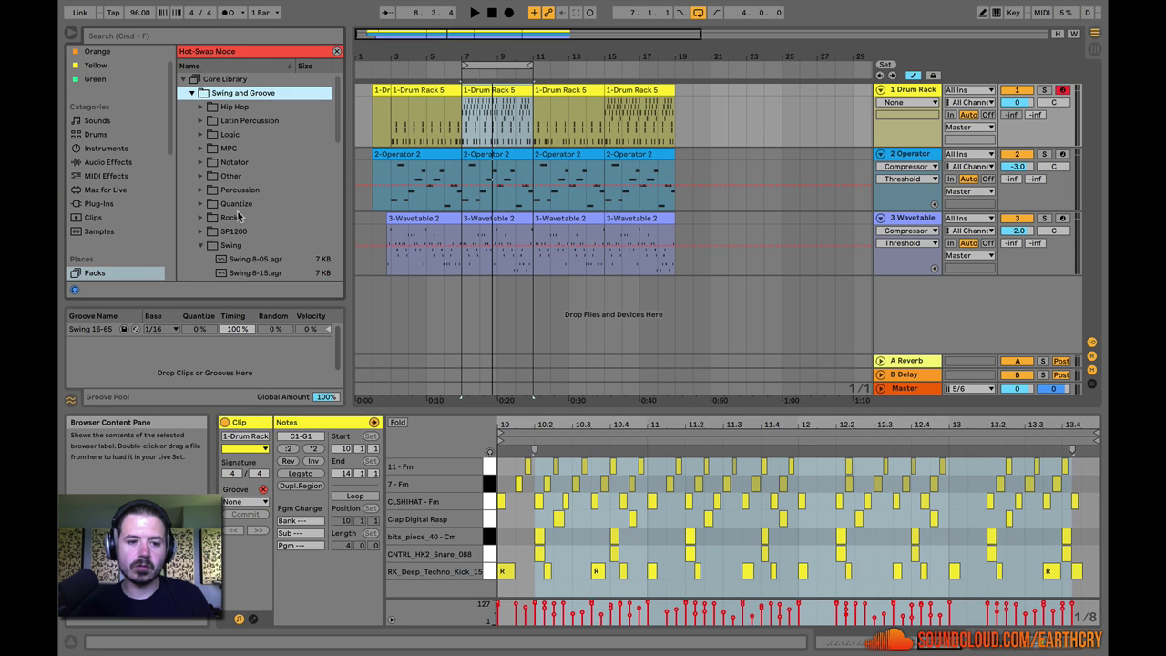
scroll(242, 231, down, 5)
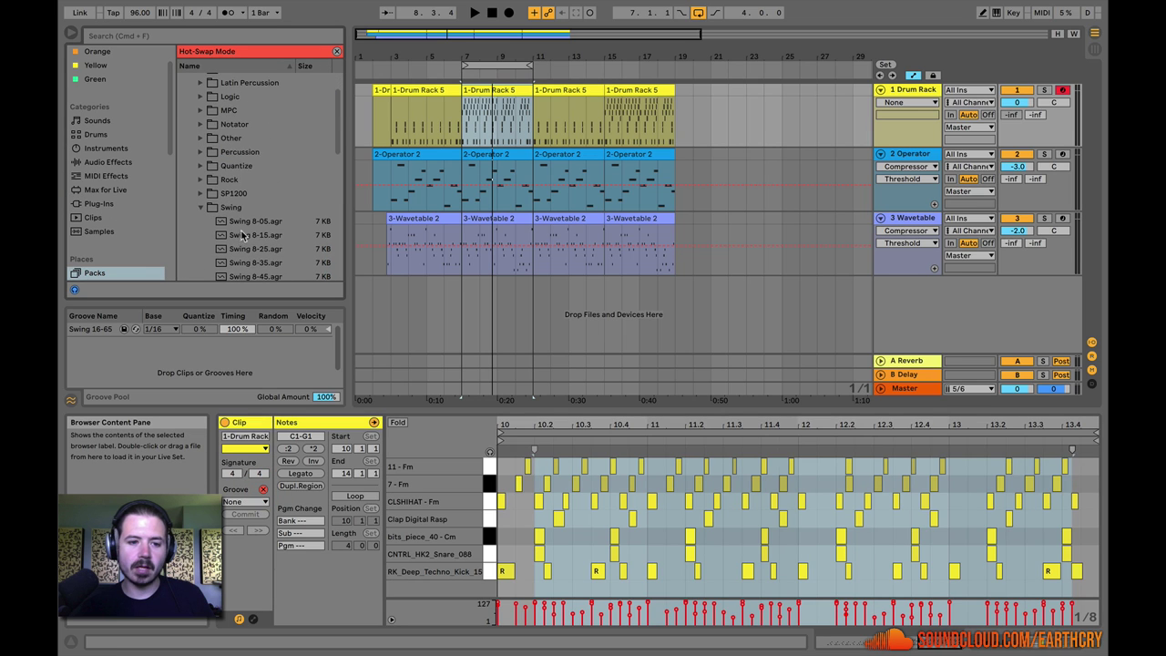
click(260, 490)
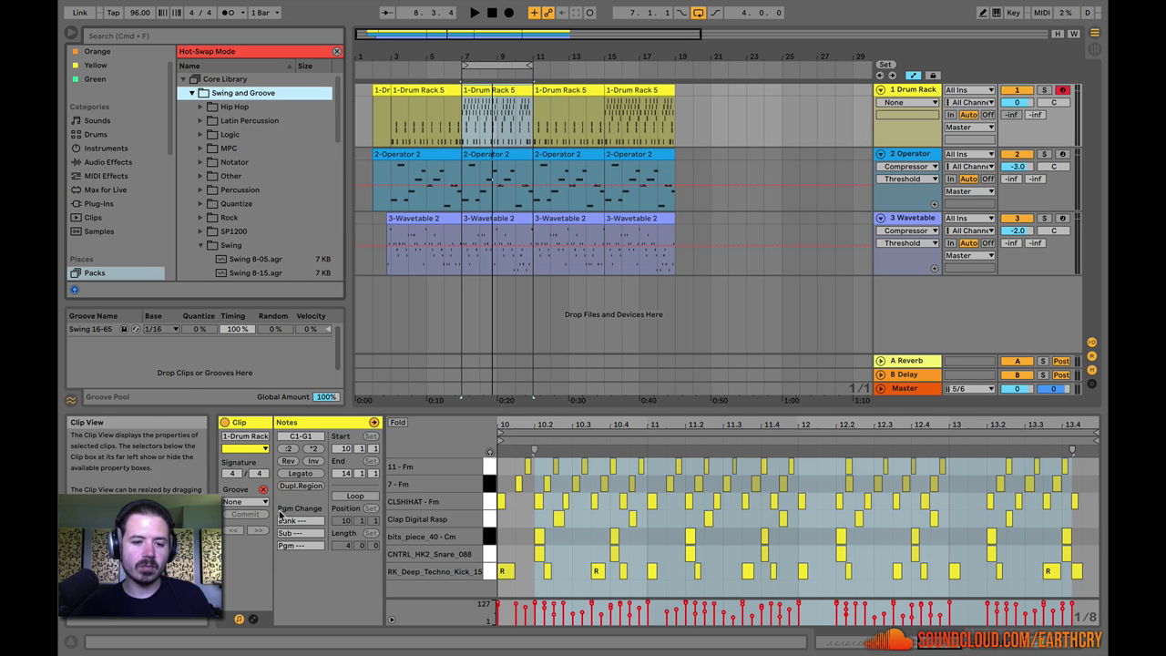
click(244, 502)
click(260, 521)
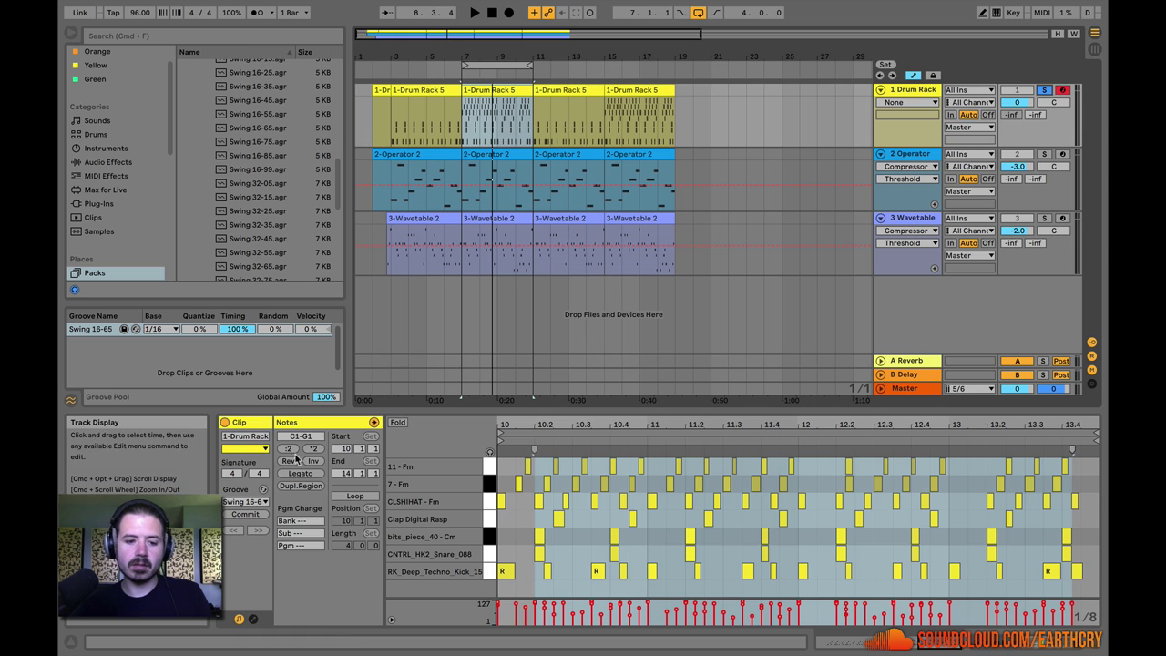
Step: Play the soloed Drum Rack loop to hear the swing groove on the drums
key(space)
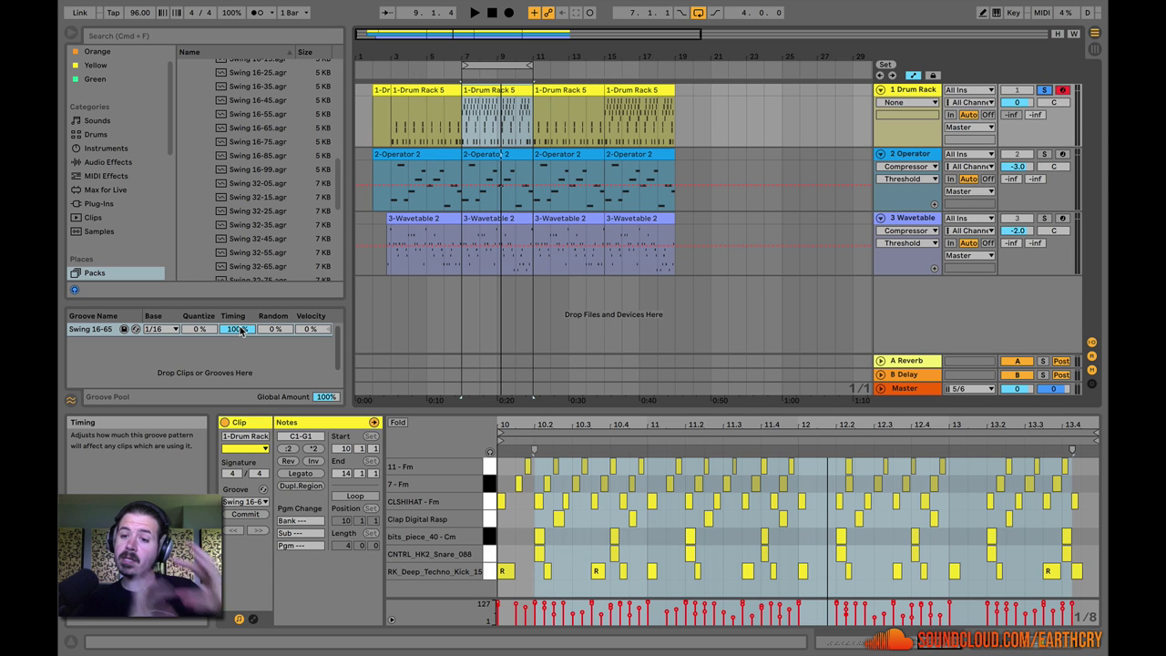
key(space)
key(space)
Step: Assign the Swing 16-65 groove to the Wavetable and Operator clips at bar 7
click(494, 155)
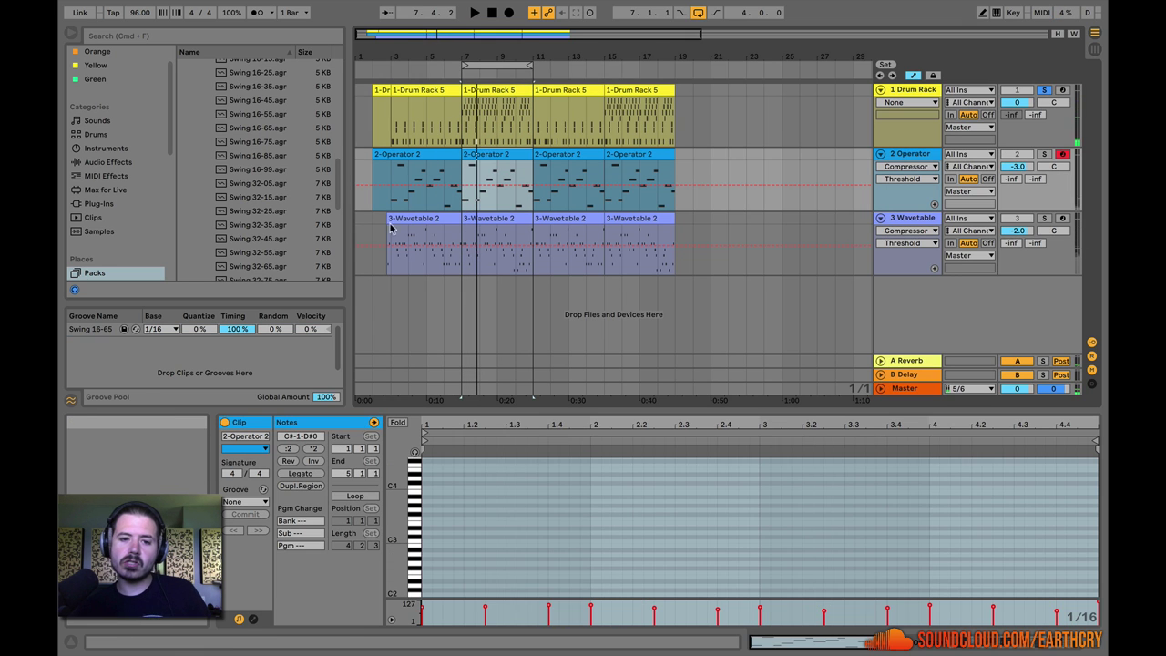
click(487, 223)
click(487, 156)
click(493, 226)
click(489, 157)
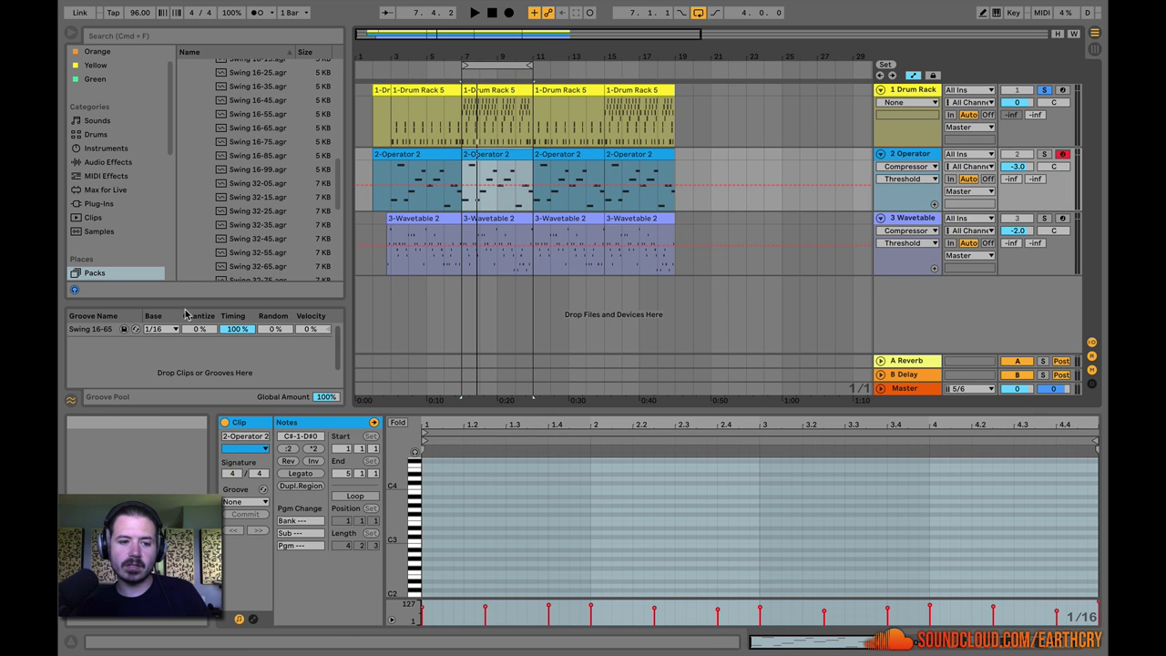
click(489, 220)
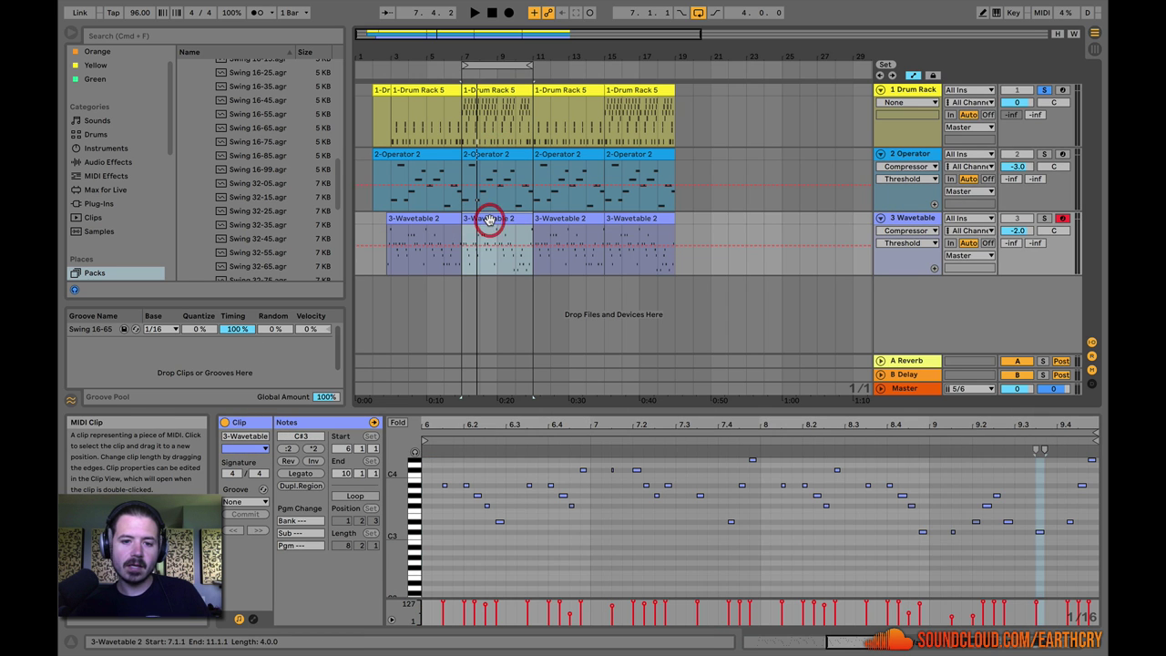
click(246, 502)
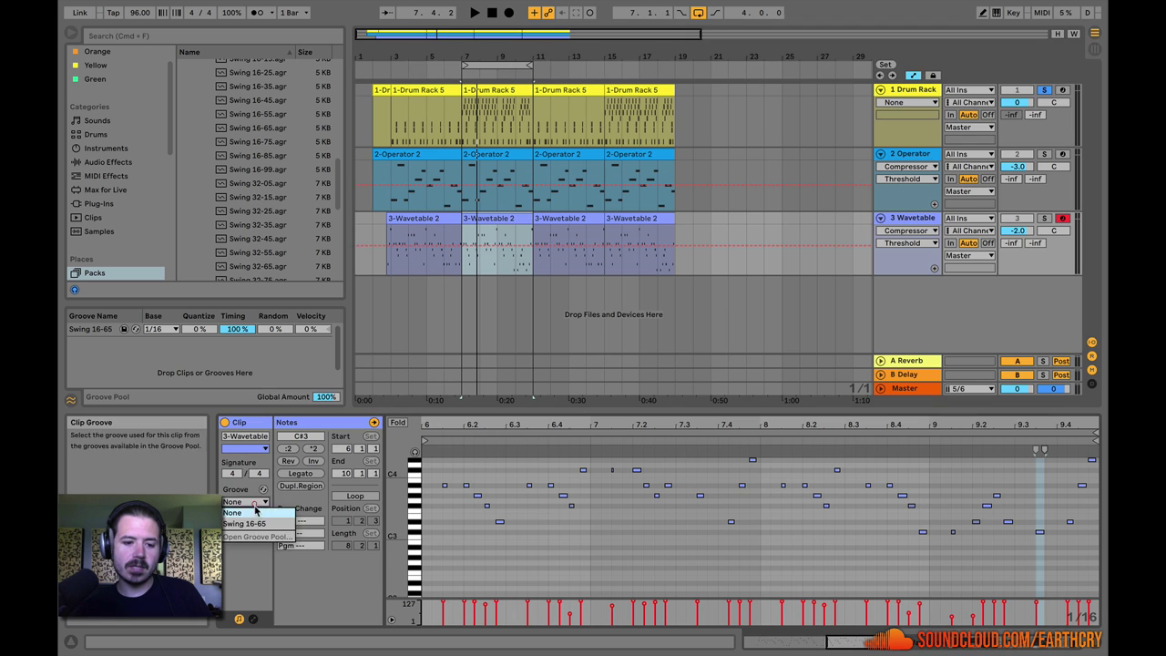
click(255, 512)
click(499, 157)
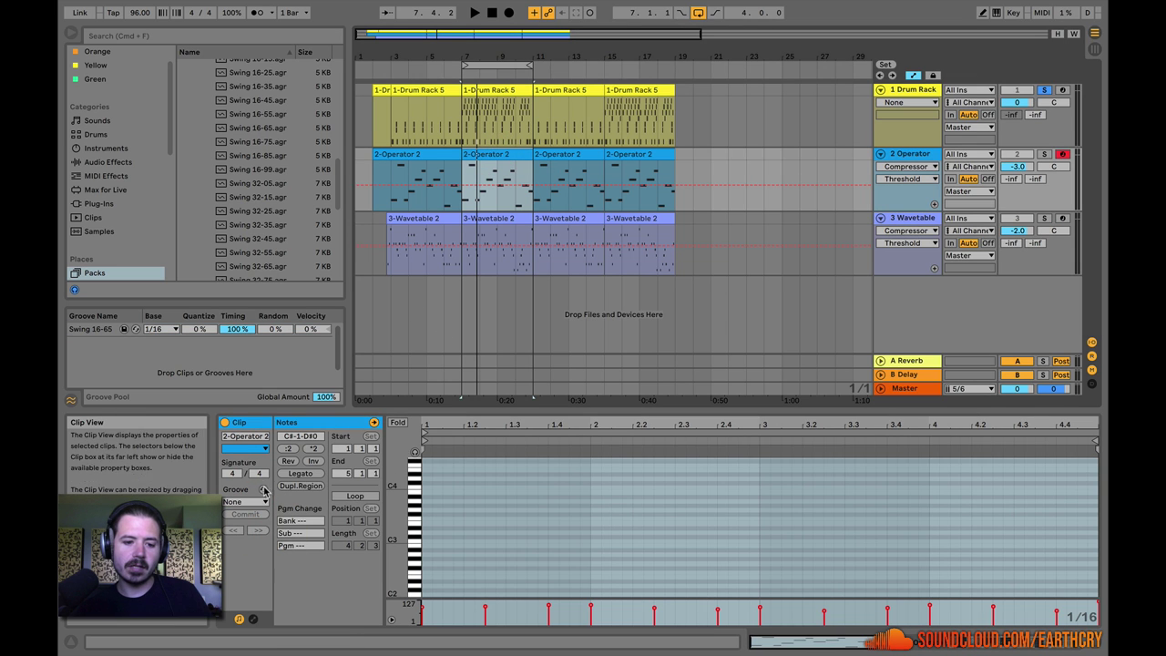
click(246, 502)
click(249, 514)
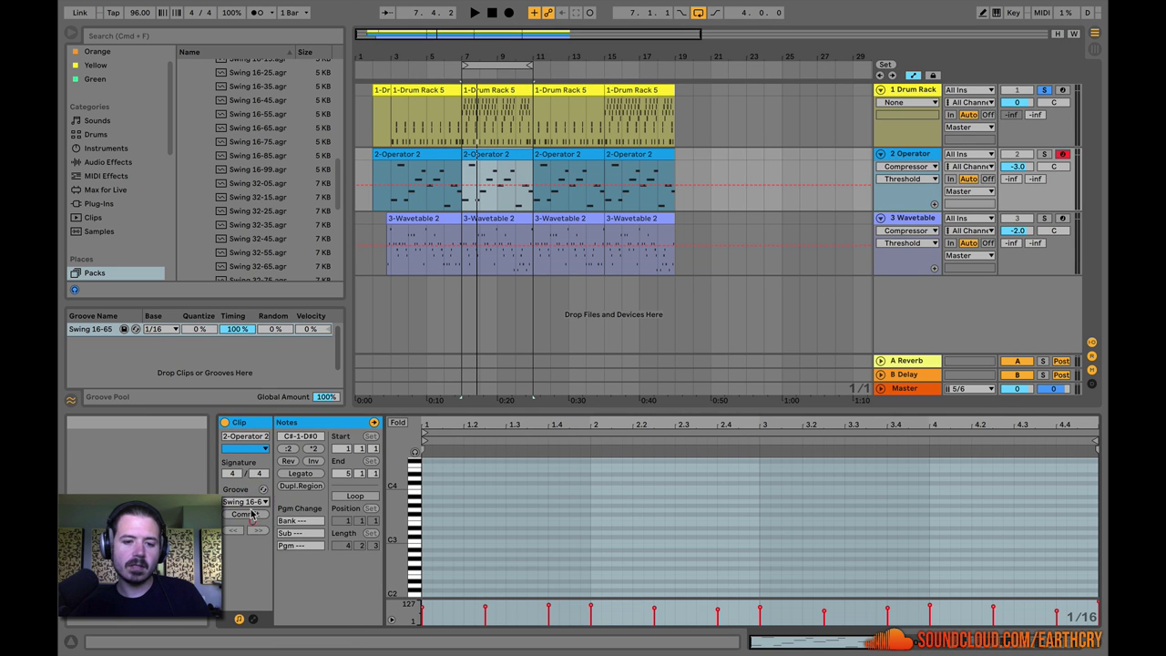
Step: Turn off the Drum Rack track's solo and play all tracks from bar 7
click(462, 121)
click(1043, 90)
key(space)
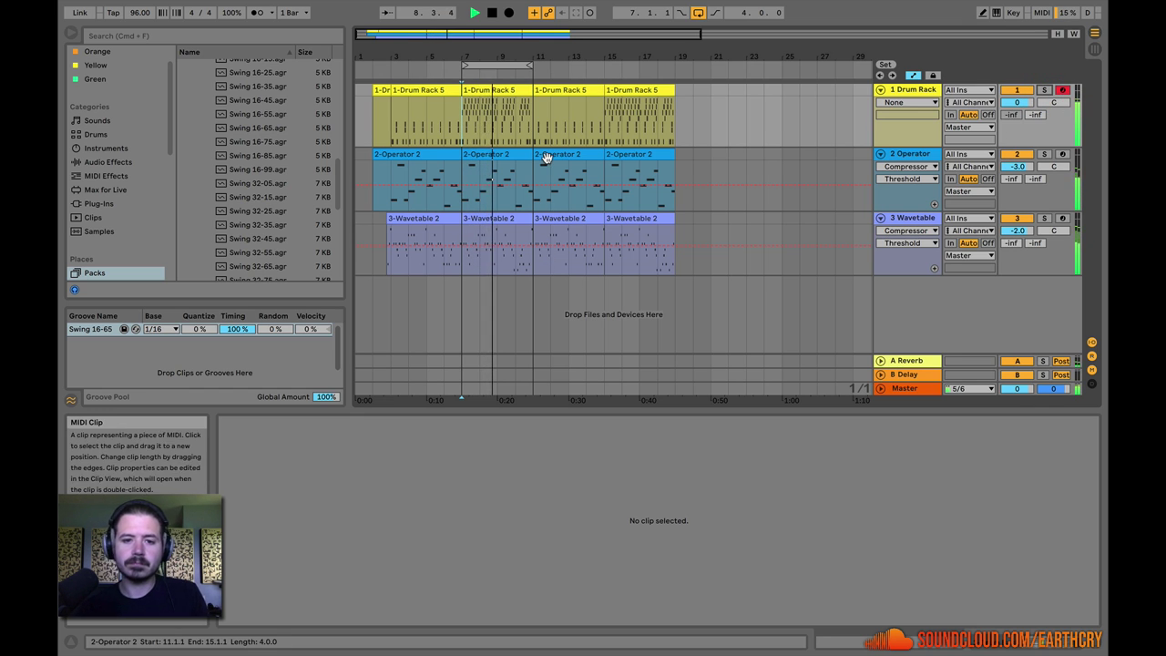
key(space)
Step: Set the Swing 16-65 groove's Timing to 30 % and play the loop to hear the change
drag(255, 334, 256, 346)
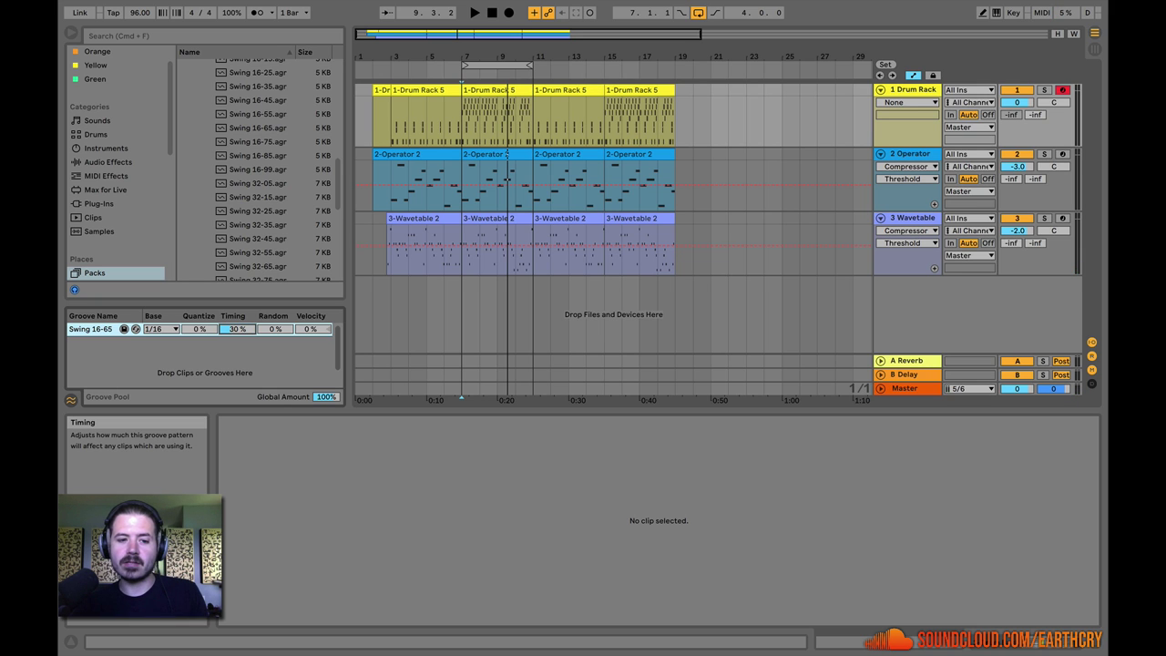
key(space)
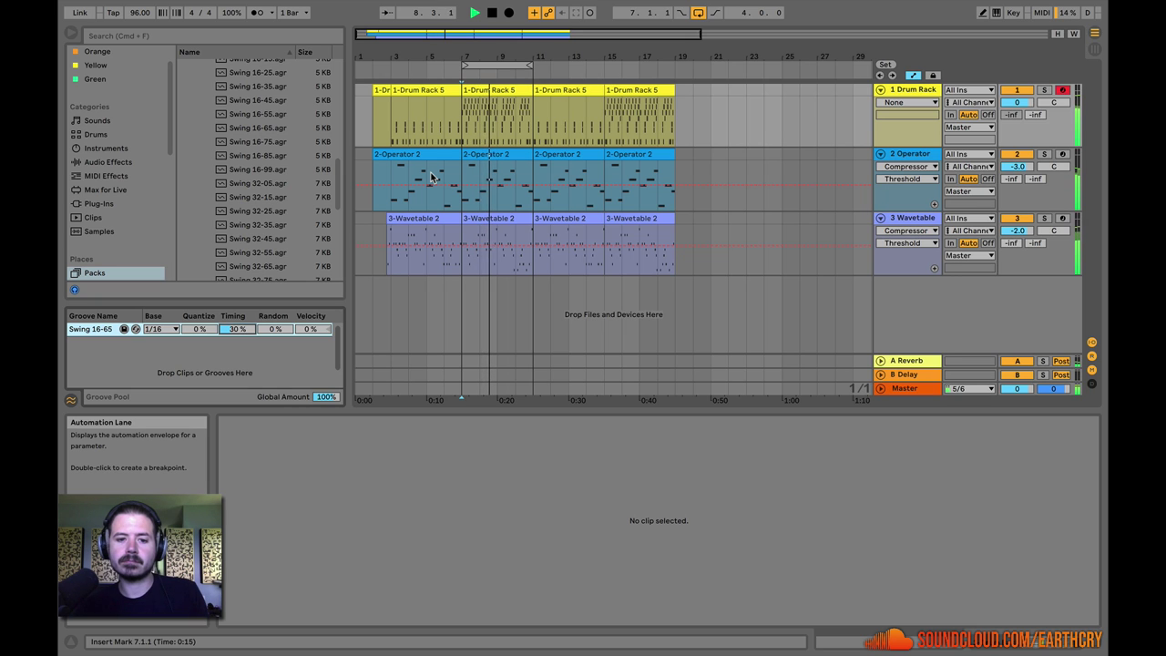
key(space)
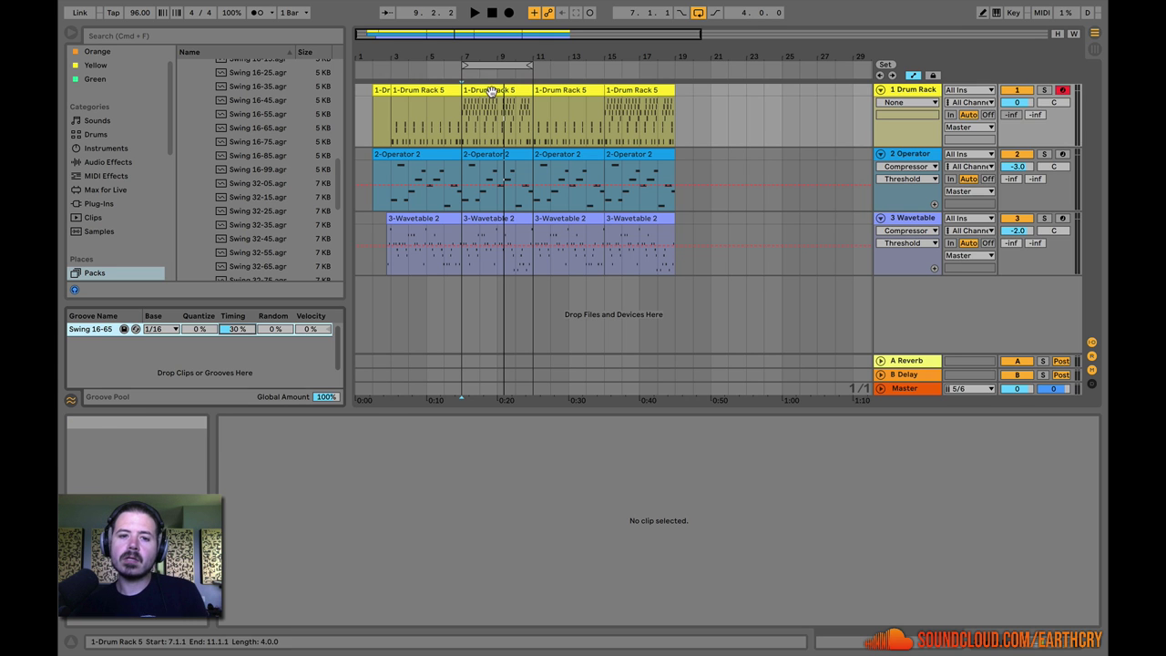
click(489, 90)
click(909, 89)
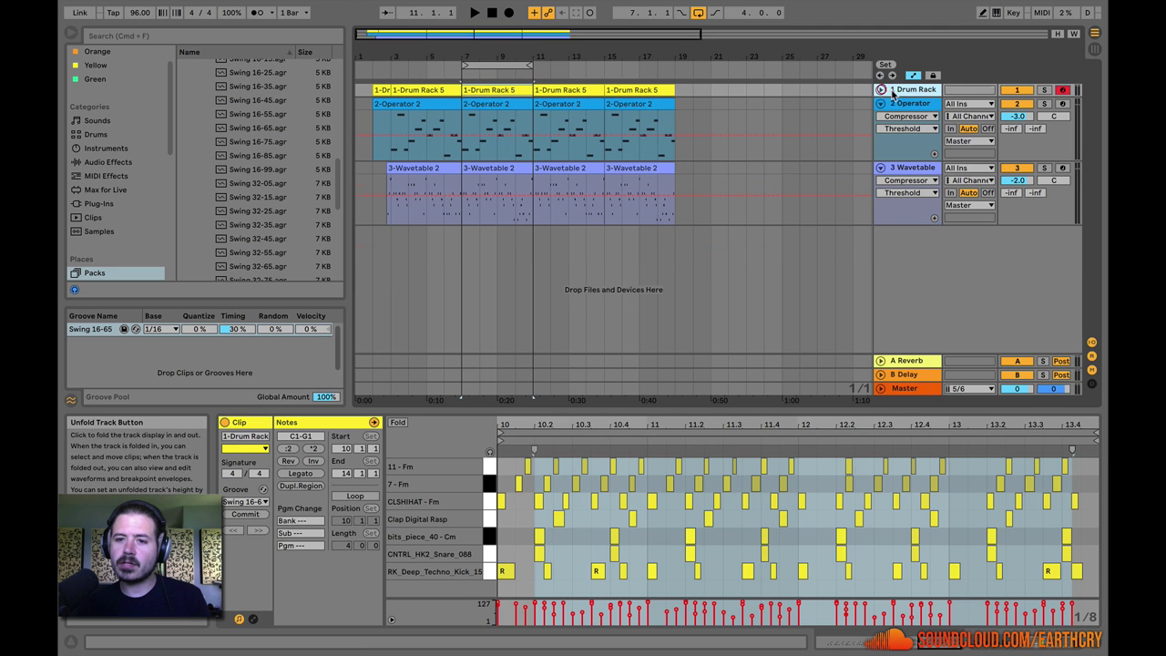
click(897, 87)
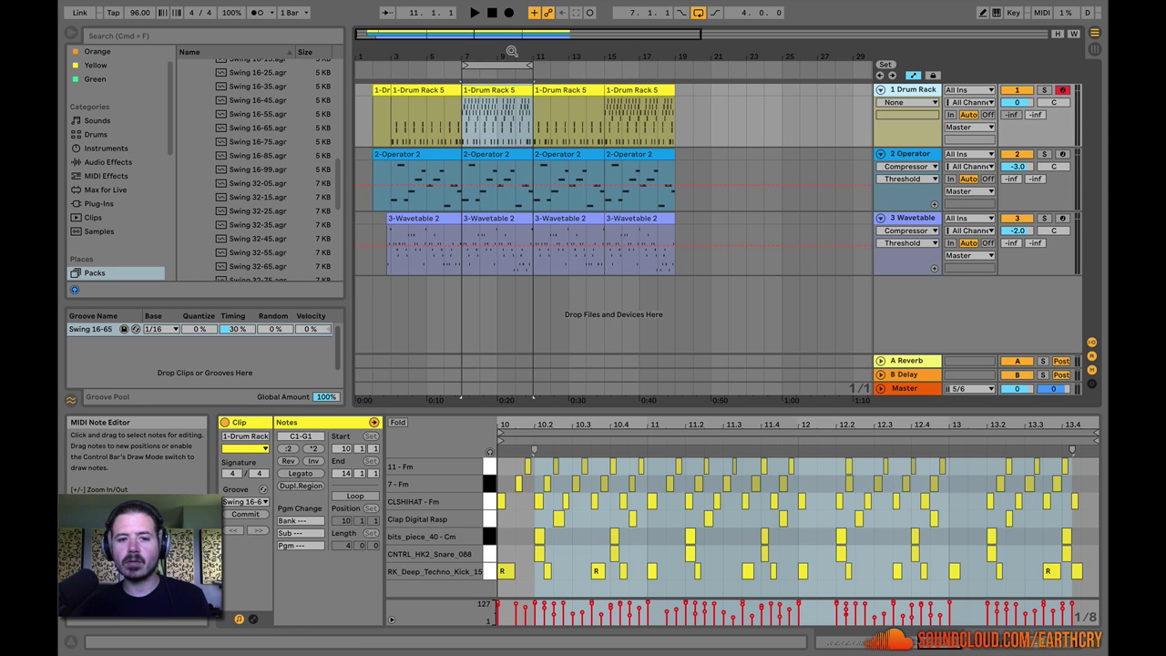
Step: Show the Drum Rack track's devices and inspect the RK_Deep_Techno_Kick and CNTRL_HK2_Snare_088 samples
double_click(906, 86)
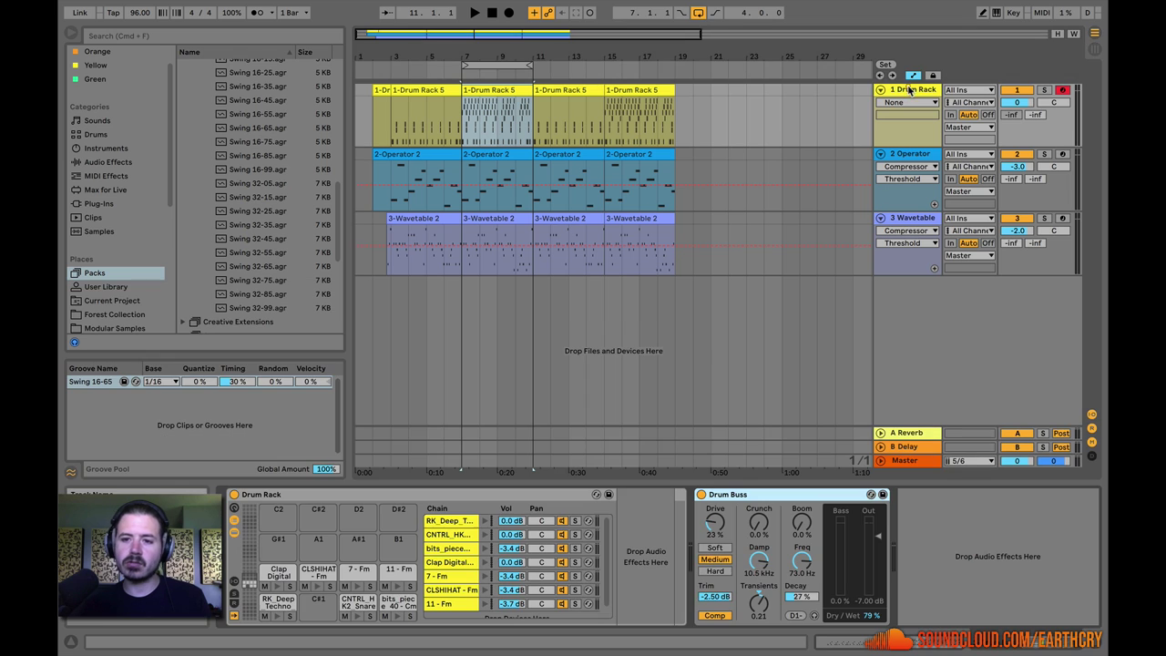
click(270, 605)
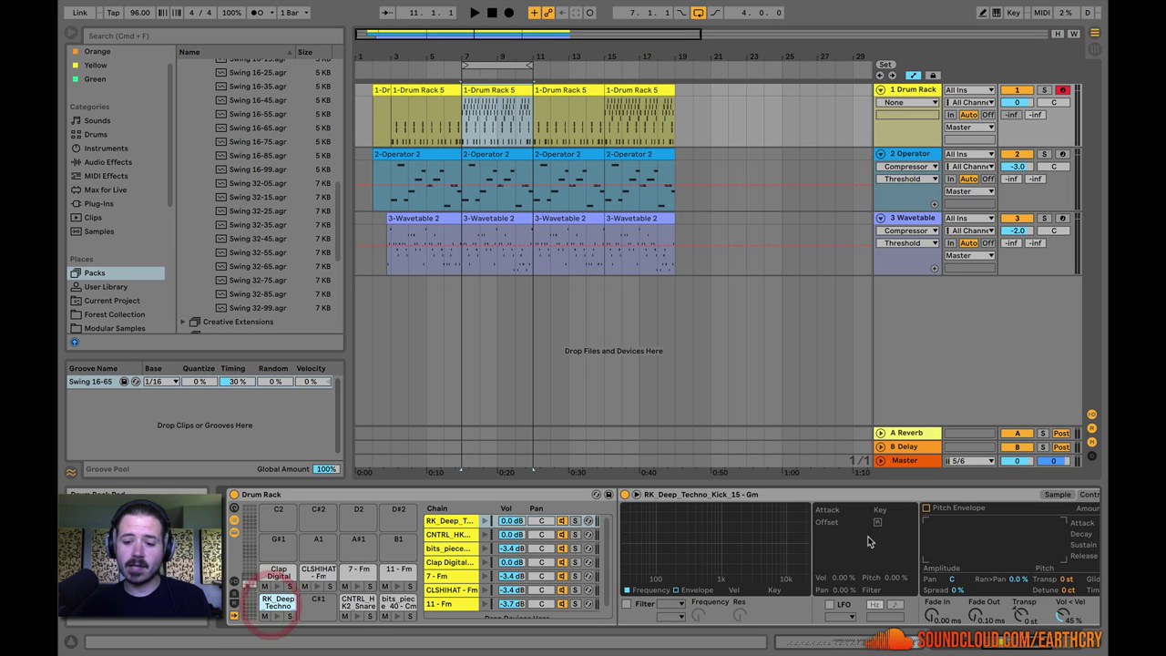
scroll(661, 568, right, 1)
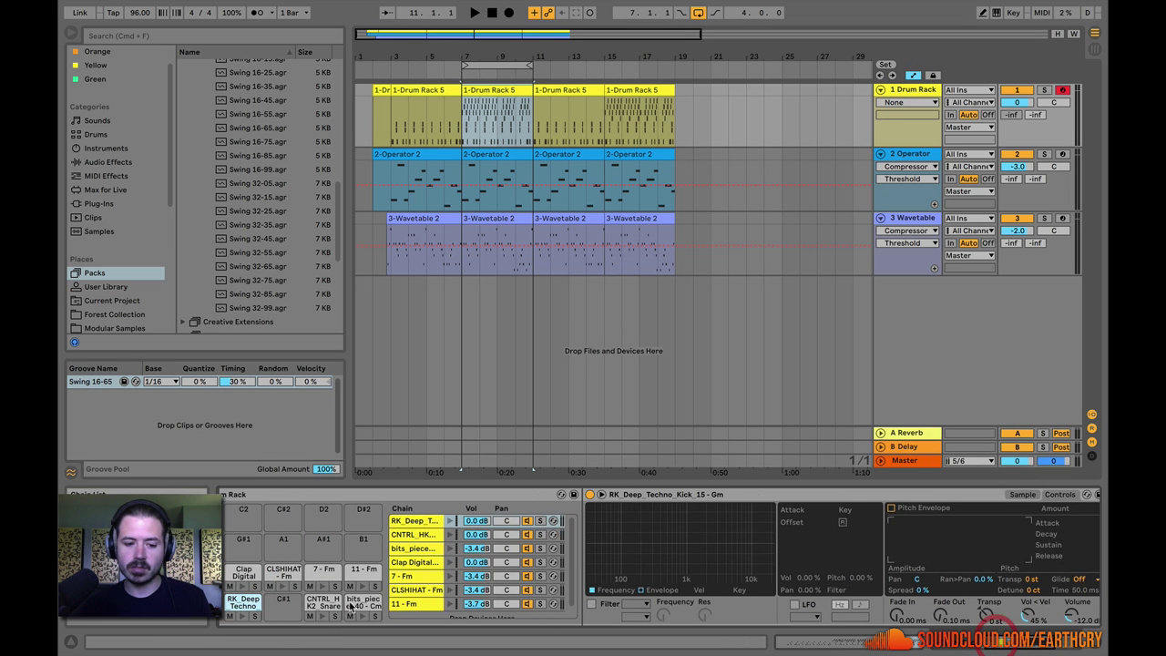
click(321, 603)
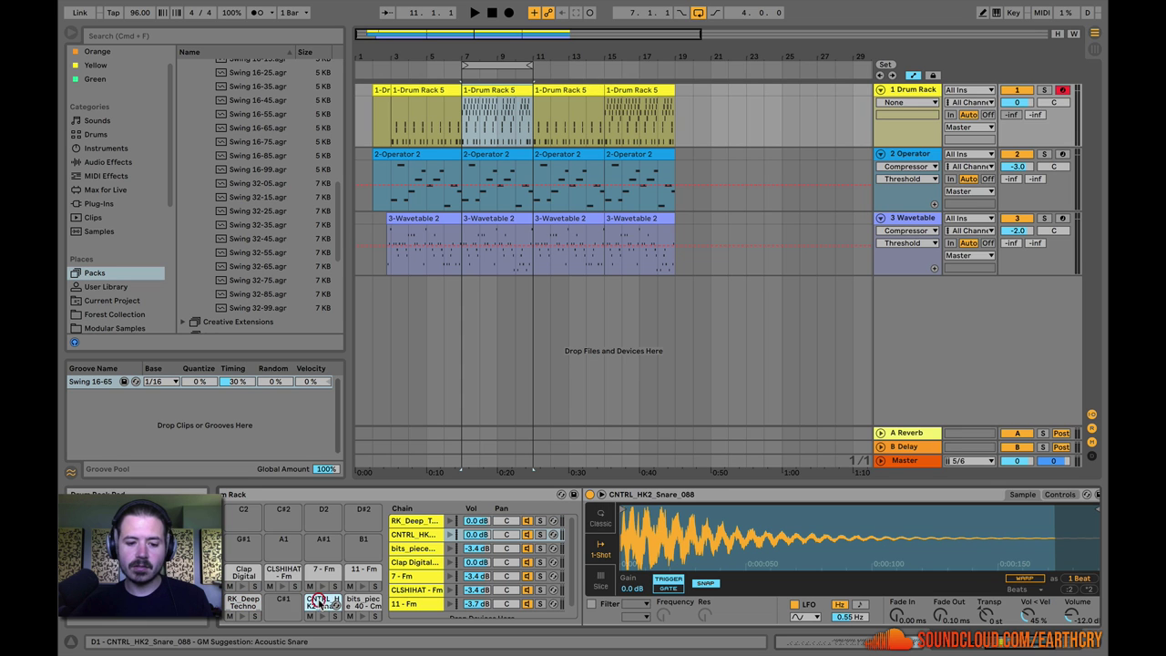
Step: Show the controls of the CNTRL_HK2_Snare_088 sample in the Drum Rack and turn off its LFO
scroll(911, 498, right, 4)
click(911, 497)
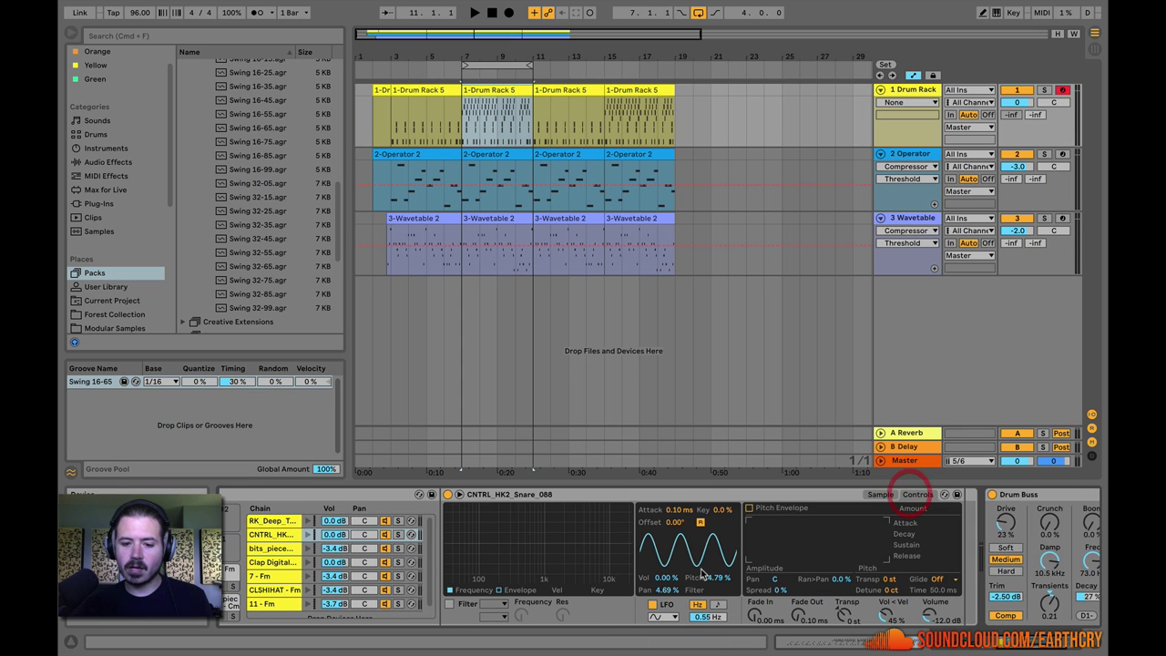
click(652, 604)
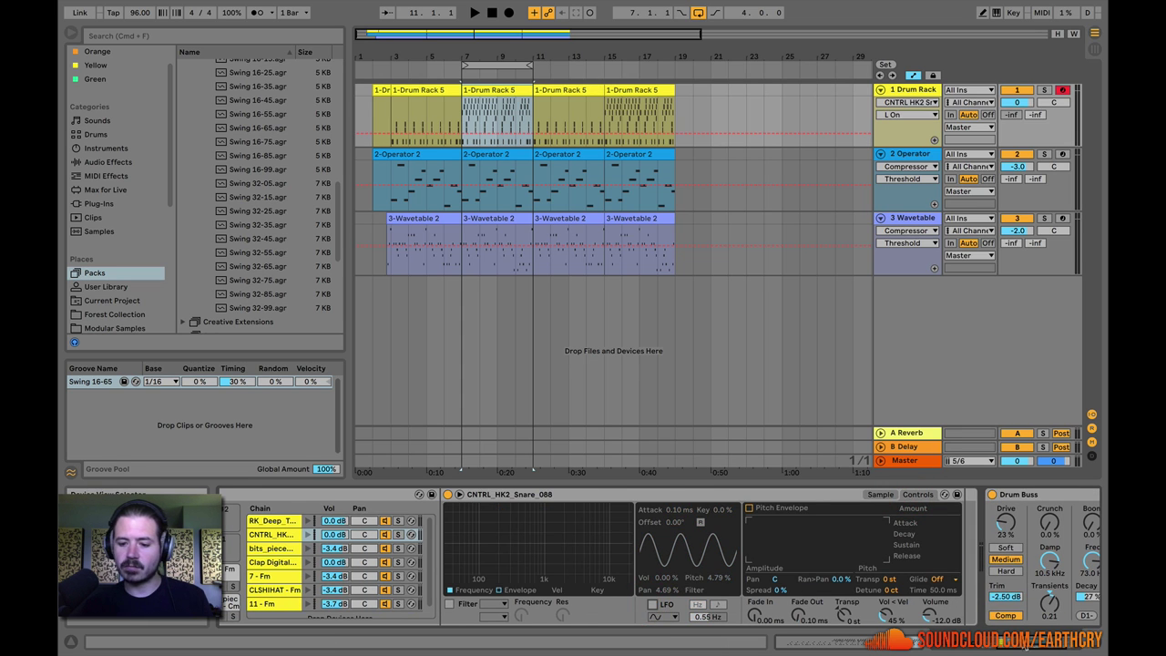
scroll(643, 594, left, 4)
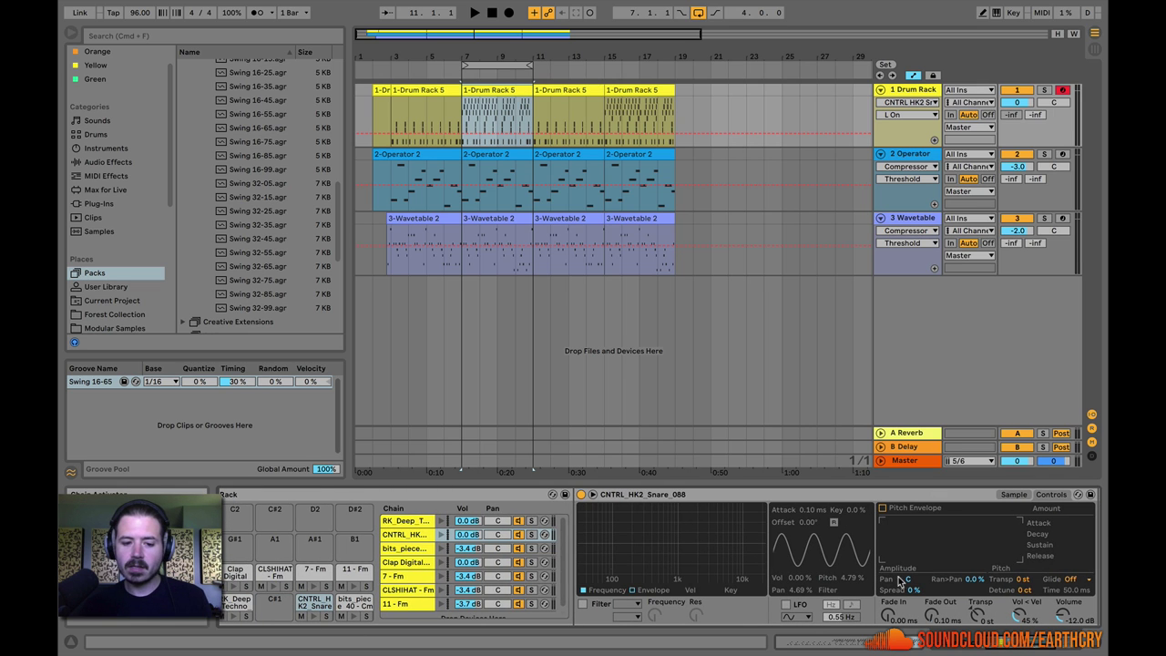
scroll(546, 582, left, 2)
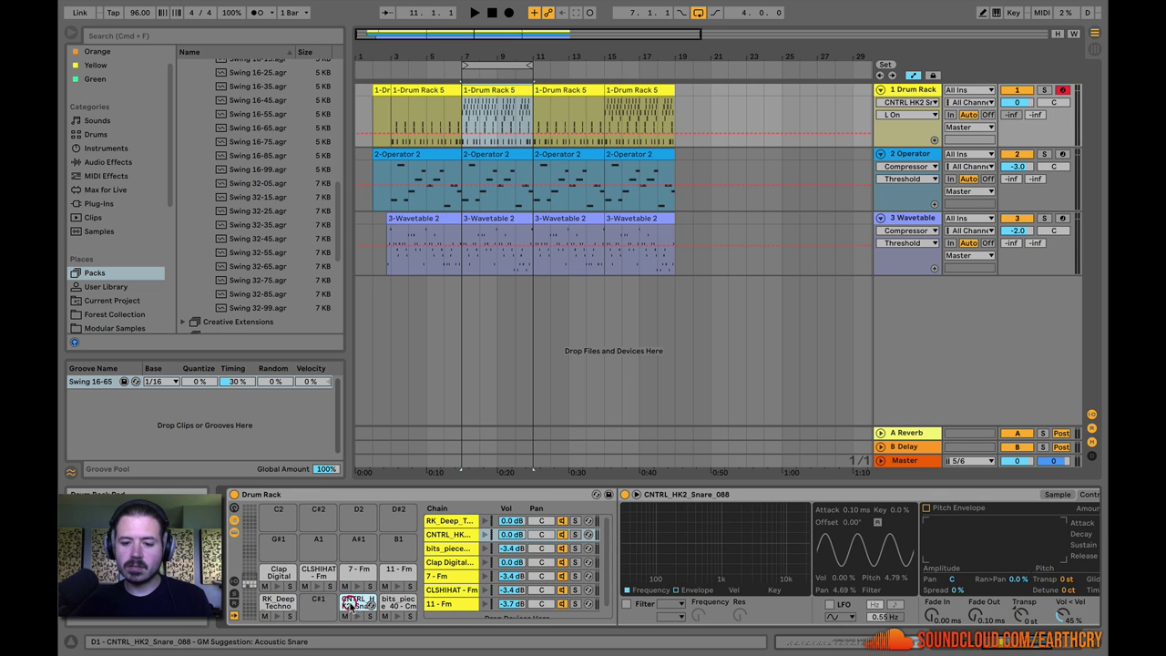
scroll(774, 606, right, 9)
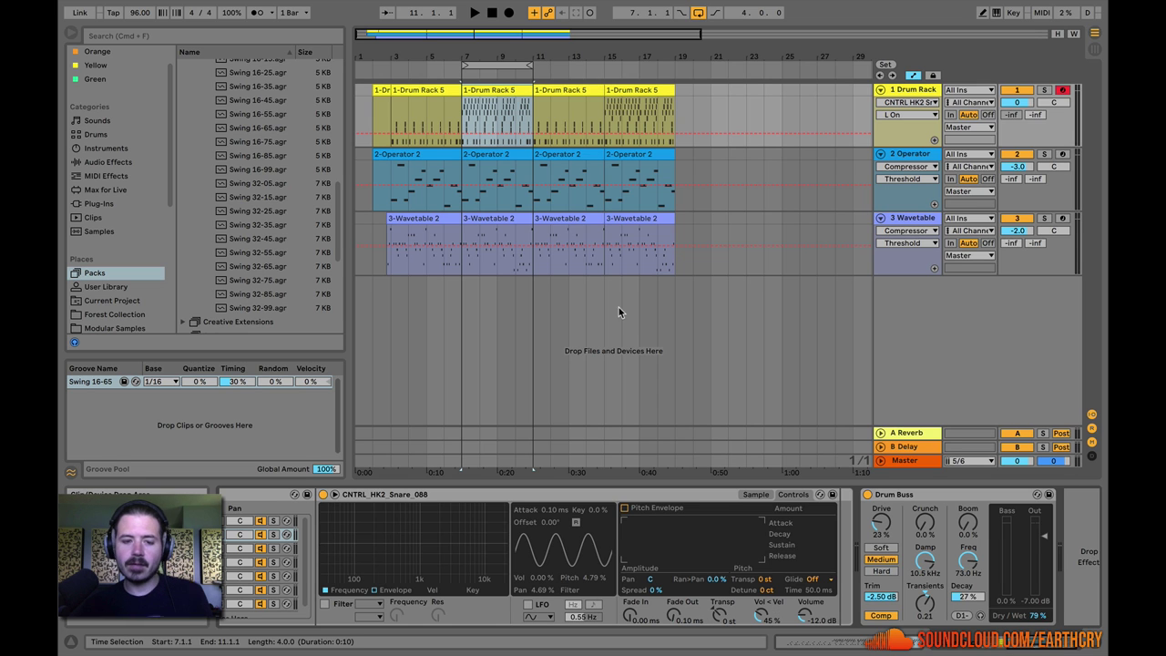
Step: Toggle the automation view and show the snare's Transpose automation on the Drum Rack track
key(super+a)
key(a)
key(a)
key(a)
key(a)
key(a)
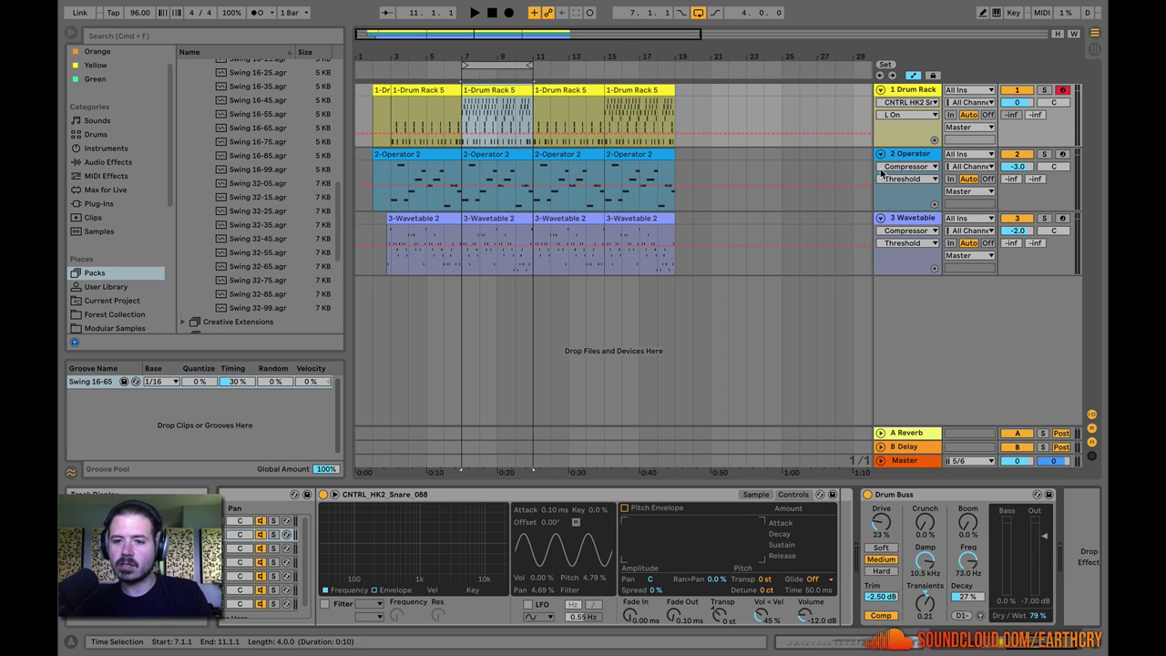
click(726, 615)
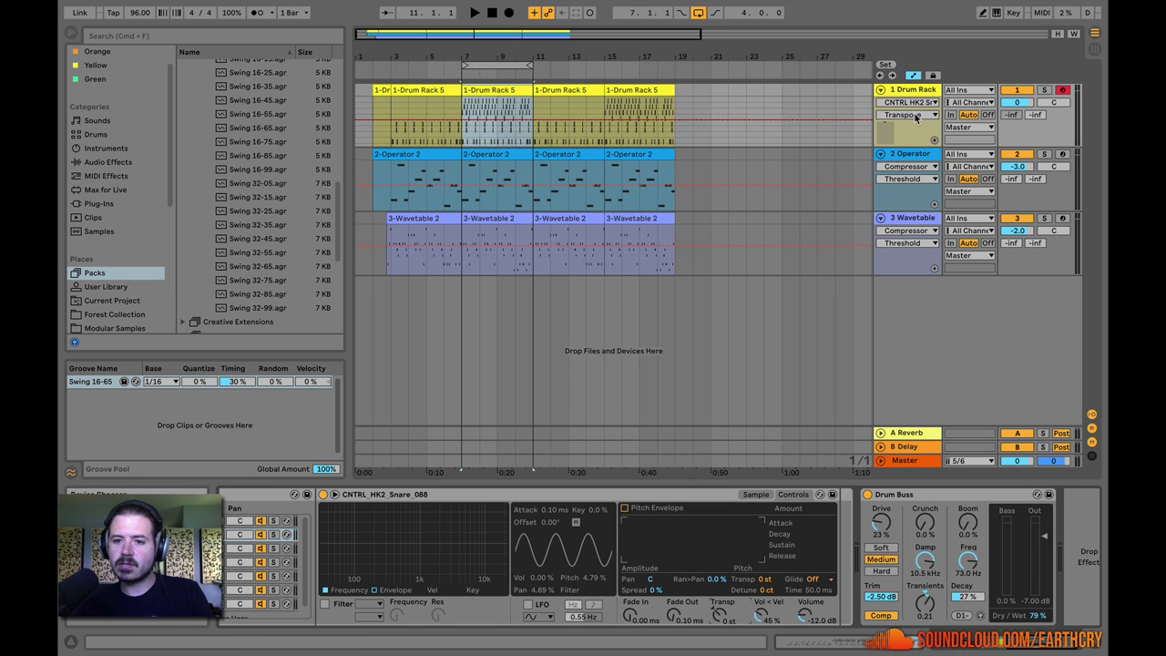
Step: Draw lower and higher Transpose automation steps for the snare on individual beats across bars 7 to 10
drag(455, 41, 432, 41)
key(b)
click(533, 128)
click(598, 114)
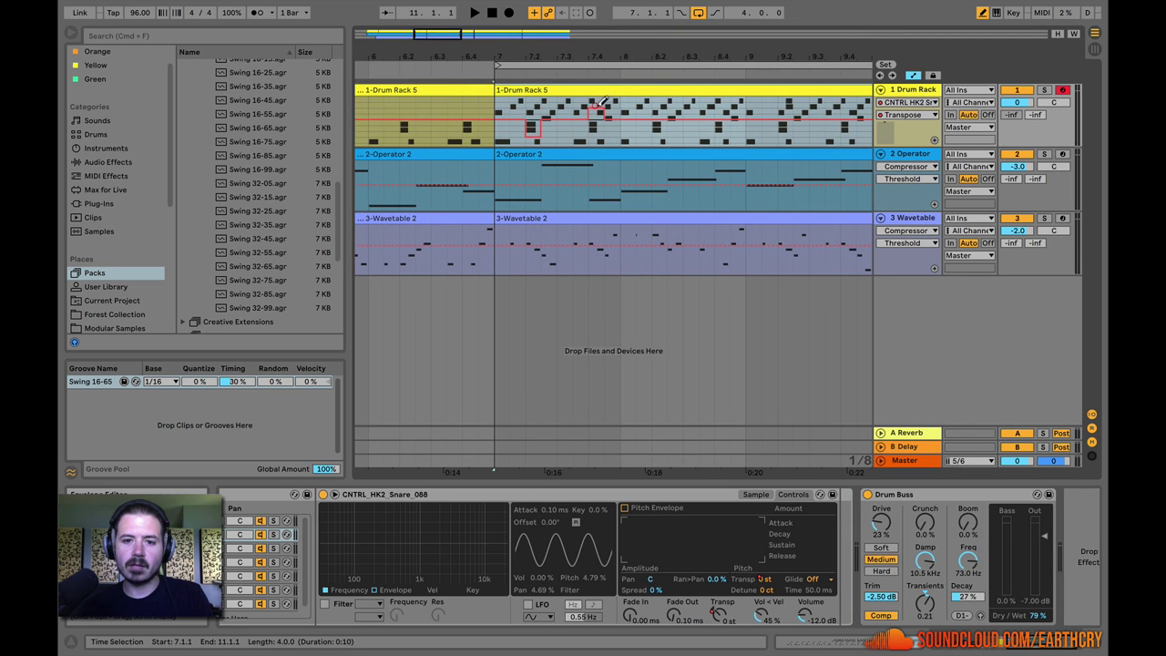
click(658, 126)
click(663, 118)
click(722, 100)
click(788, 134)
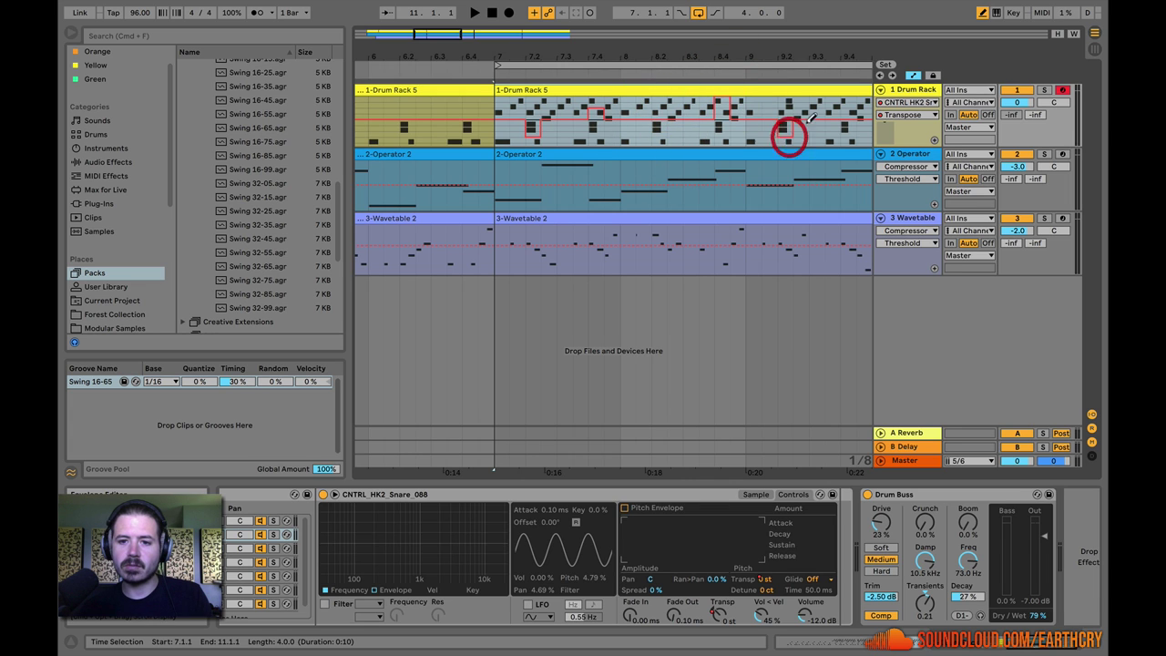
scroll(811, 117, right, 3)
click(790, 109)
click(851, 125)
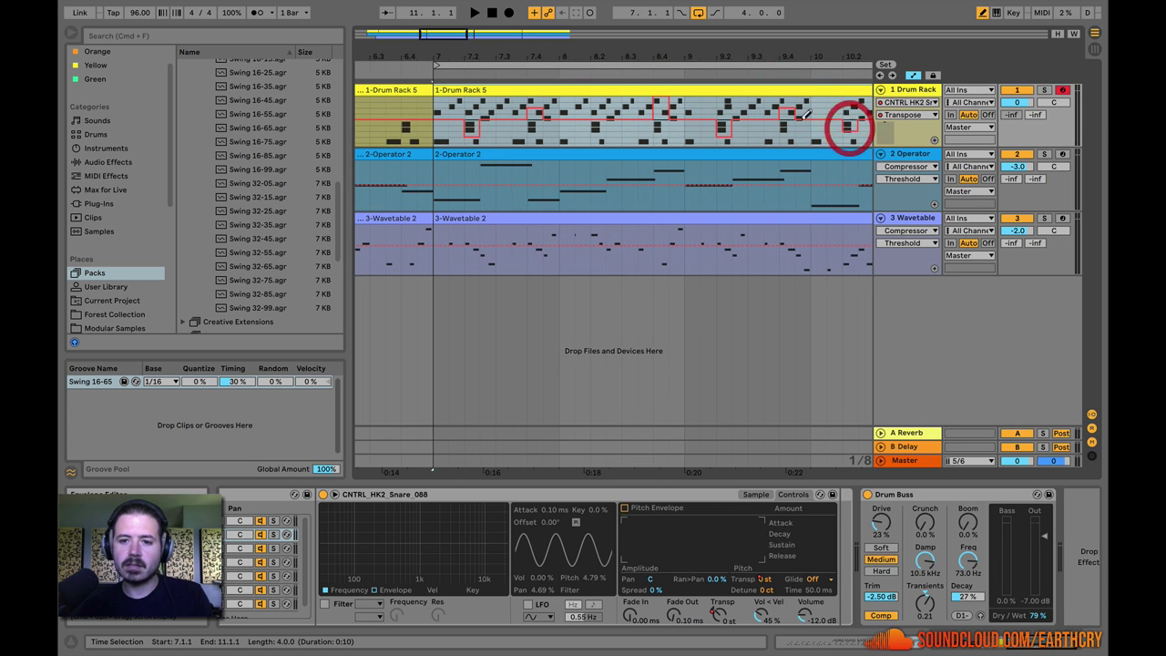
Step: Play the loop from bar 7 to hear the snare's pitch automation
click(450, 64)
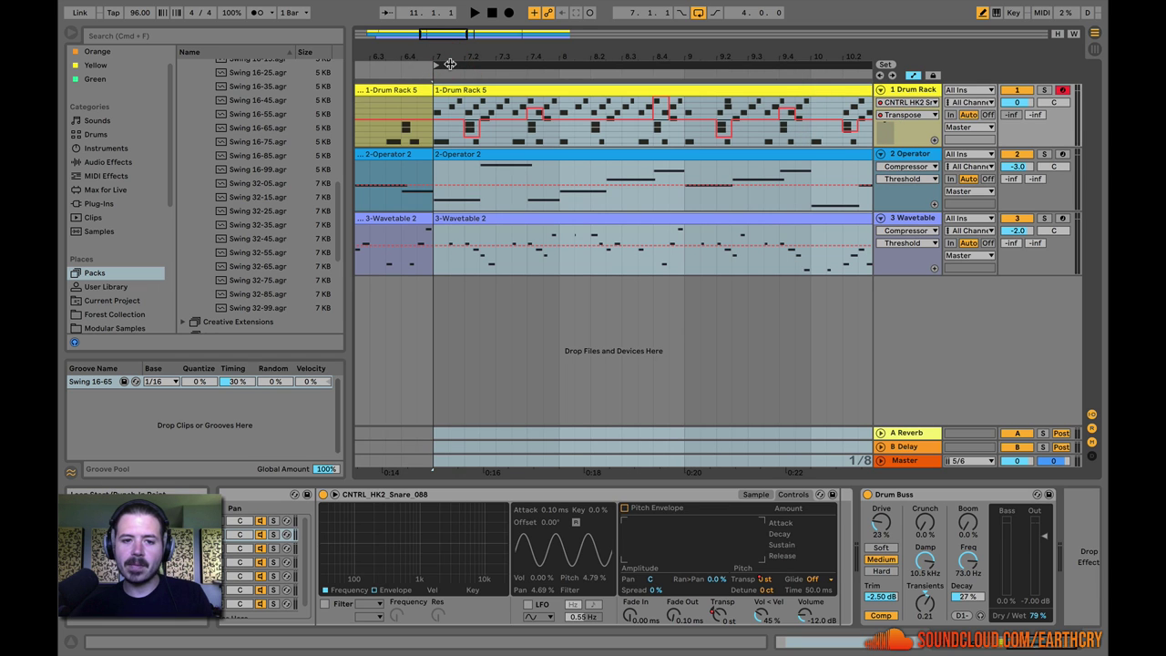
click(475, 15)
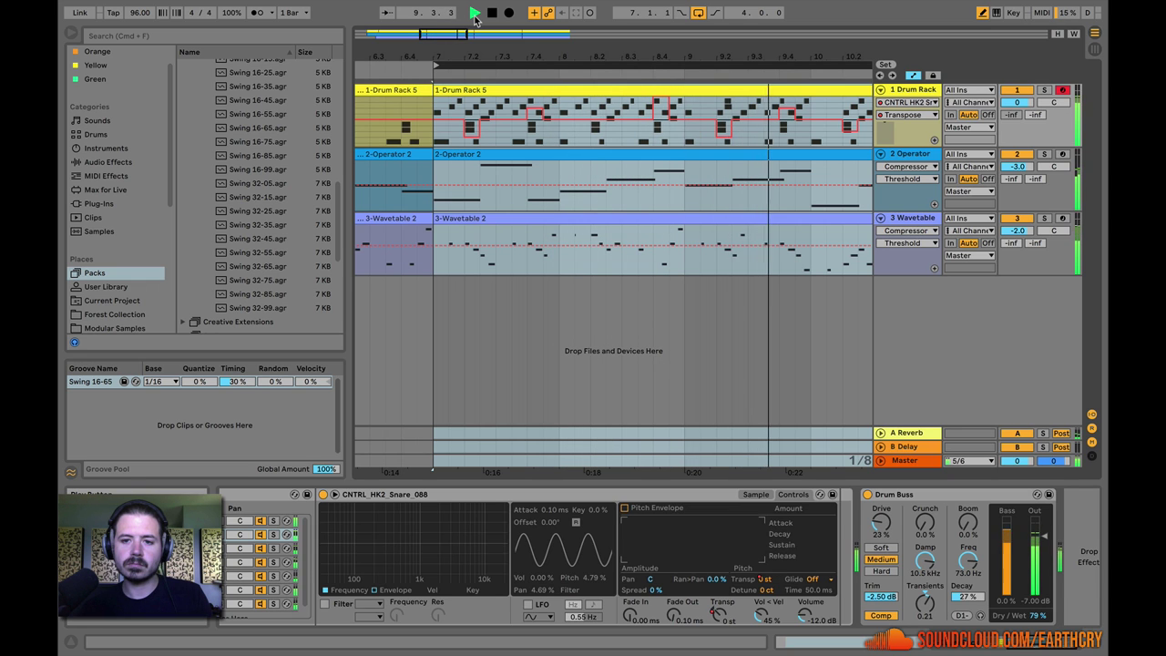
key(space)
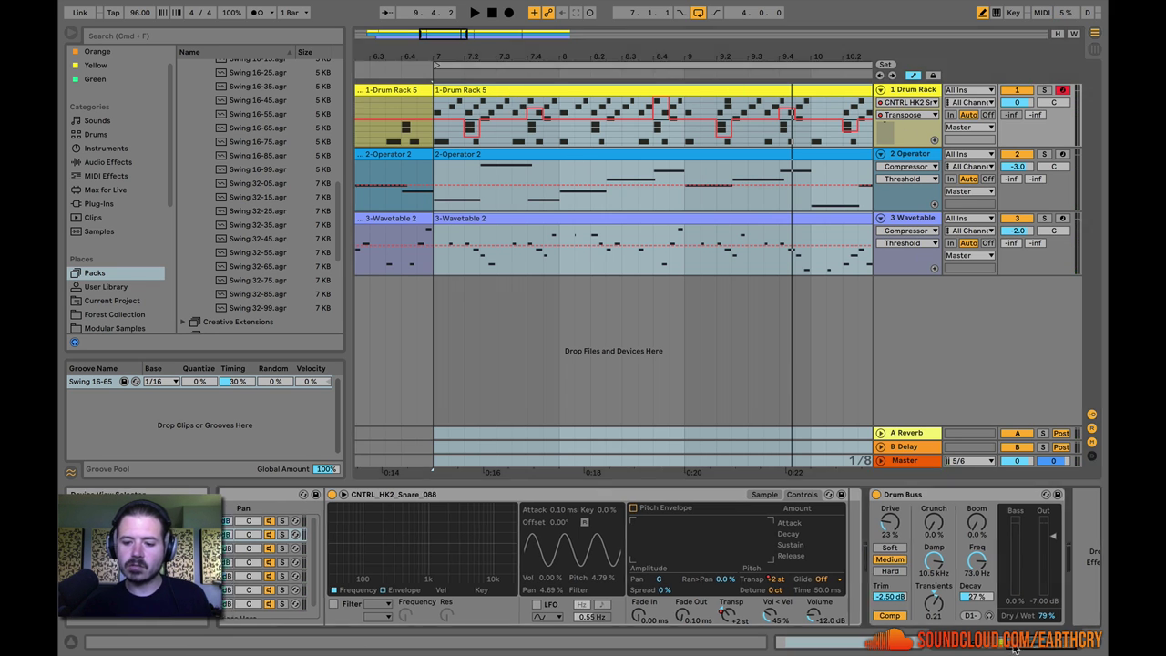
Step: Draw a descending Transpose automation ramp for the CLSHIHAT - Fm sample from bar 7 into the second half of bar 8, and play it back
scroll(362, 576, left, 5)
click(318, 572)
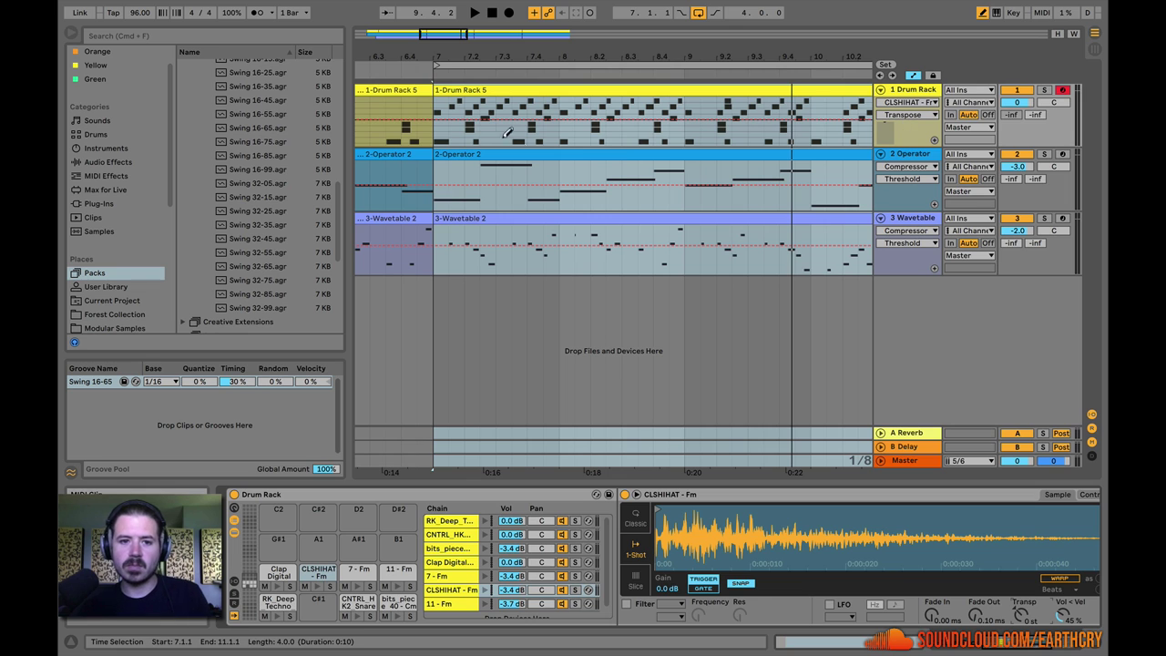
key(b)
click(459, 124)
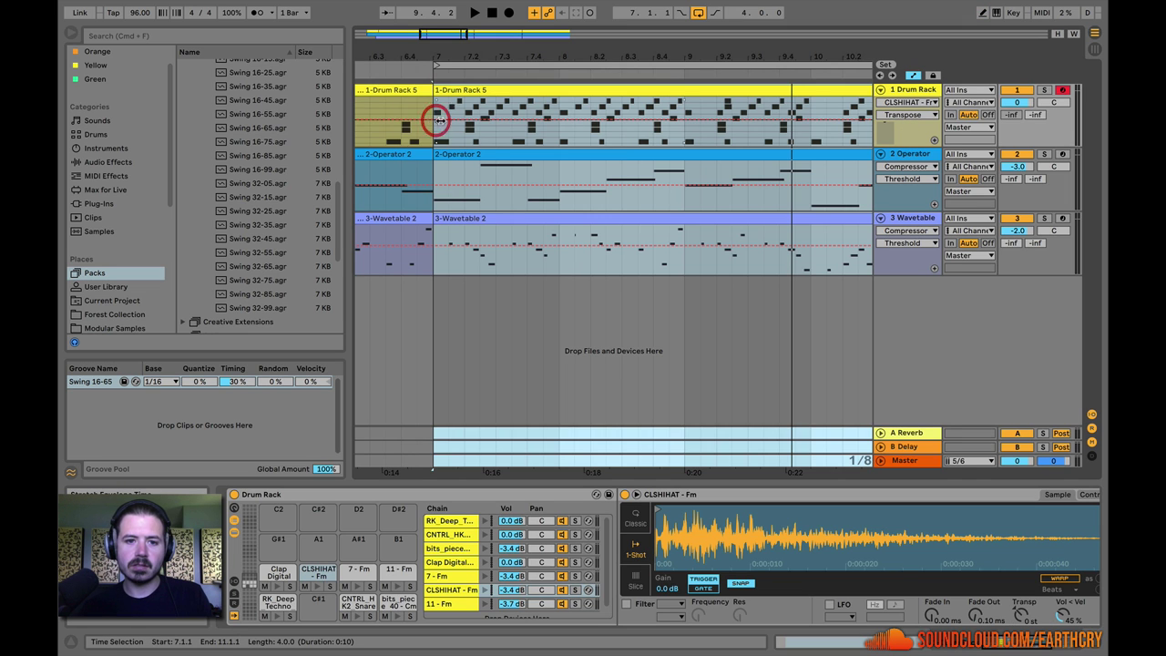
drag(459, 124, 651, 218)
click(435, 150)
key(space)
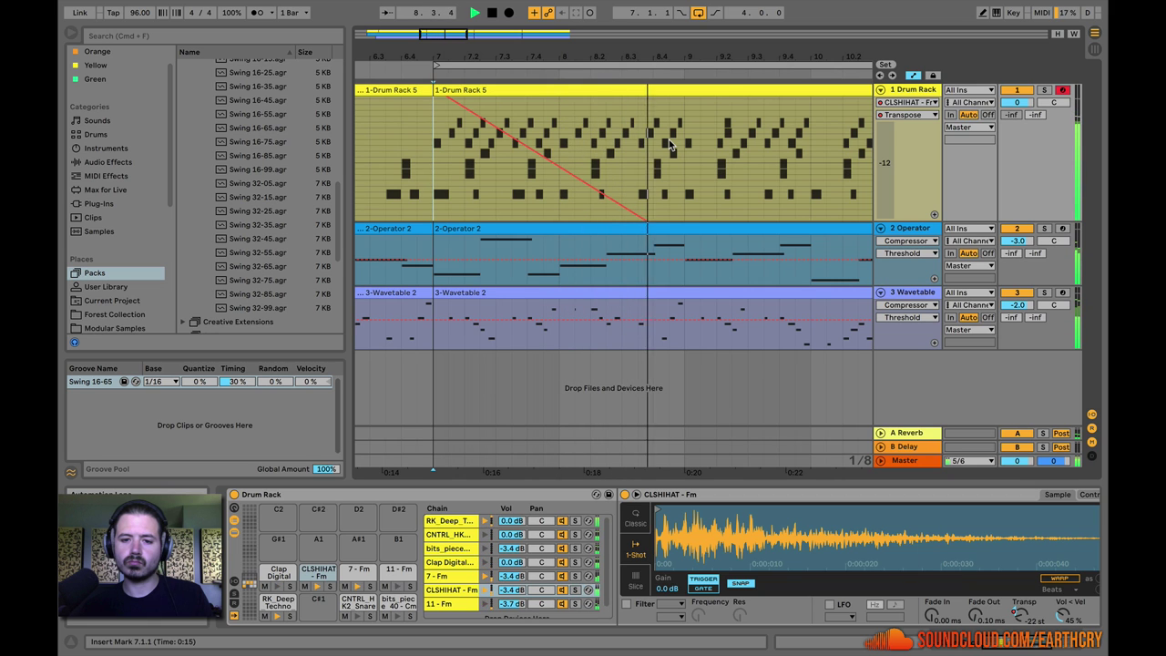
key(space)
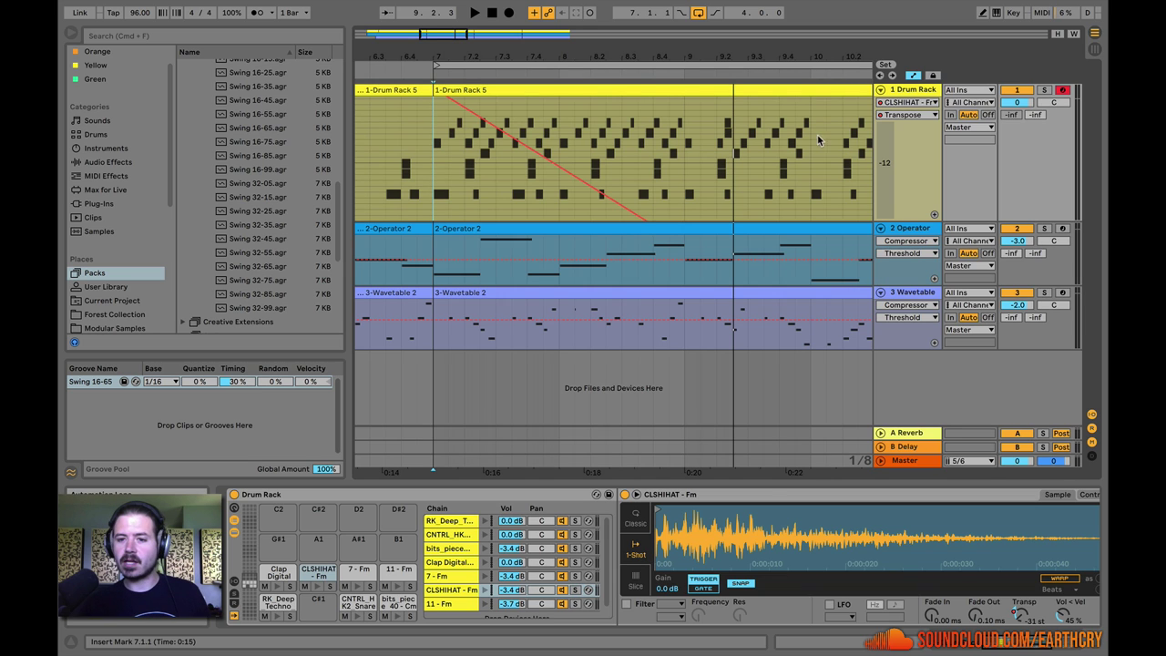
Step: Select the 7 - Fm pad and show its Fade In automation on the Drum Rack track
click(376, 569)
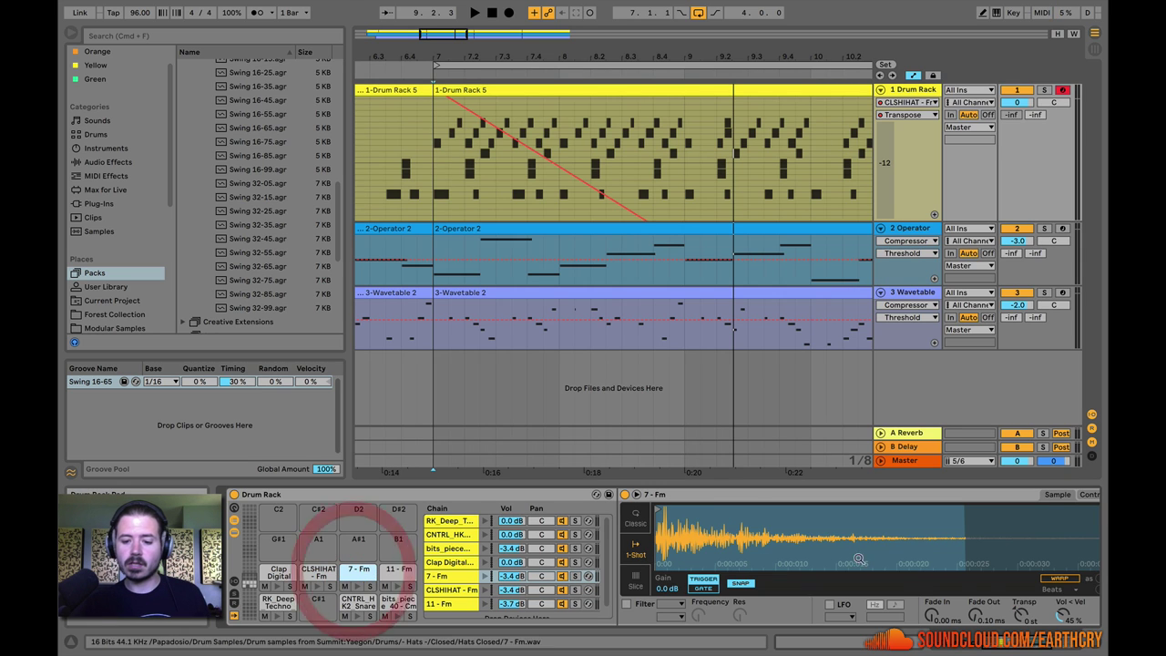
click(558, 211)
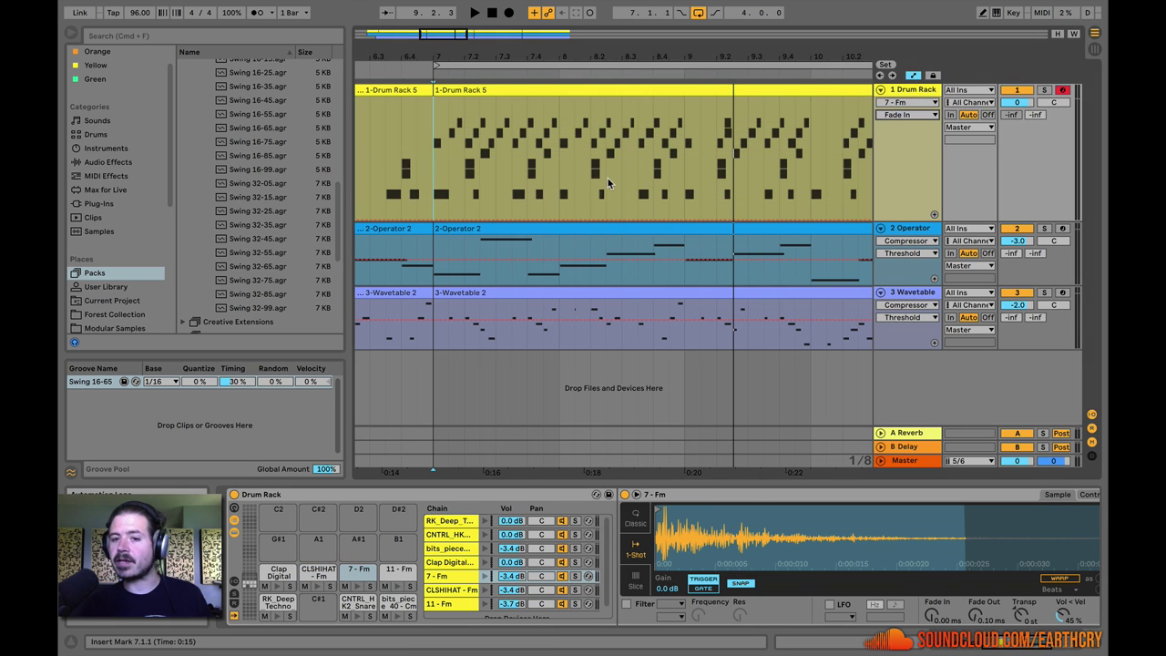
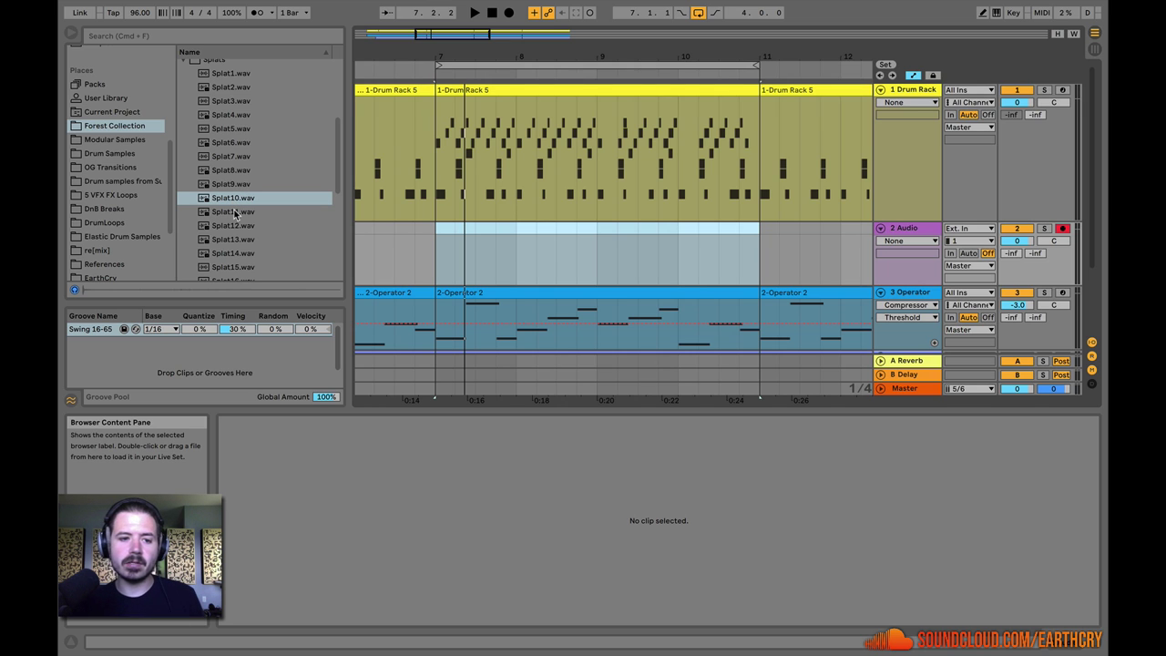
Step: Audition the Splat samples from the Forest Collection, including Splat6, Splat7, Splat8, Splat9, Splat11, Splat12 and Splat13
click(234, 211)
click(232, 169)
click(231, 183)
click(232, 156)
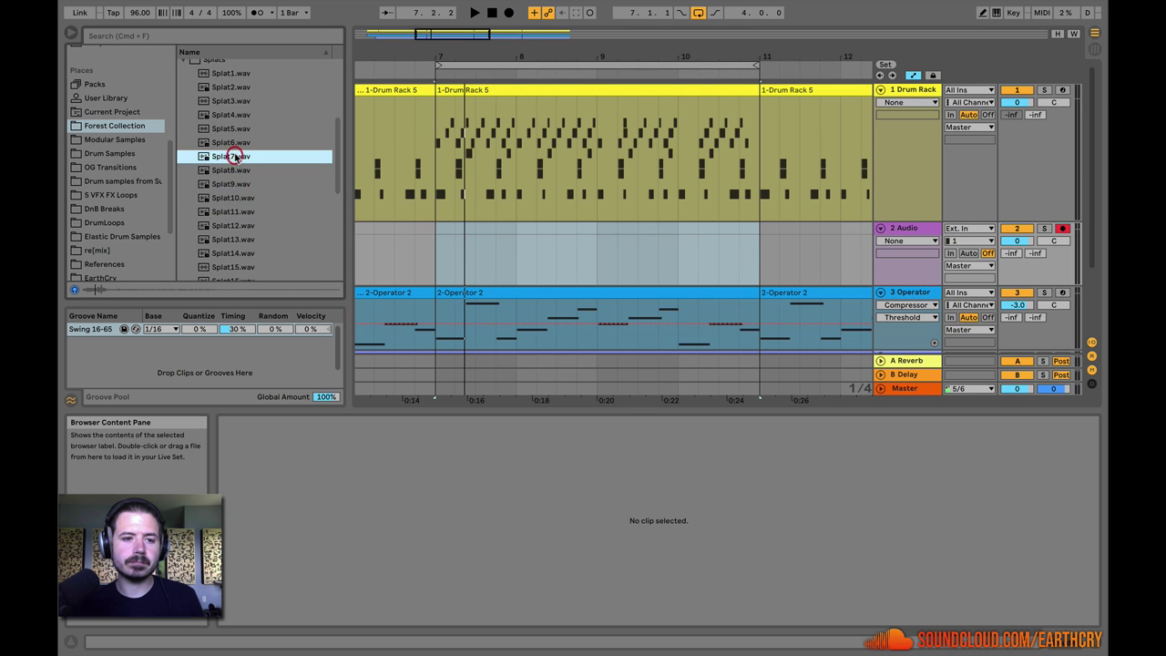
click(233, 142)
click(233, 212)
click(233, 225)
click(224, 239)
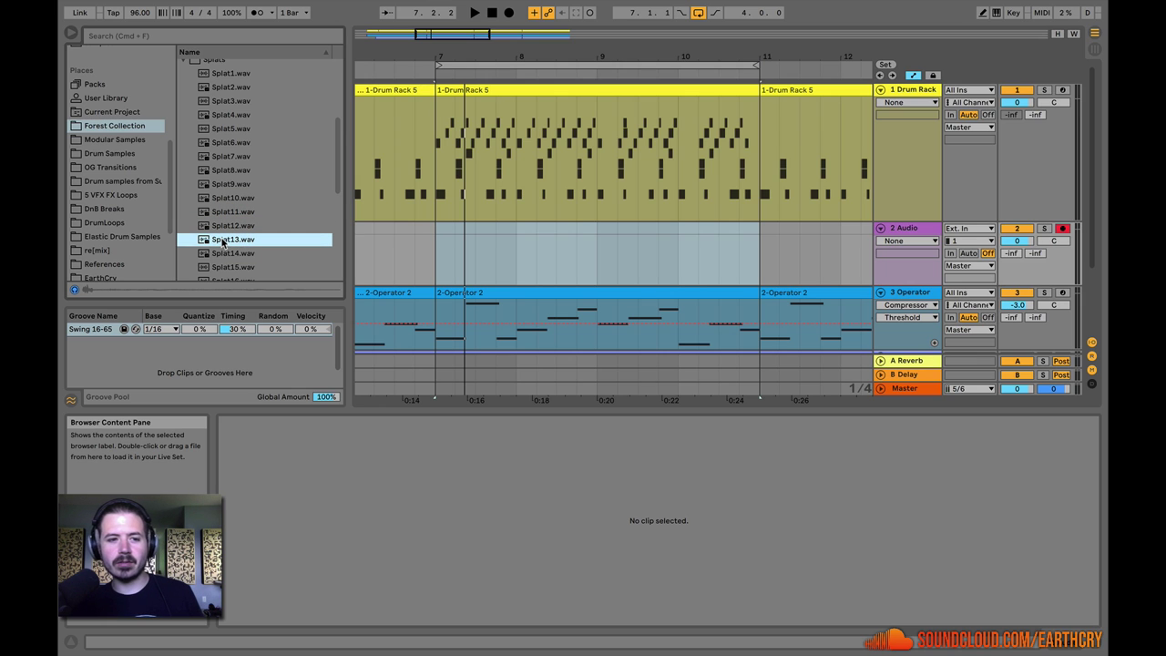
scroll(223, 239, up, 1)
scroll(227, 242, down, 2)
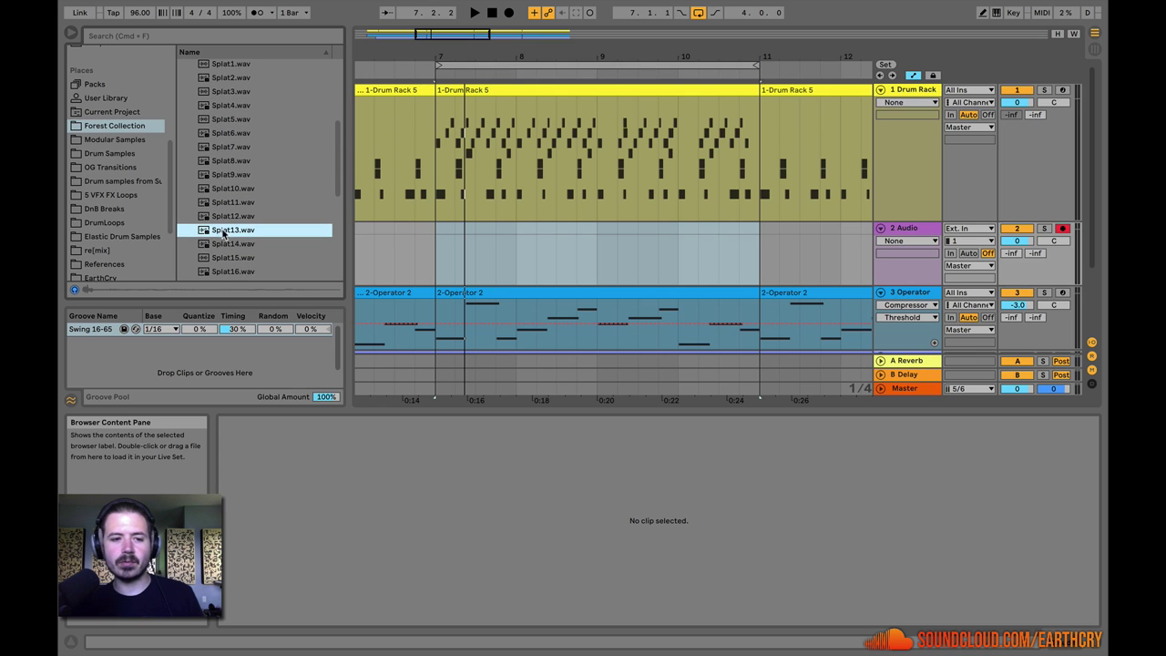
scroll(223, 234, up, 1)
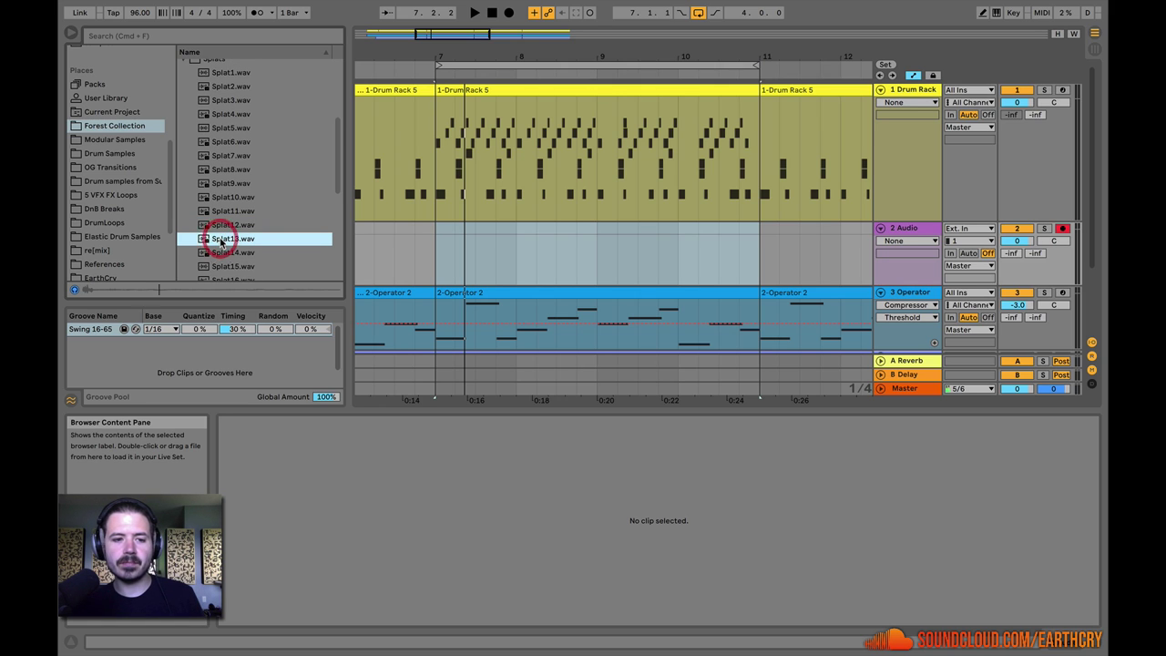
Step: Place Splat13.wav on the audio track at 7.2 and a copy at 7.4, trimmed to end at bar 8
drag(218, 241, 462, 237)
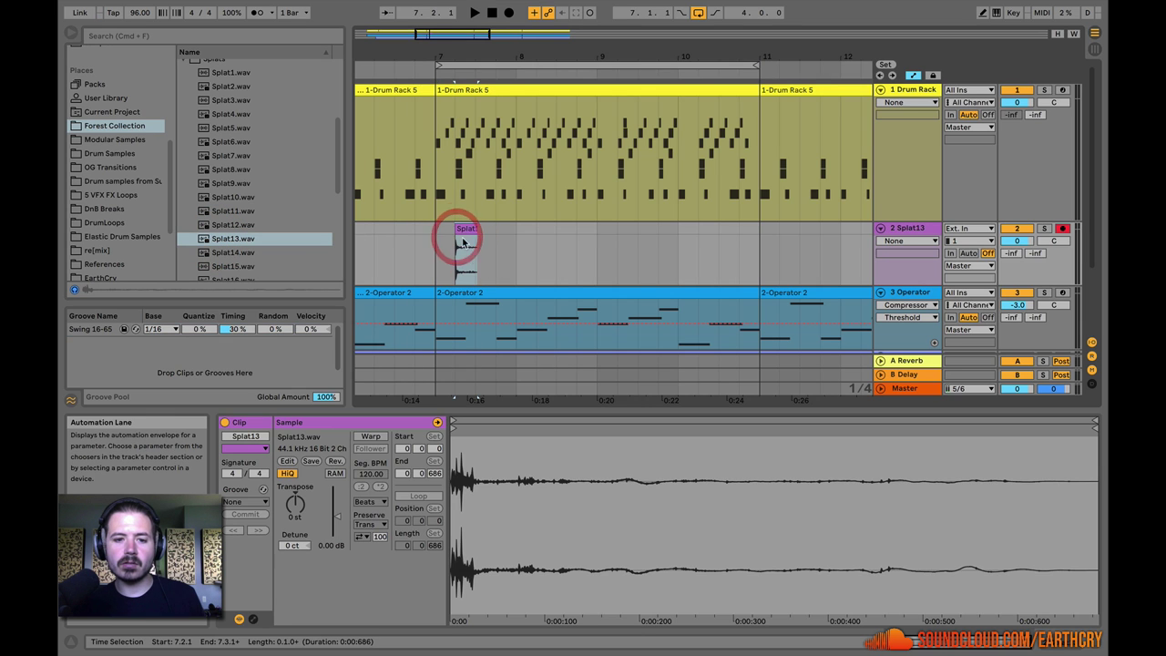
click(439, 262)
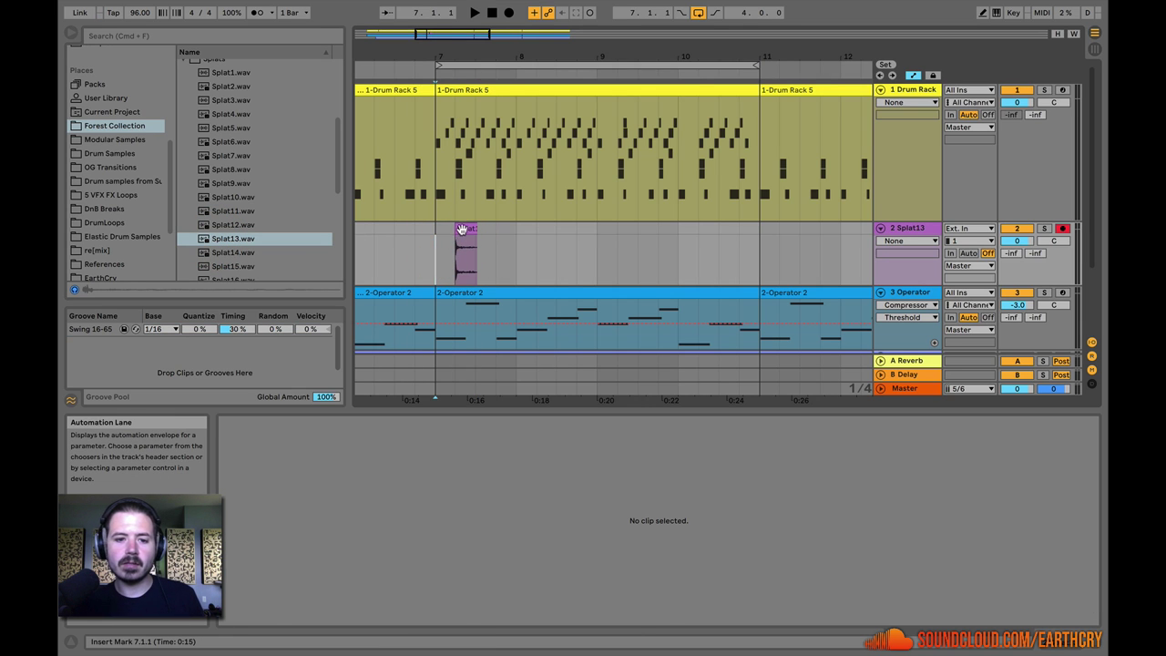
click(462, 229)
click(499, 231)
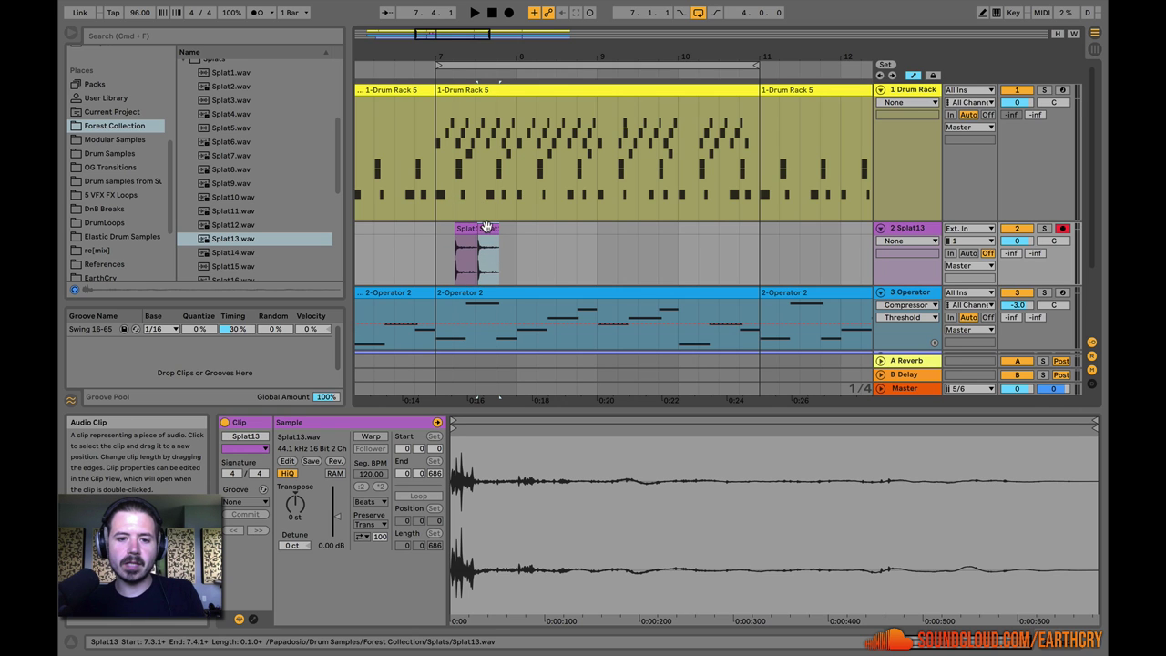
key(super+v)
drag(434, 251, 516, 228)
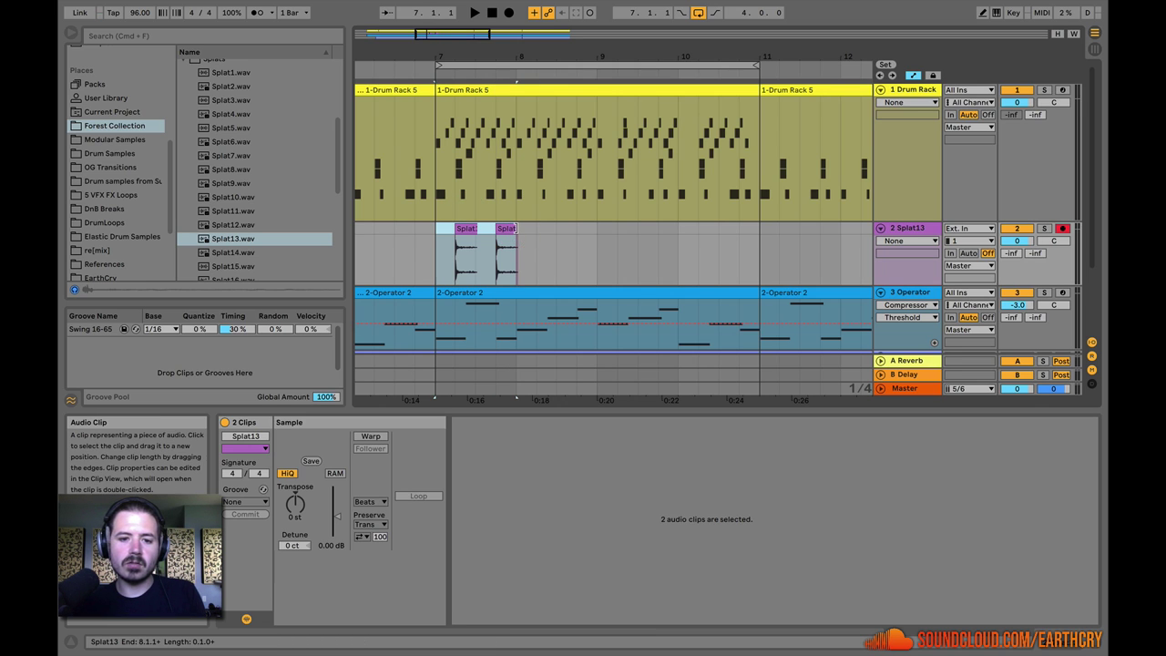
click(507, 238)
Step: Duplicate the bar 7 pair of Splat13 clips three times to fill bars 8 to 10
drag(438, 250, 509, 225)
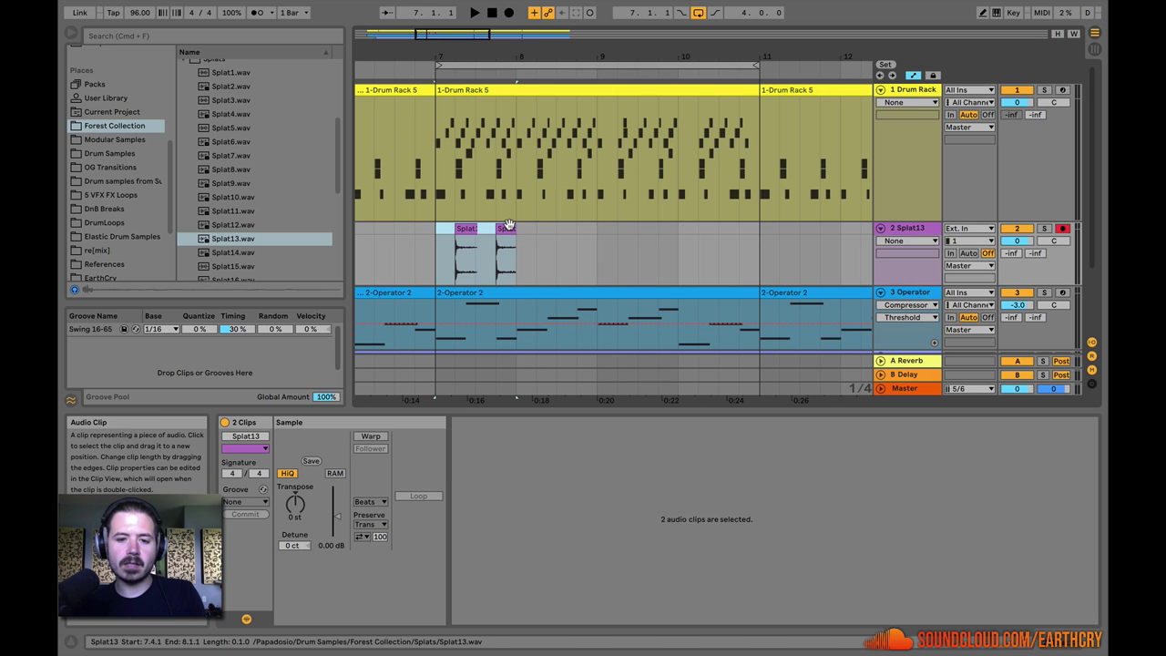
key(super+d)
key(super+d)
key(super+d)
Step: Mute the Operator track and play from bar 7 to hear the Splat13 clips with the drums
click(437, 253)
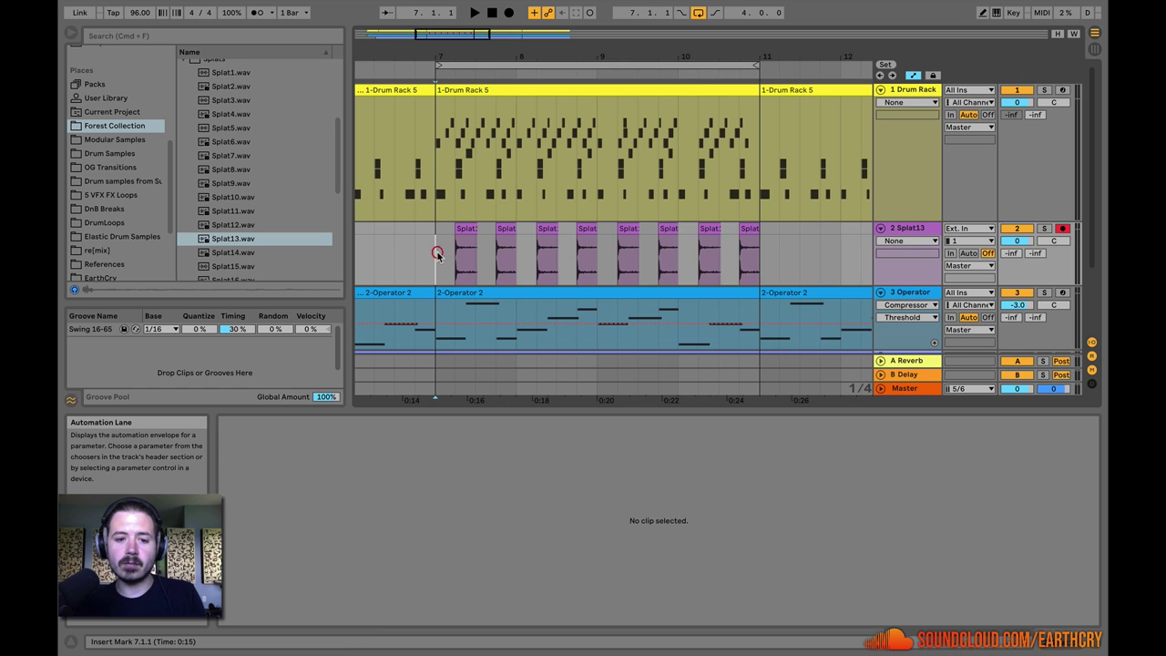
key(space)
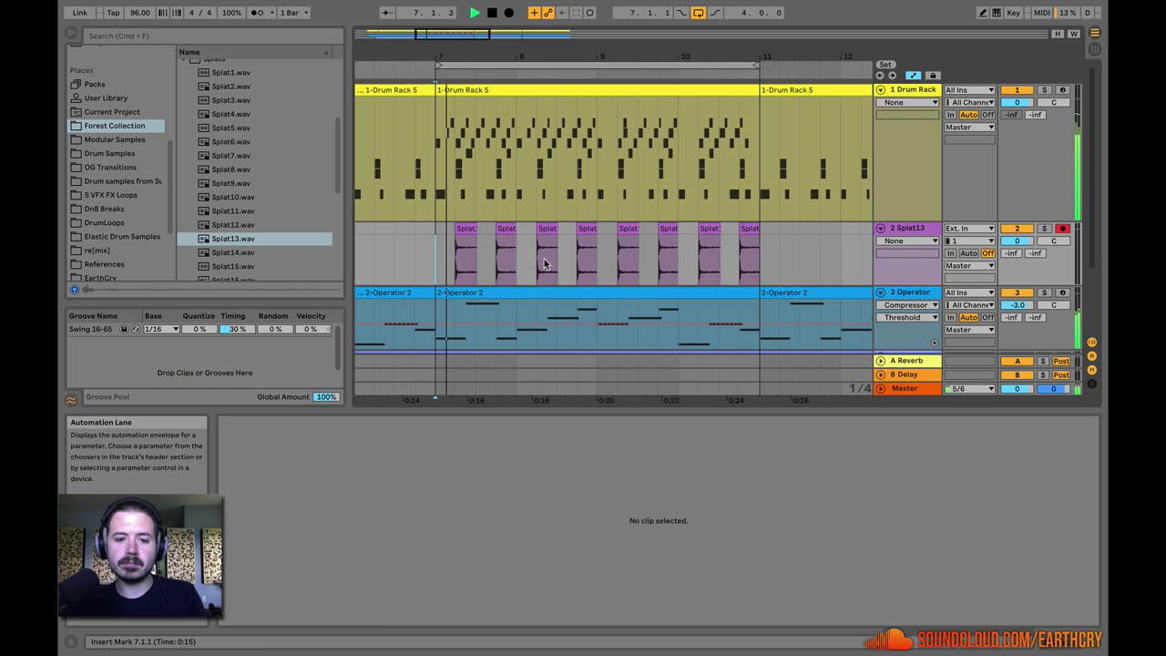
click(1016, 292)
drag(1017, 304, 1016, 314)
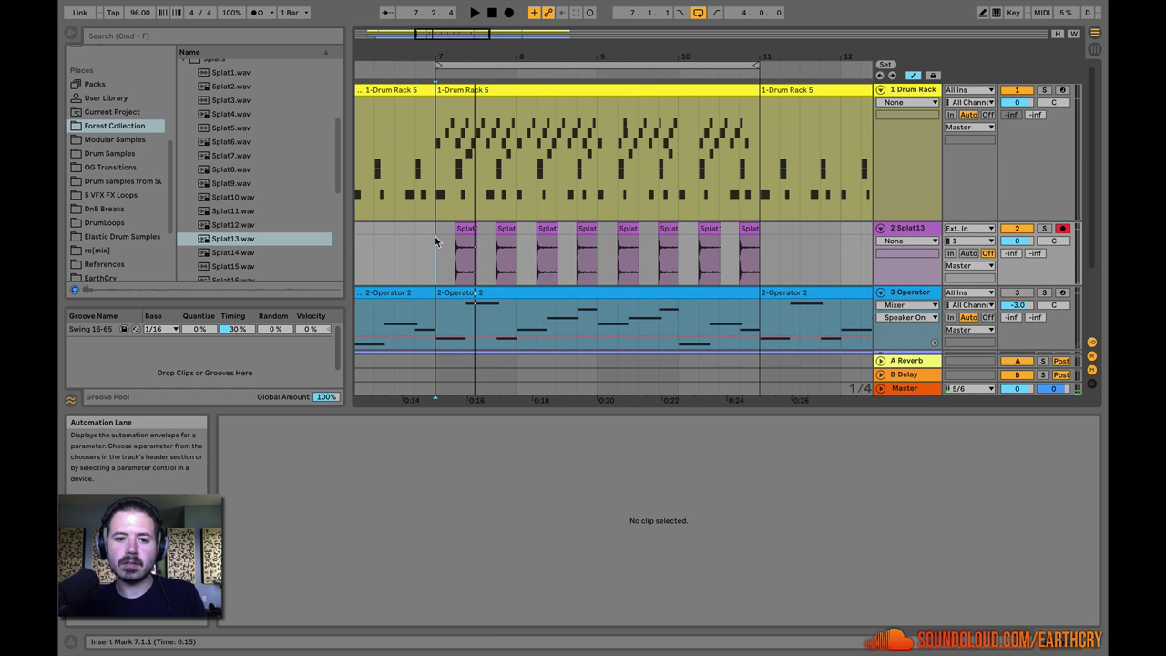
click(435, 241)
key(space)
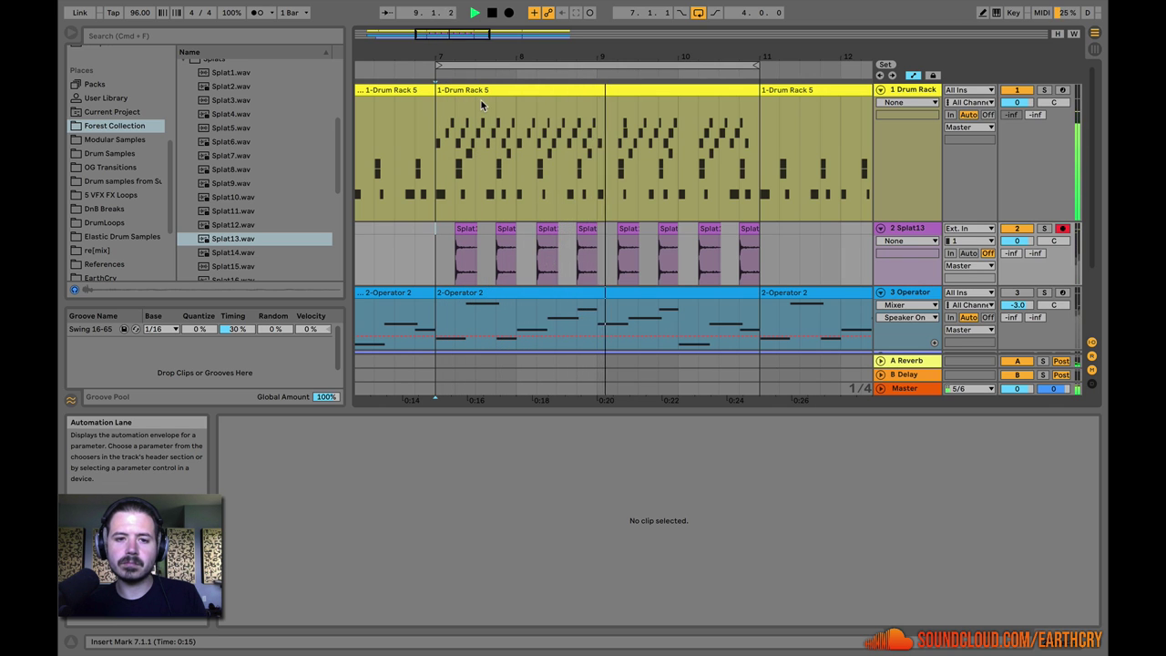
key(space)
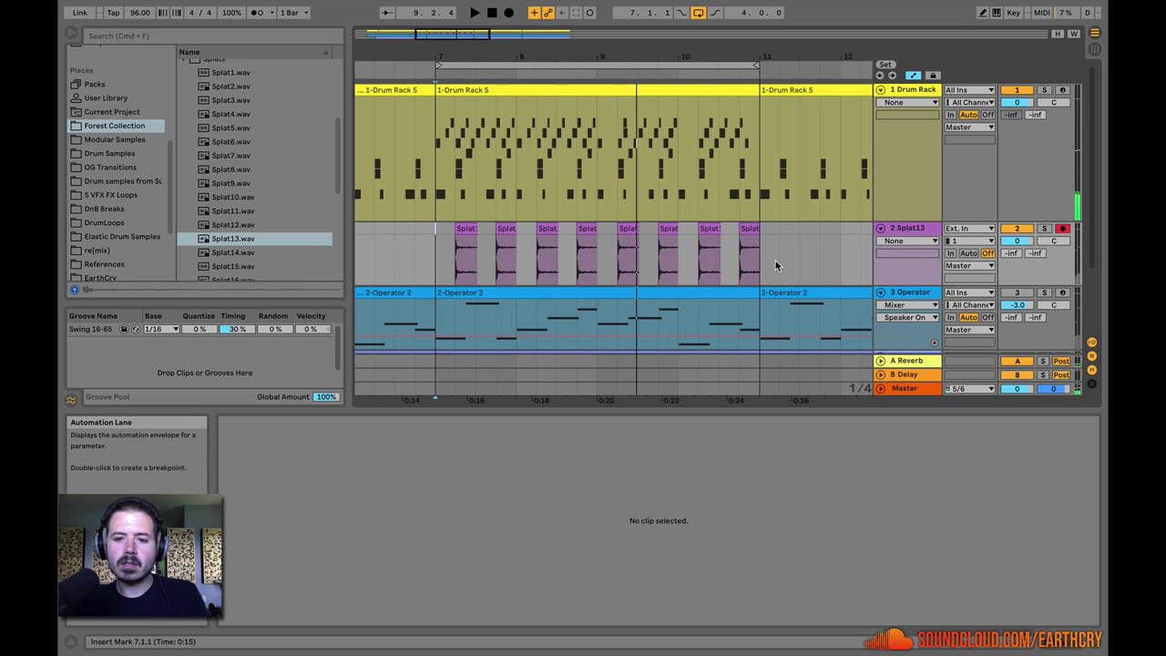
Step: Delete the Splat13 clips from bar 8 onward, keeping only the two in bar 7
drag(761, 259, 437, 229)
click(520, 226)
key(Delete)
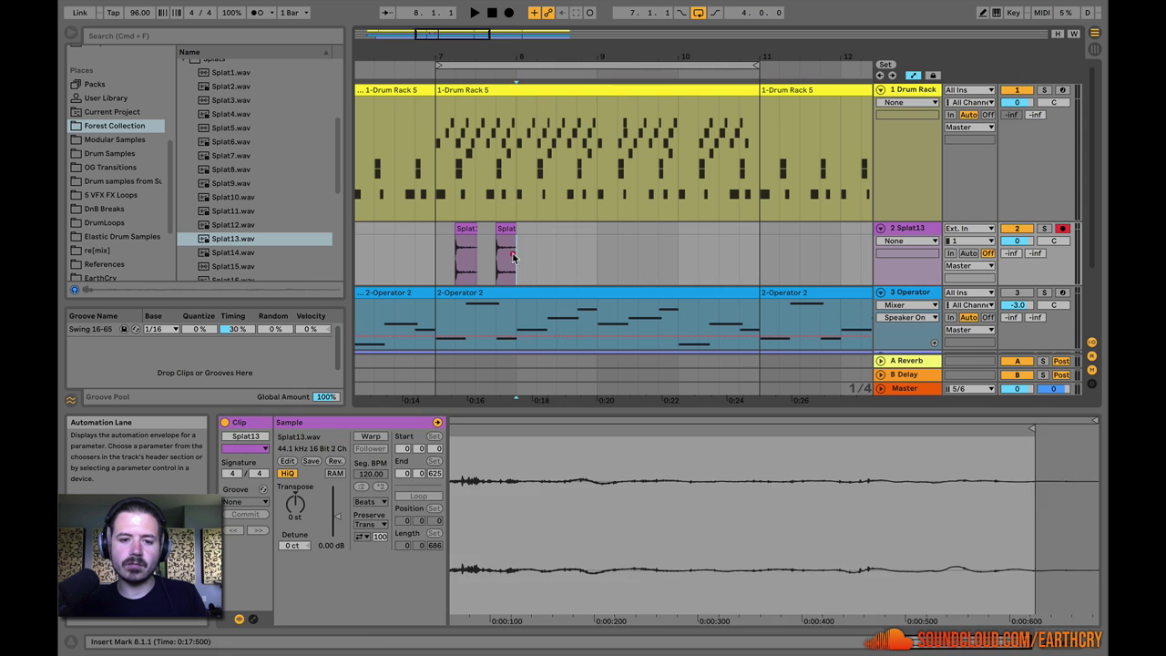
Step: Select bar 7 on the Splat13 track and set the arrangement loop to that one bar
right_click(437, 229)
click(492, 390)
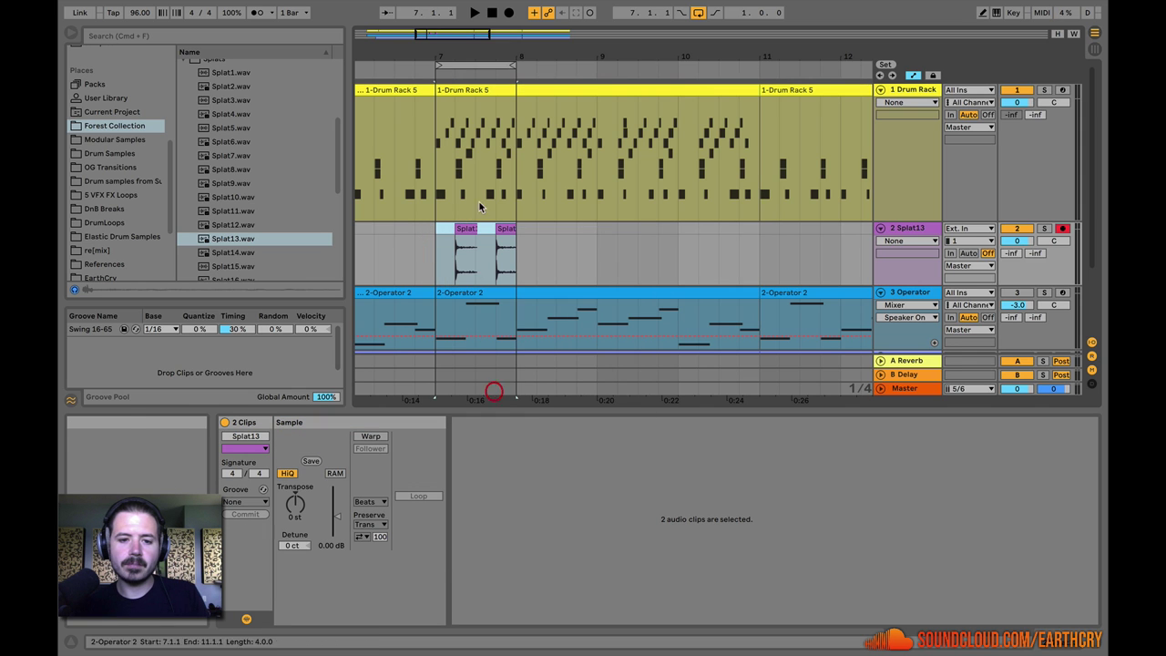
drag(428, 41, 432, 182)
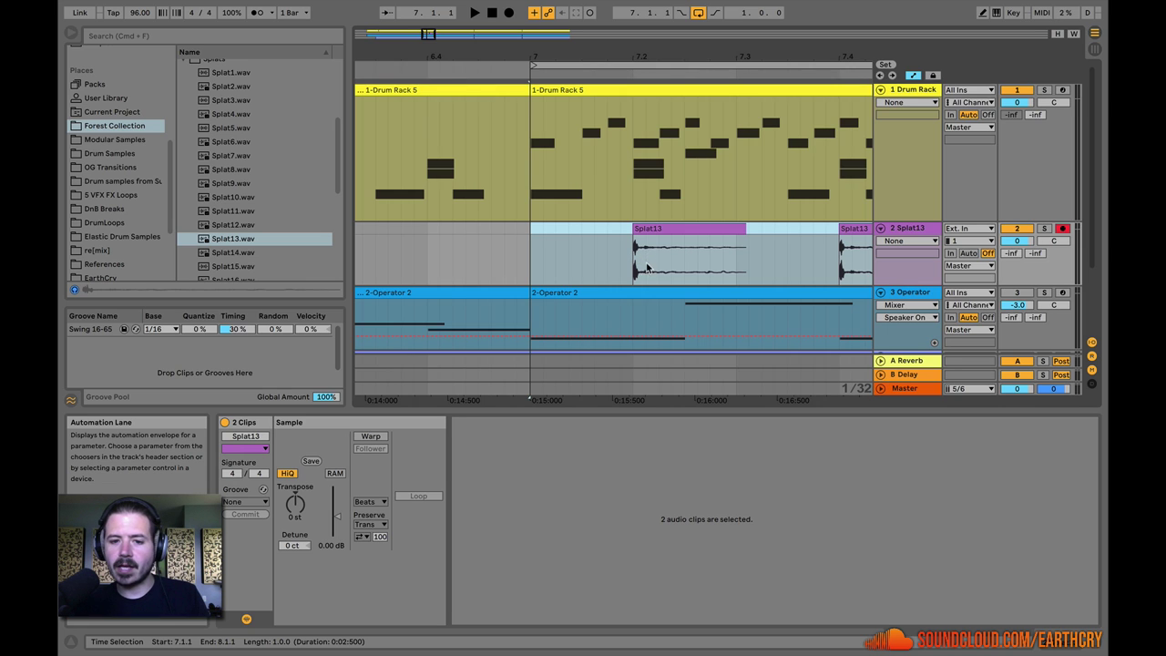
scroll(637, 262, right, 3)
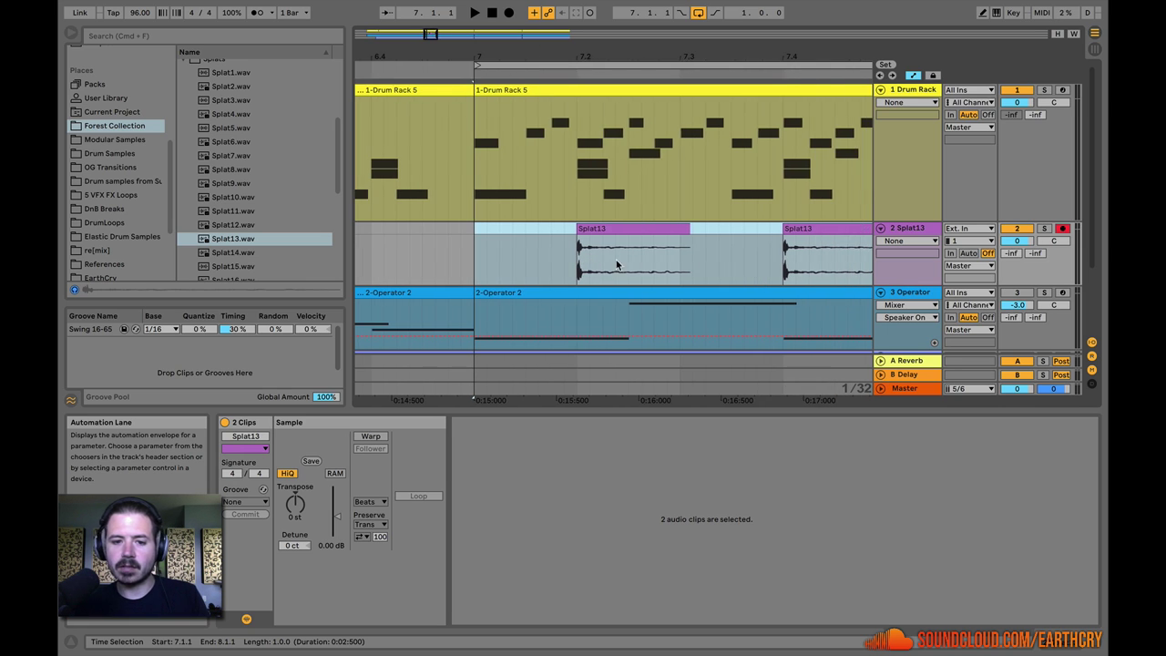
Step: Solo the Splat13 track and play the first Splat13 clip in bar 7 on its own
click(590, 259)
click(1045, 229)
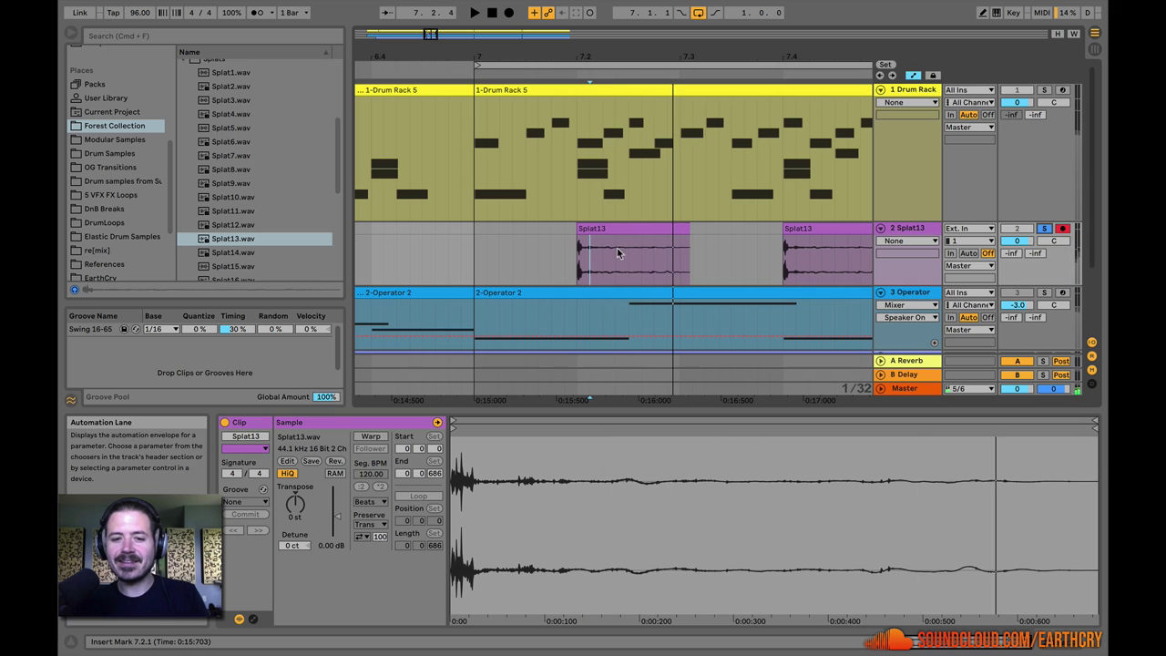
Step: Leave the automation view and add a short fade-in to both Splat13 clips in bar 7 to soften their attacks
click(893, 227)
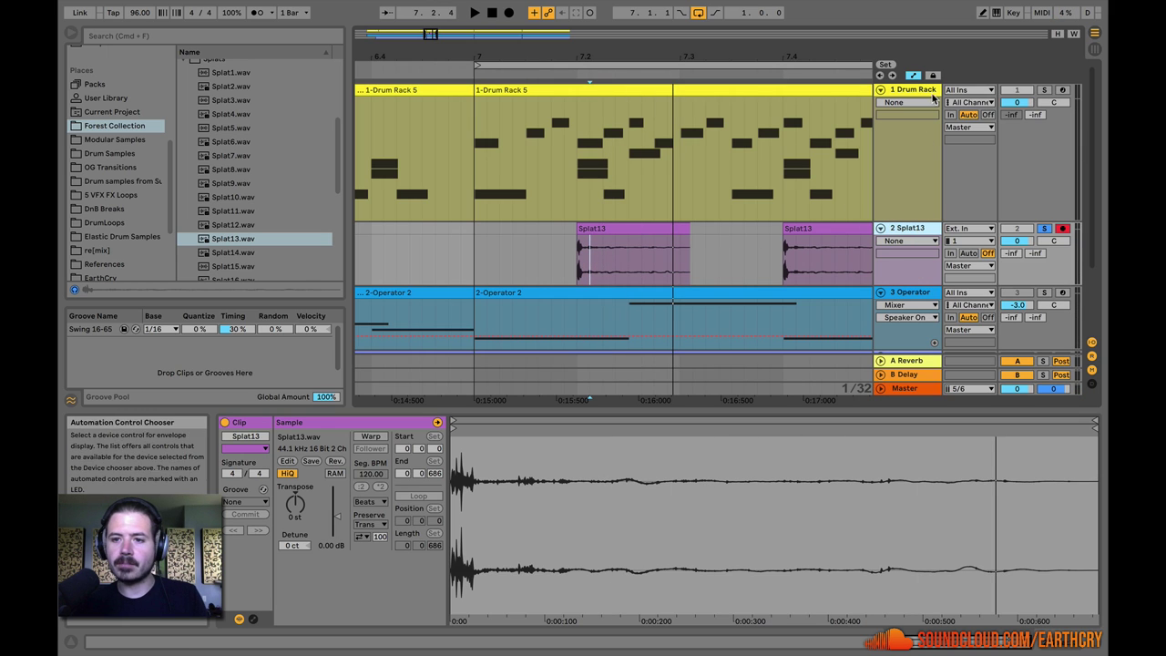
key(super+a)
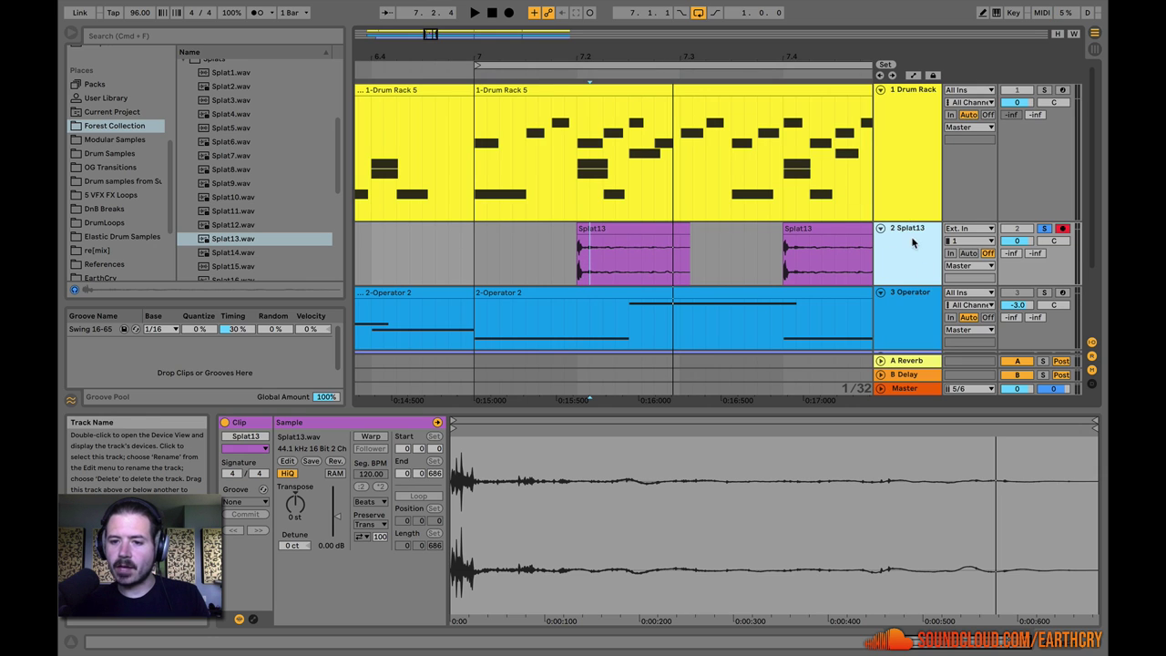
mouse_move(594, 246)
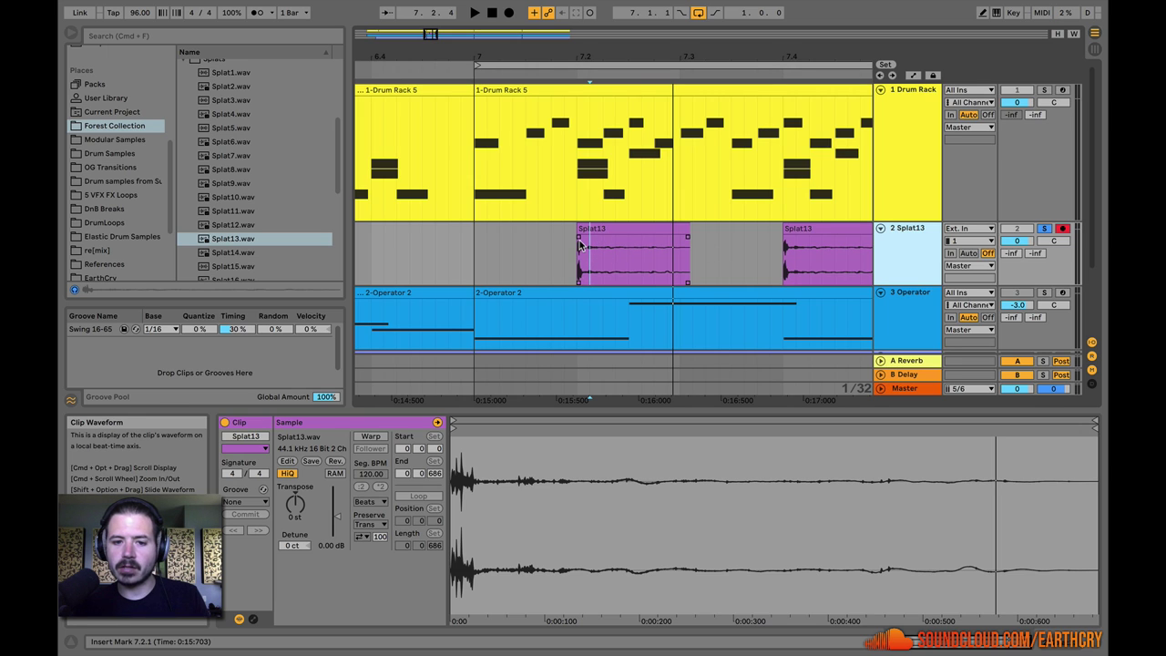
click(581, 243)
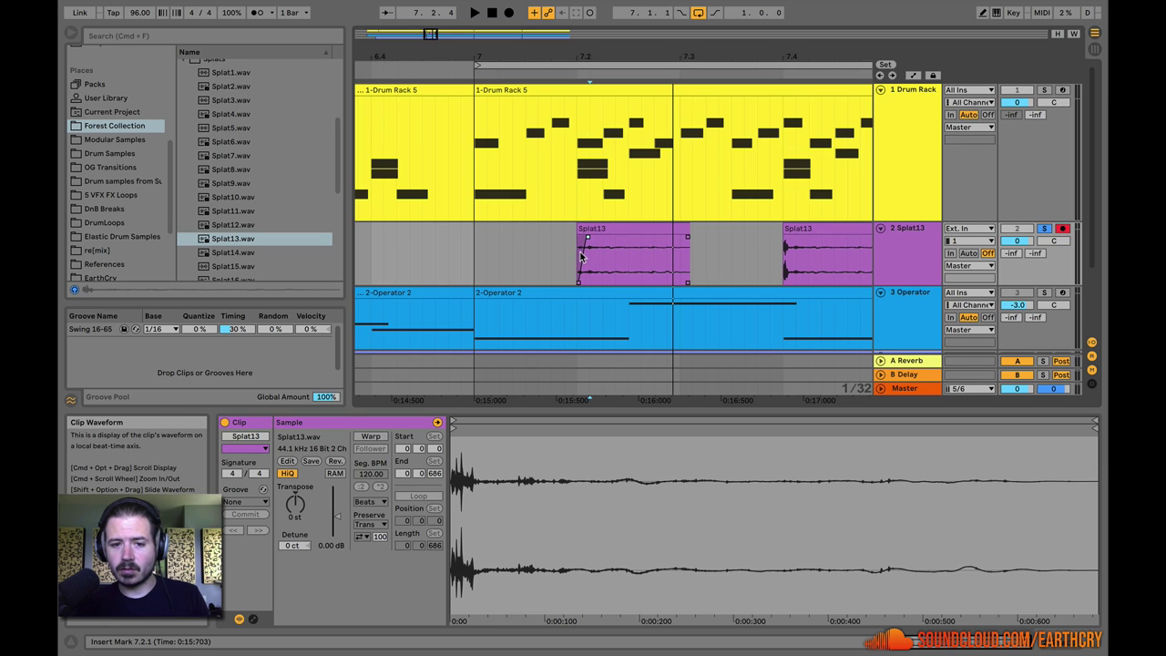
click(477, 252)
key(space)
key(space)
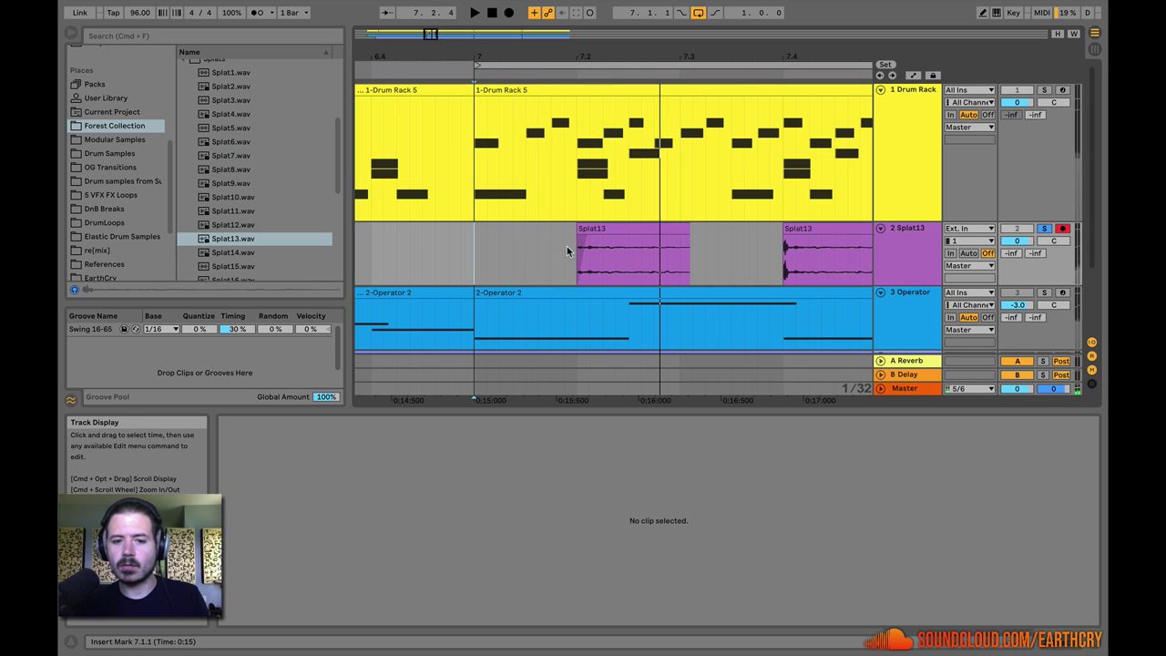
drag(785, 240, 793, 240)
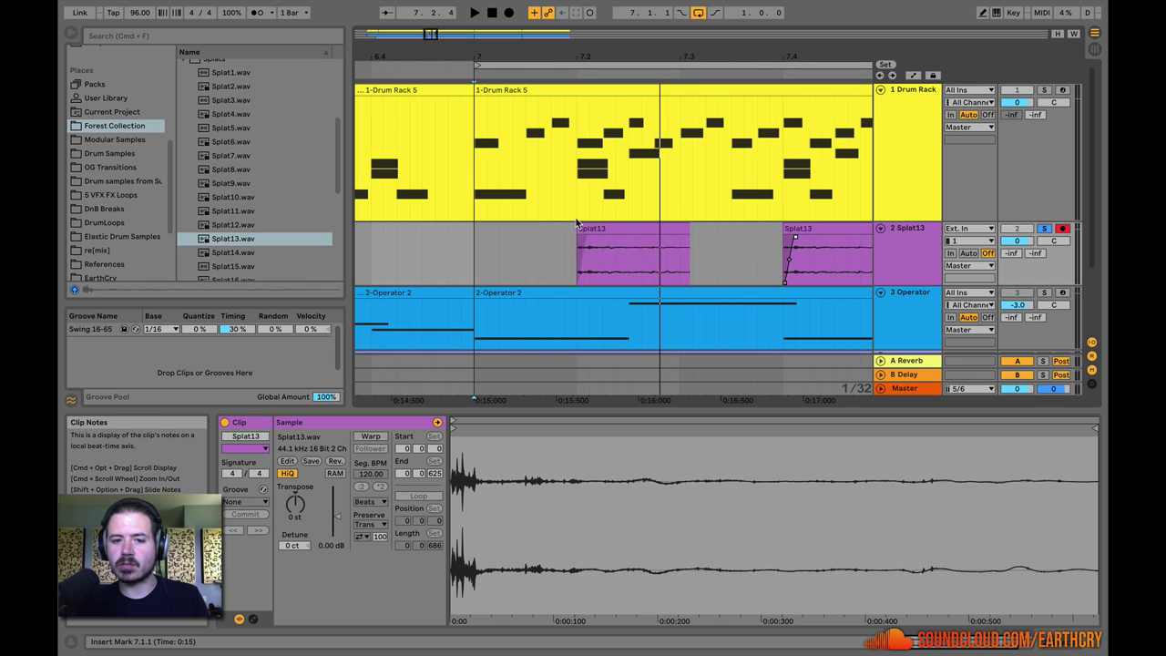
Step: Unsolo the Splat13 track and play from bar 7 to hear the faded clips with the drums
click(469, 245)
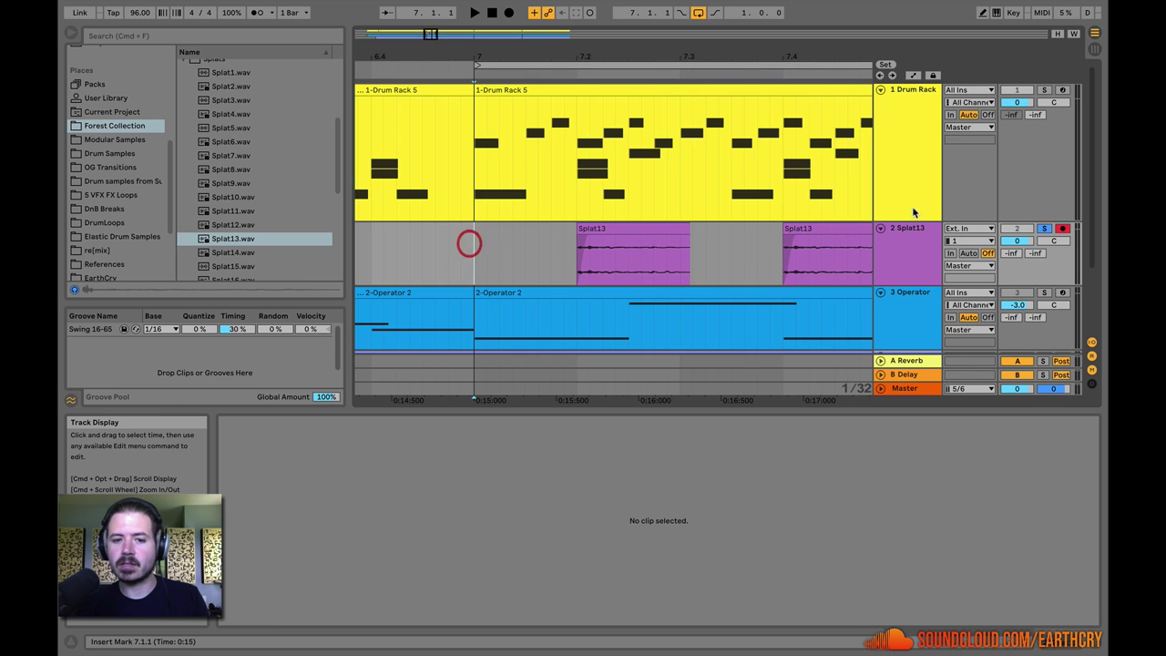
click(1041, 228)
key(space)
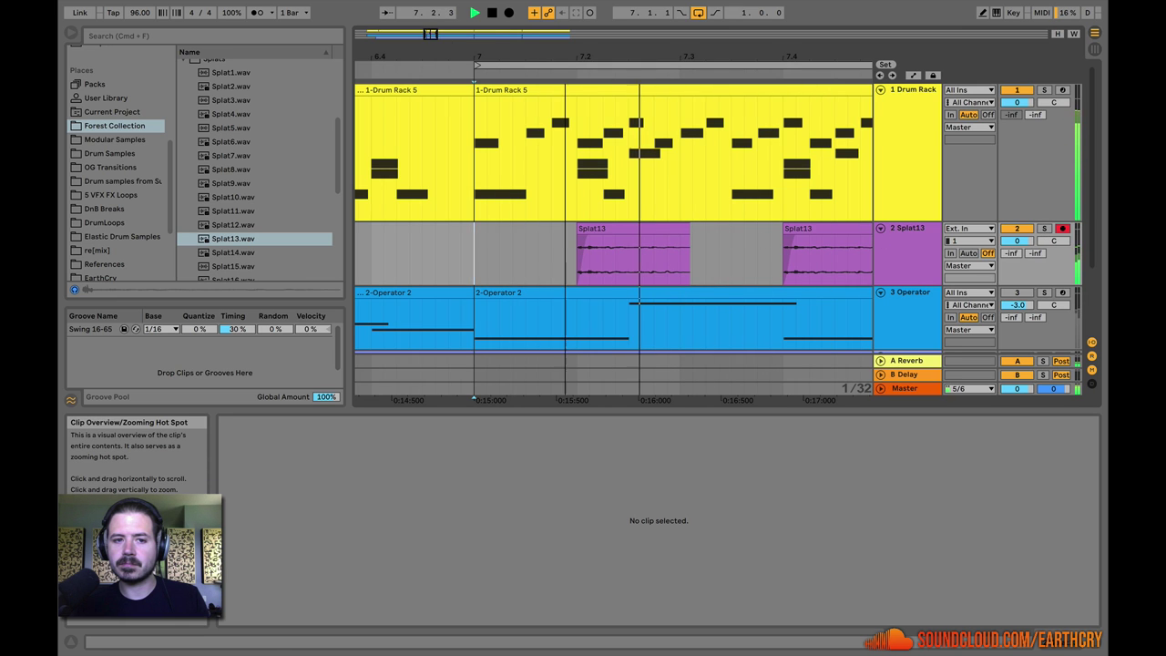
drag(432, 34, 432, 27)
key(space)
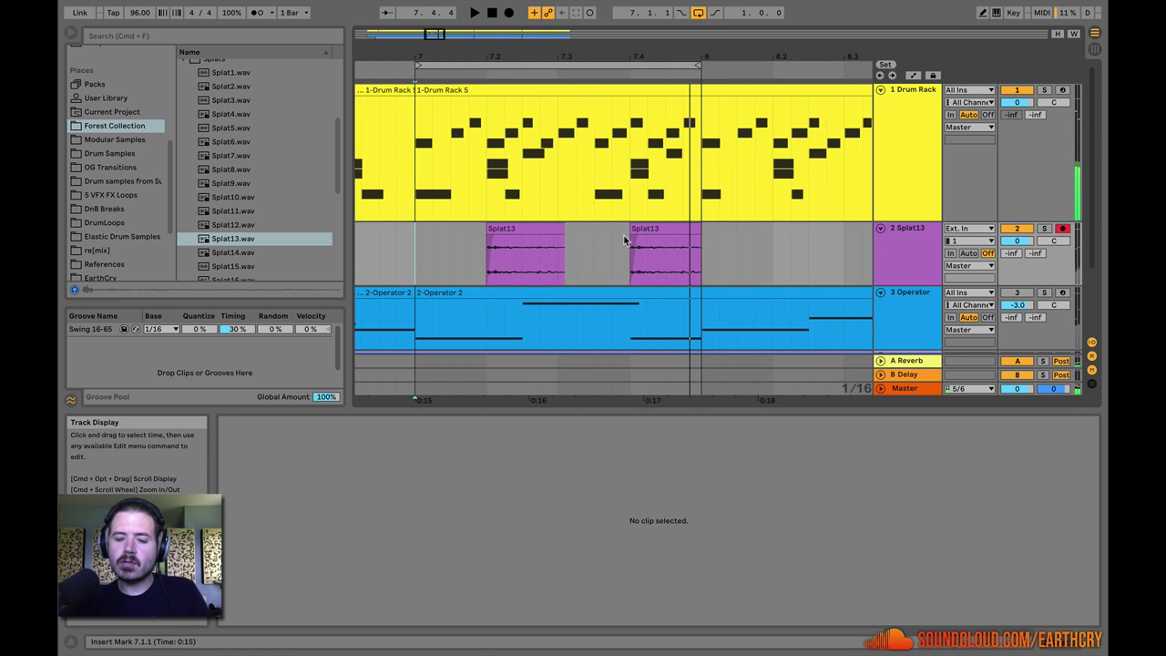
Step: Open the CNTRL_HK2 Snare sampler in the Drum Rack and switch its playback mode to Classic
click(527, 230)
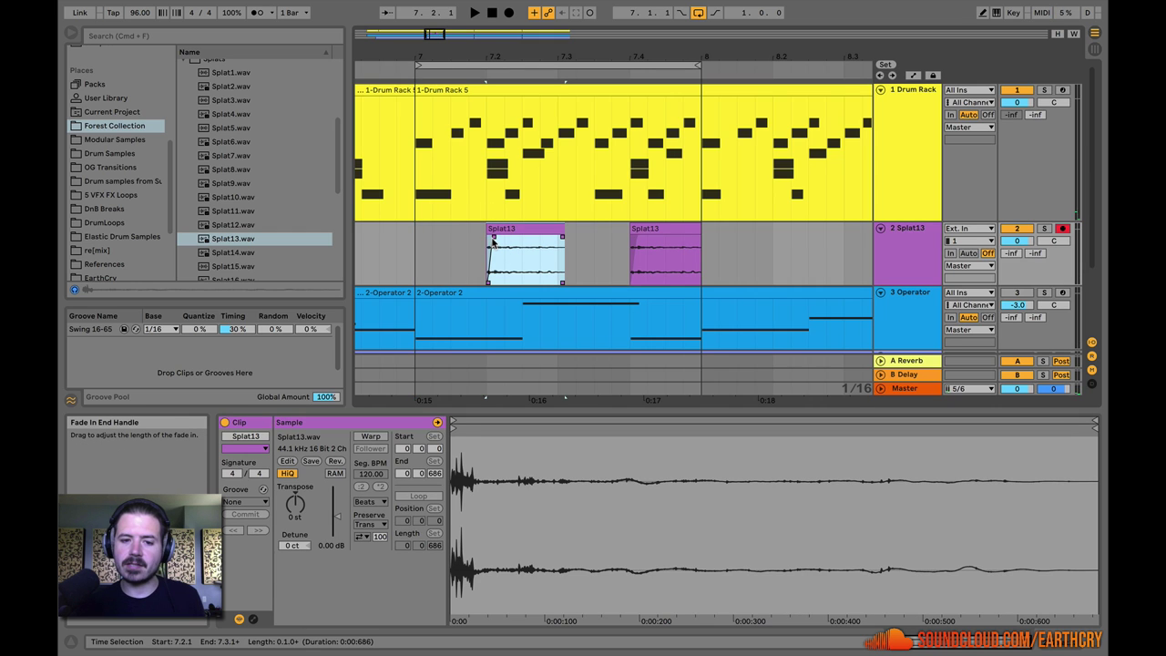
click(905, 146)
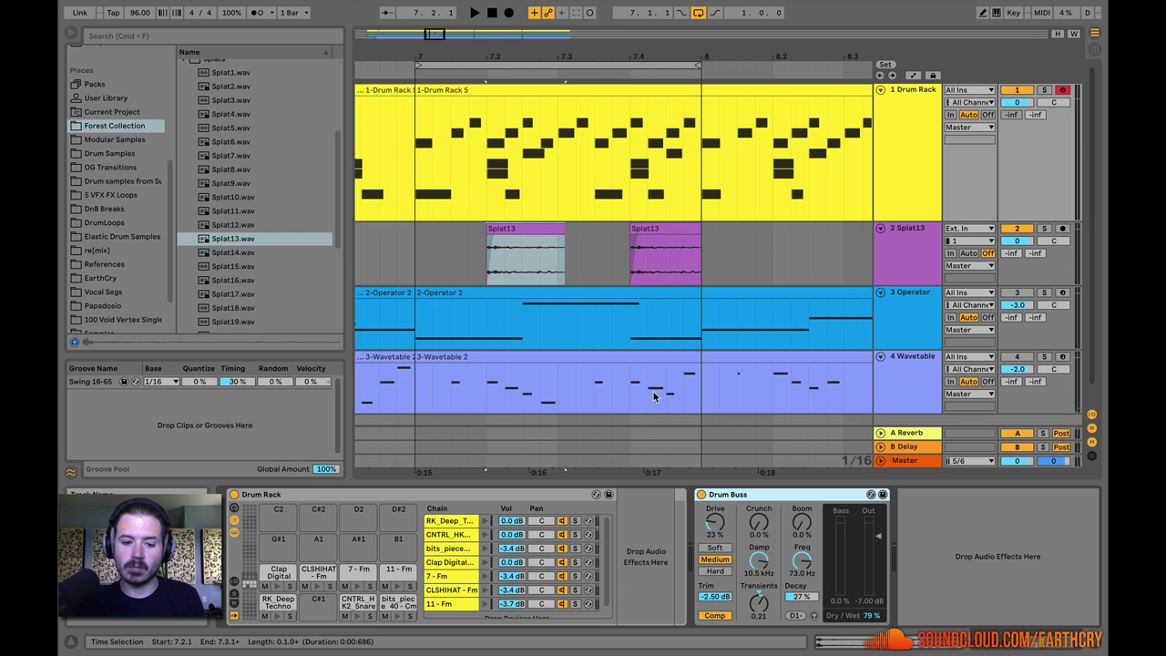
click(353, 603)
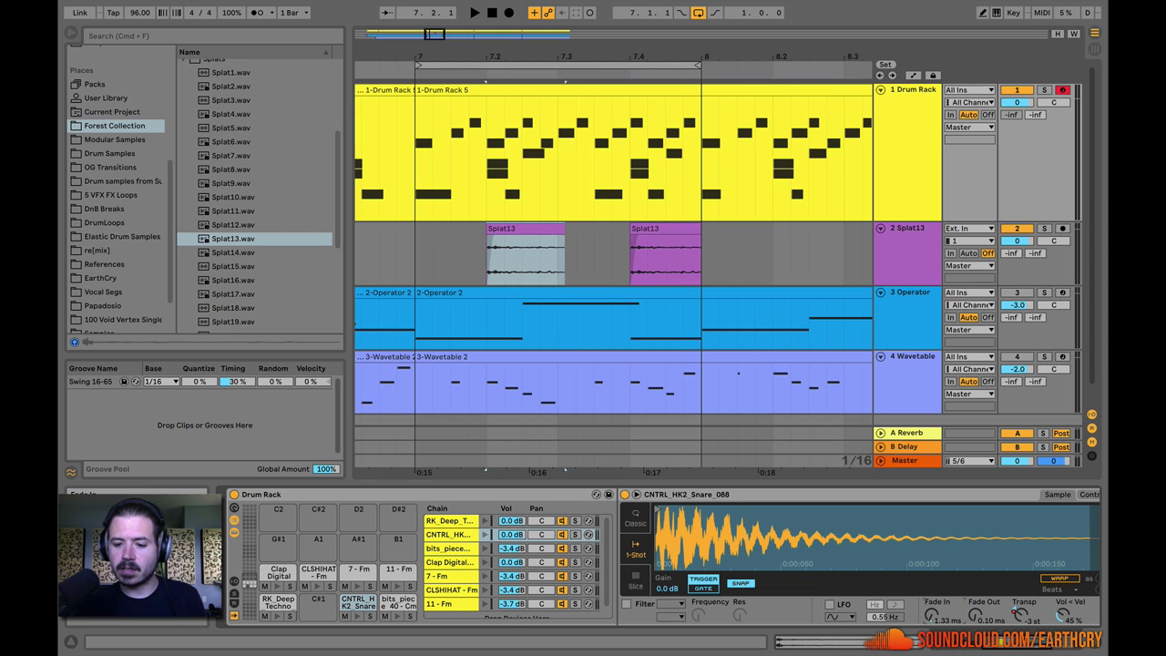
click(635, 522)
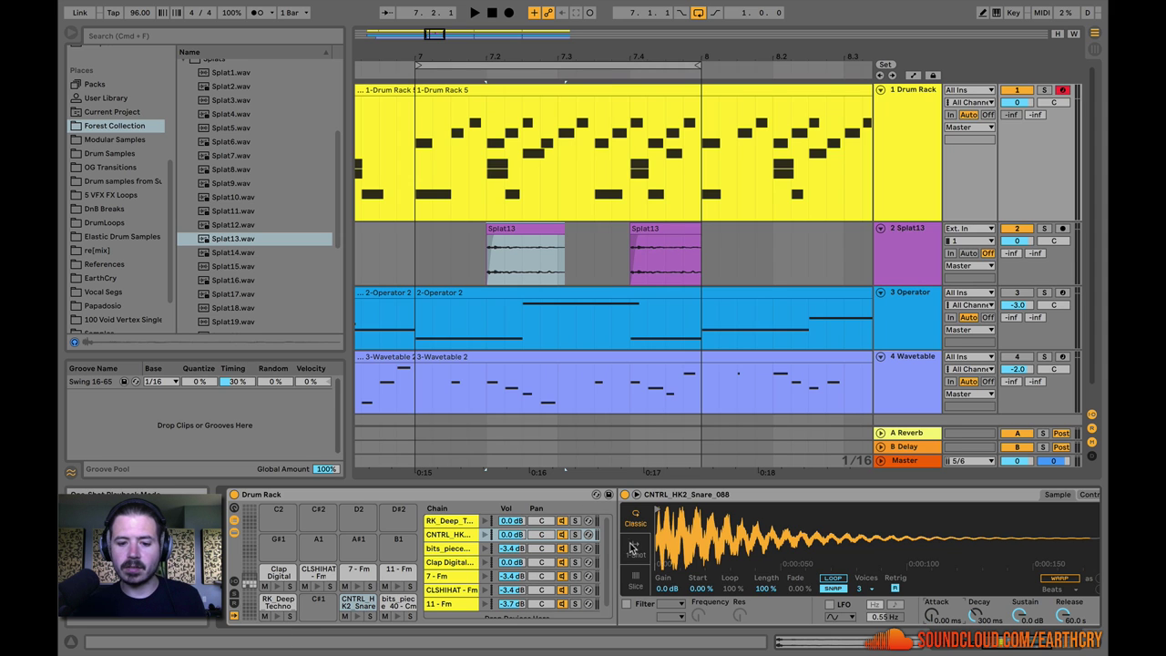
Step: Place Splat12.wav from the Splats folder on the Splat13 audio track at 8.2
click(503, 226)
click(414, 237)
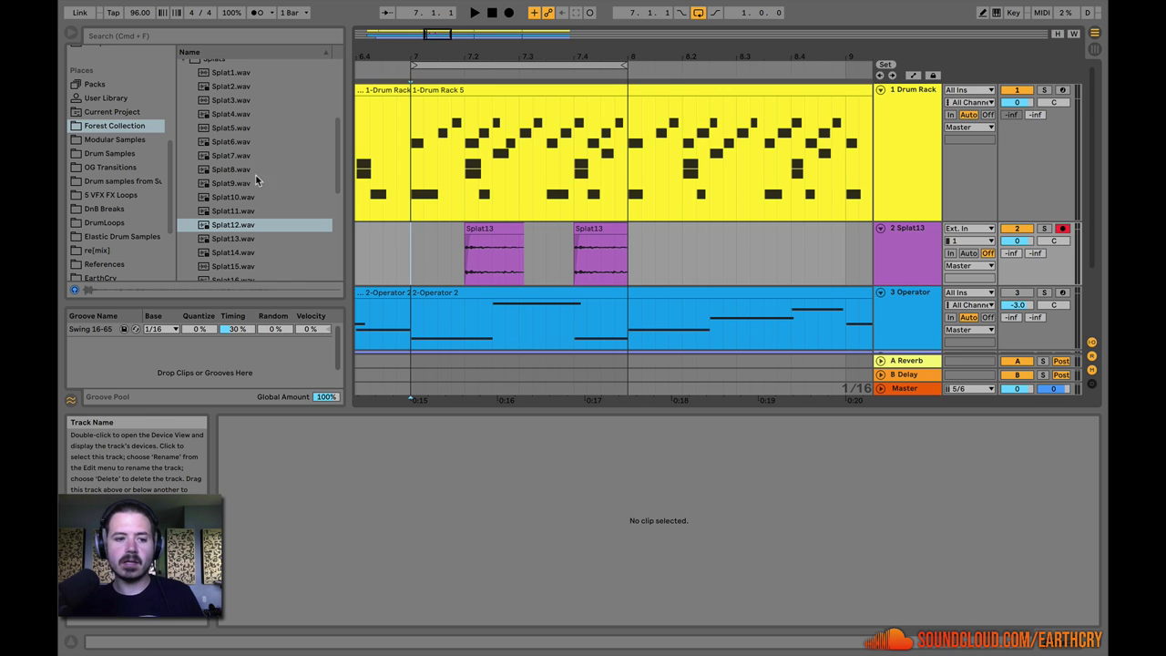
click(234, 228)
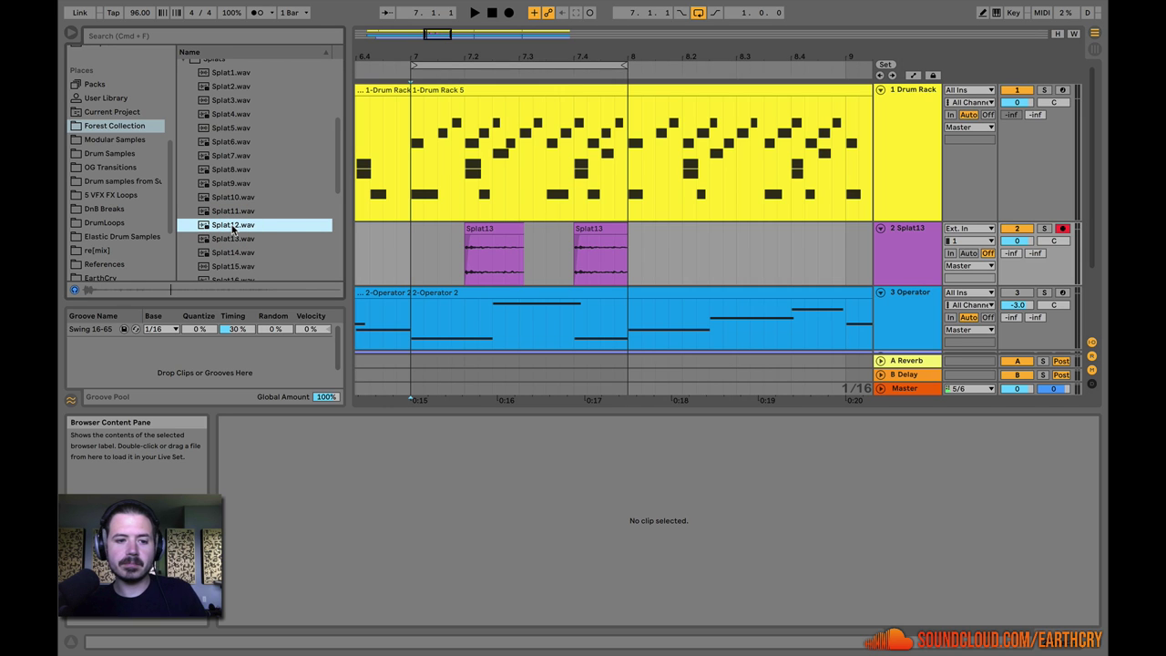
drag(232, 229, 685, 238)
click(708, 230)
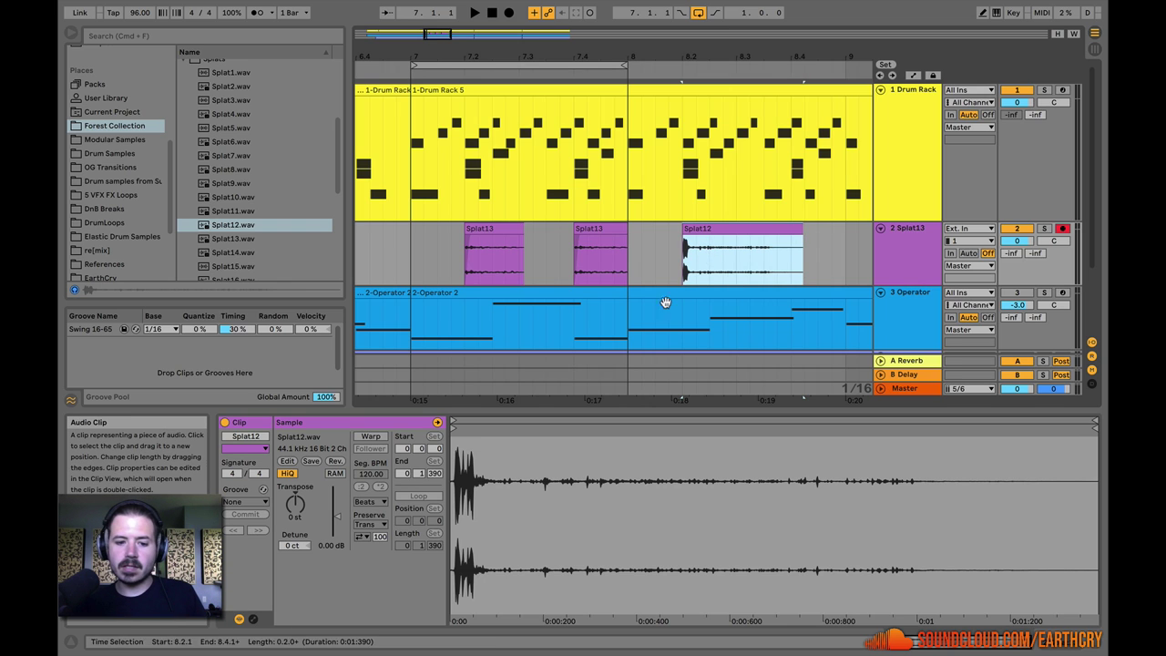
Step: Warp the Splat12 clip in Texture mode and time-stretch it to one beat, ending at 8.3
click(370, 437)
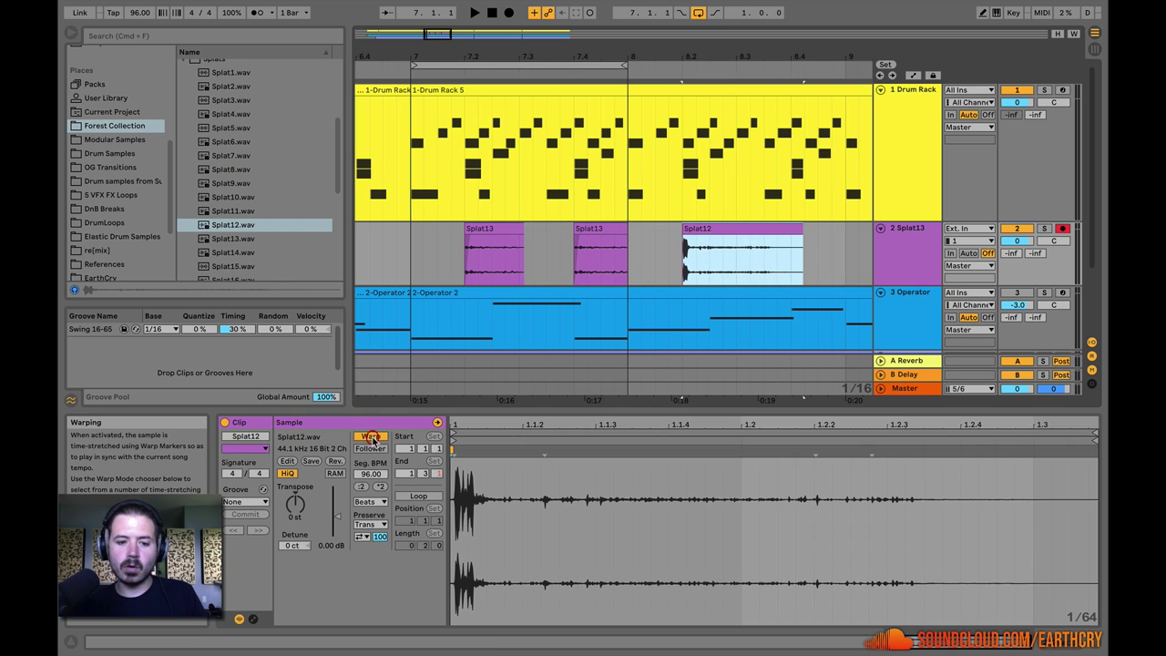
click(370, 501)
click(370, 537)
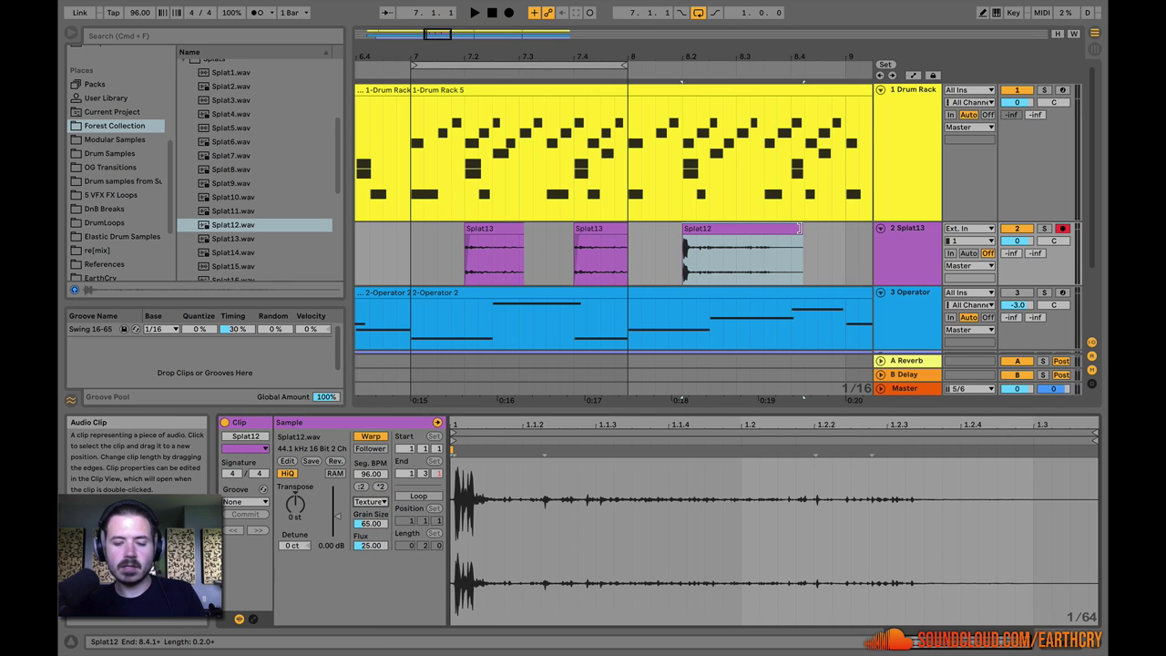
drag(796, 229, 736, 231)
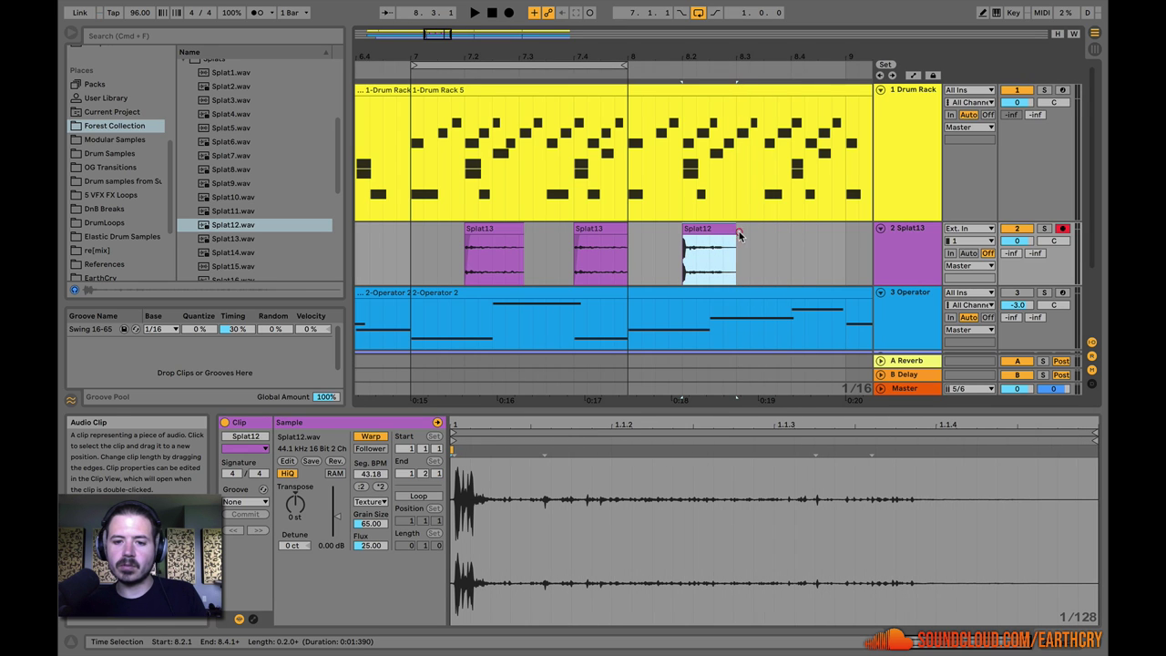
Step: Play from bar 8, and again from bar 7 with the loop switched off, to hear Splat12 with the drums
click(628, 258)
key(space)
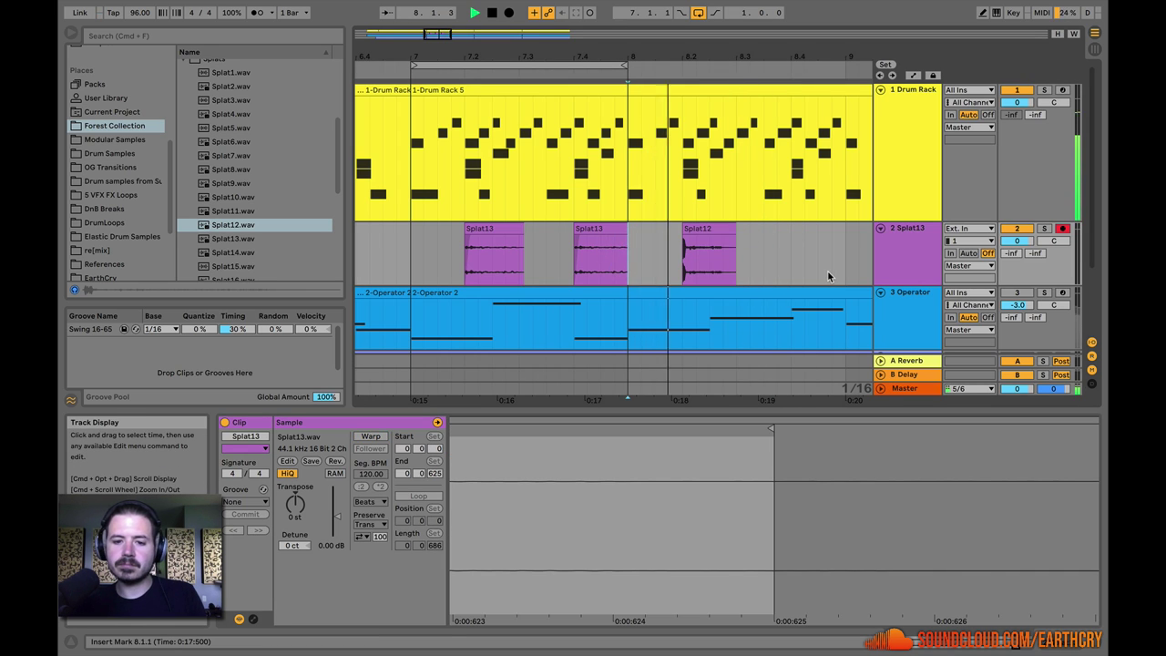
key(space)
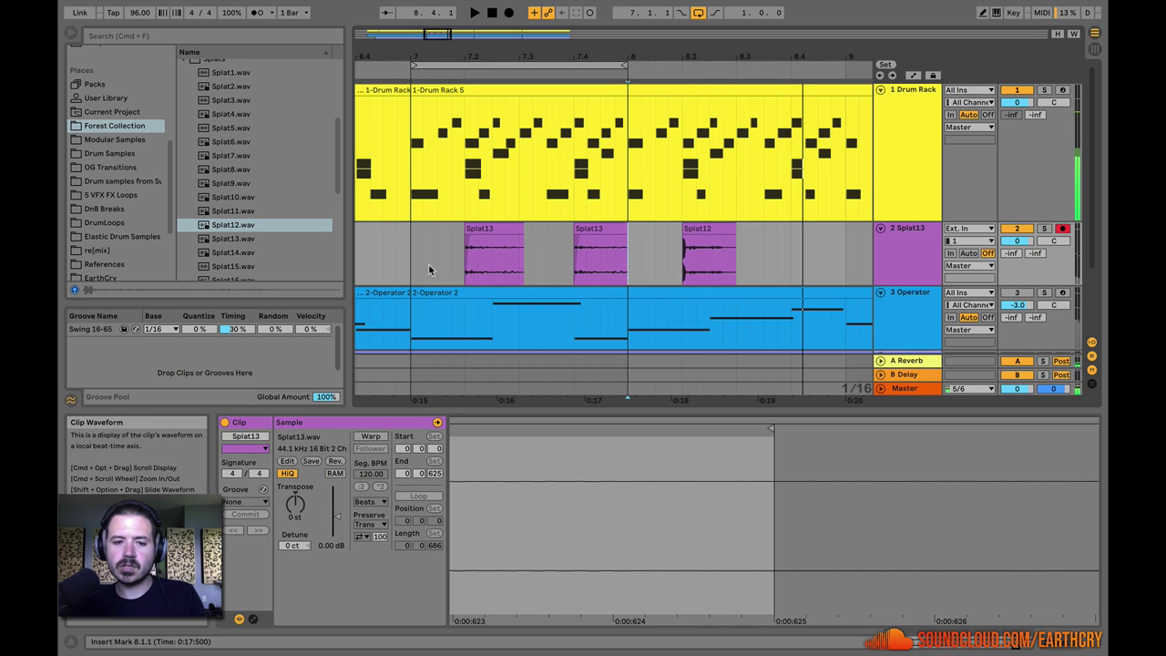
click(414, 260)
key(space)
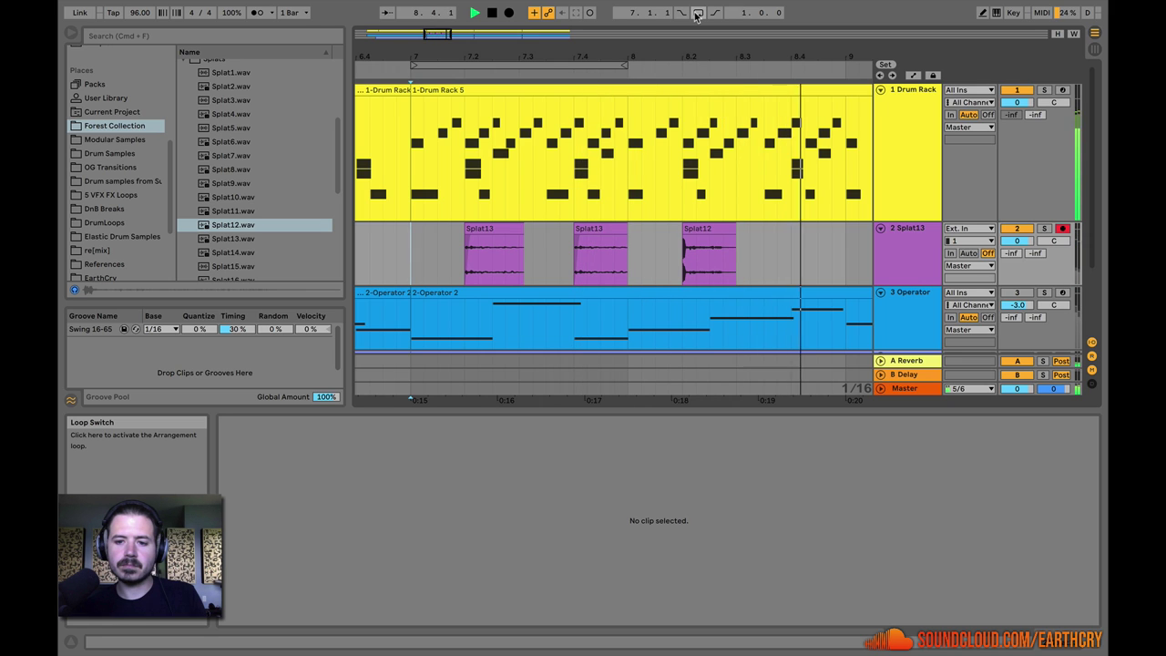
key(space)
Step: Copy the Splat13 clip at 7.2 and paste it on the same track at 8.4
click(494, 225)
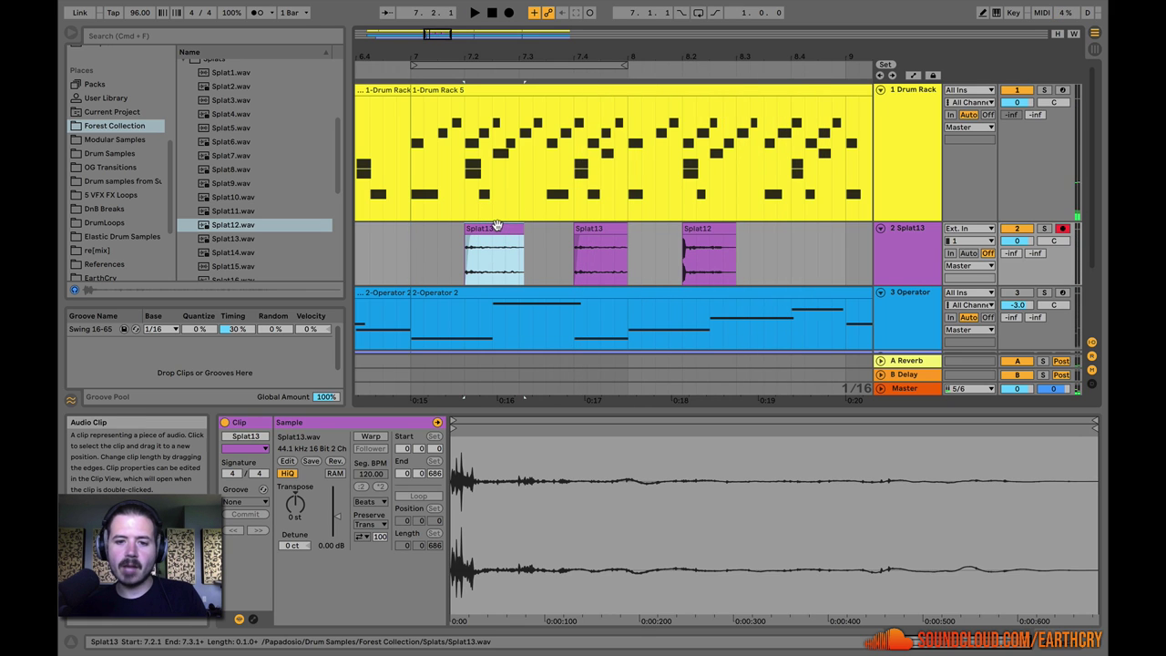
click(792, 235)
key(super+v)
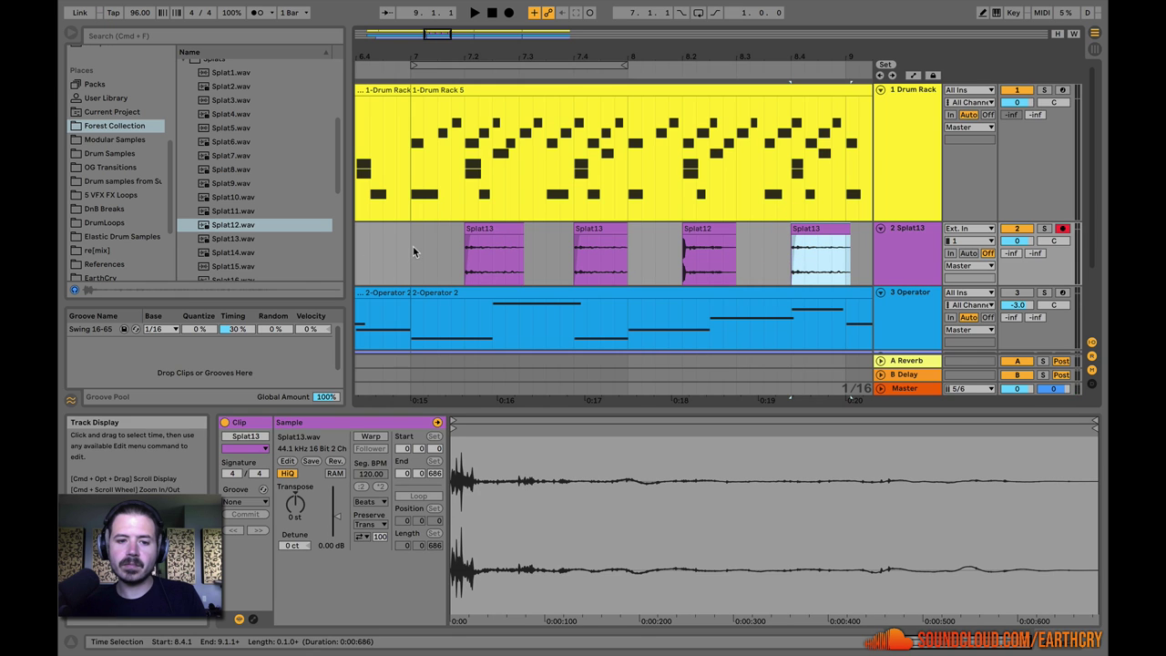
Step: Play from bar 7 to hear the two-bar pattern of Splat13 and Splat12 clips with the drums
click(412, 246)
key(space)
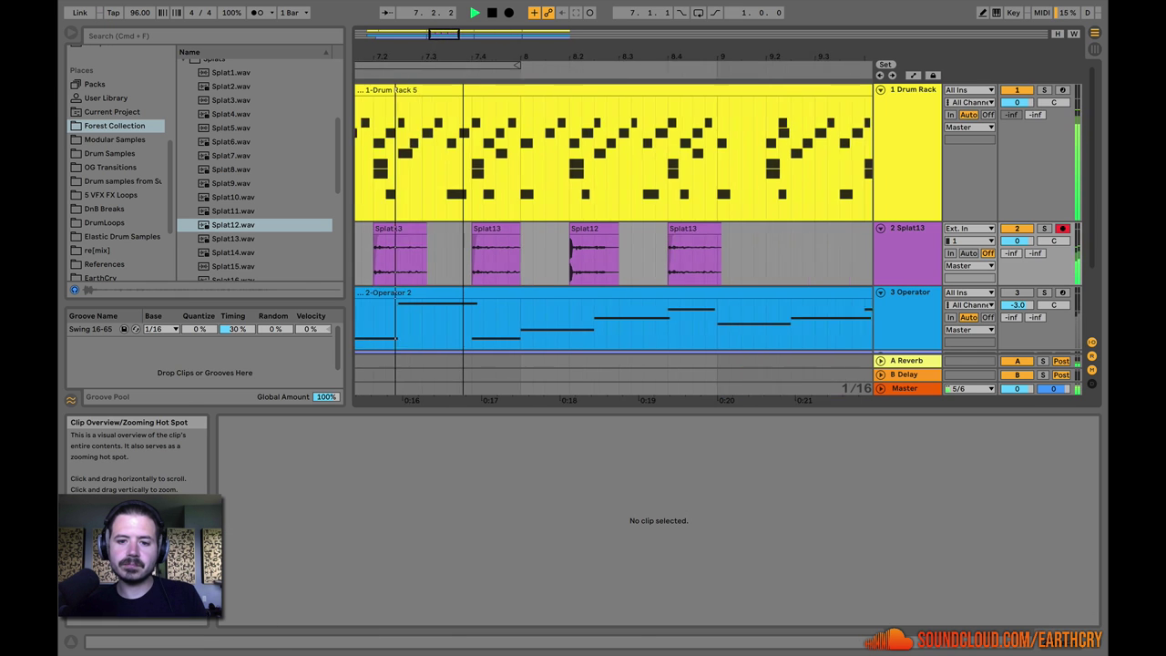
drag(443, 34, 444, 28)
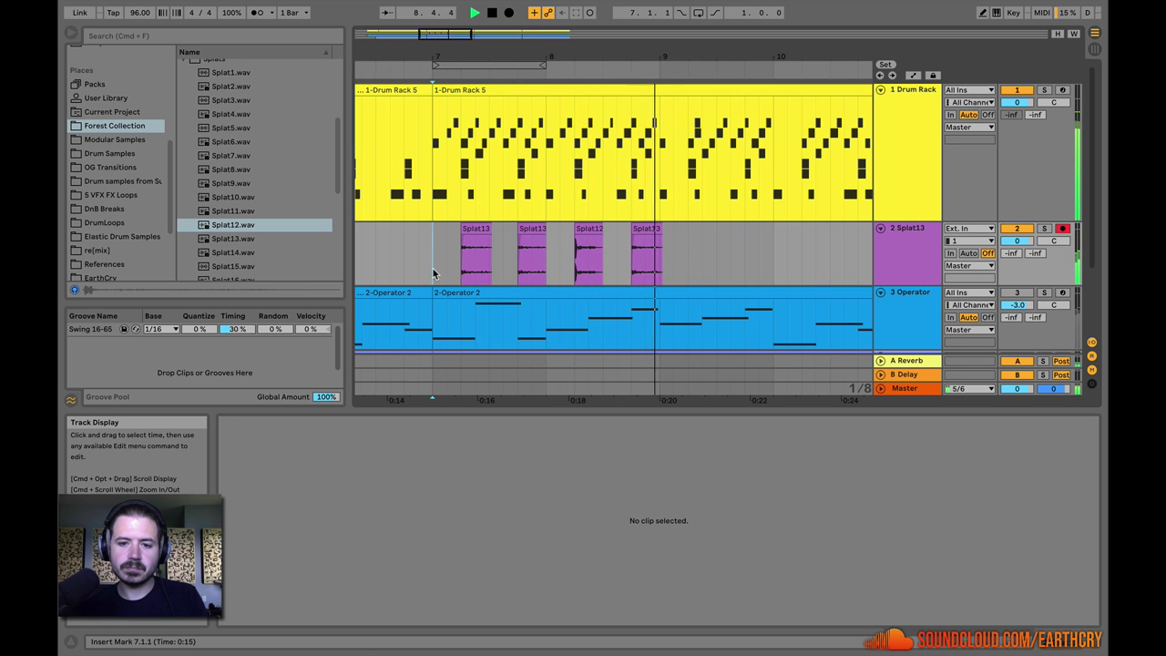
key(space)
Step: Select bars 7 to 8 of the Splat clips and duplicate them three times to fill the track up to bar 15
drag(432, 267, 654, 225)
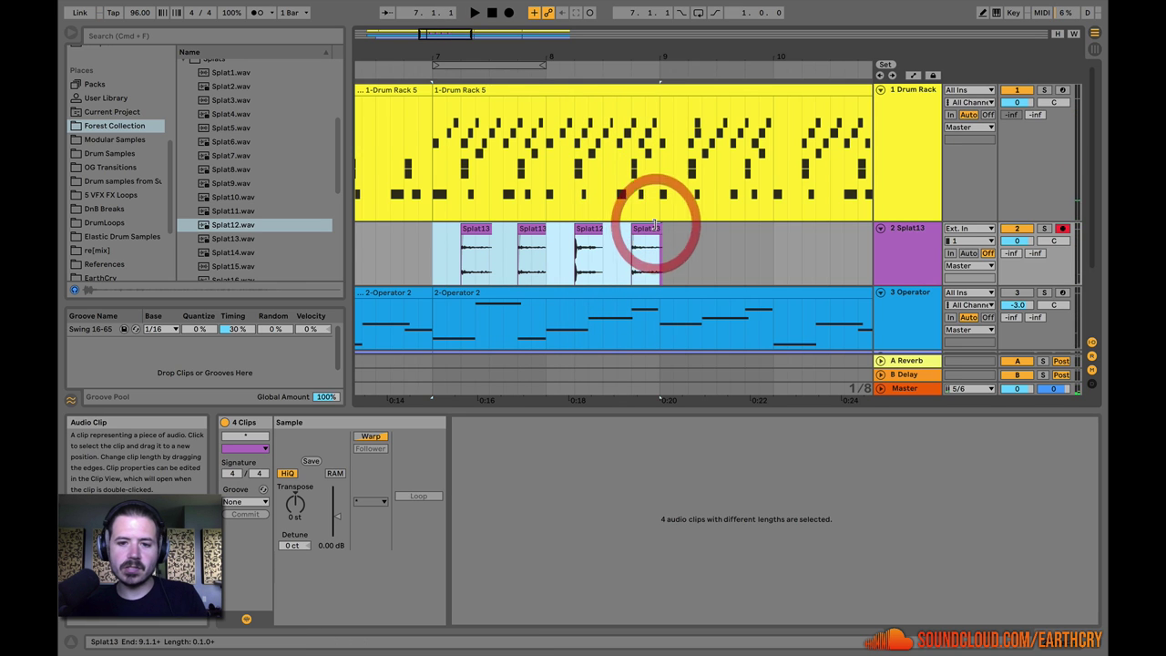
key(super+d)
key(super+d)
key(super+d)
drag(507, 33, 484, 36)
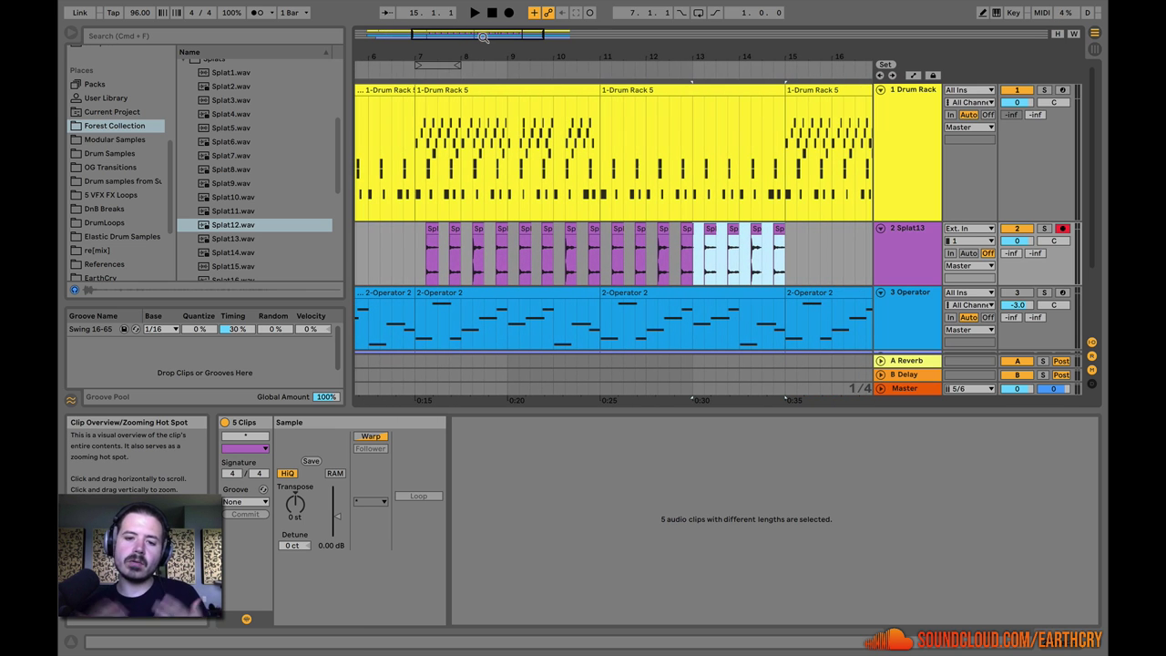
Step: Transpose the Splat12 clip at 10.2 to -5 st and play from bar 7
click(568, 227)
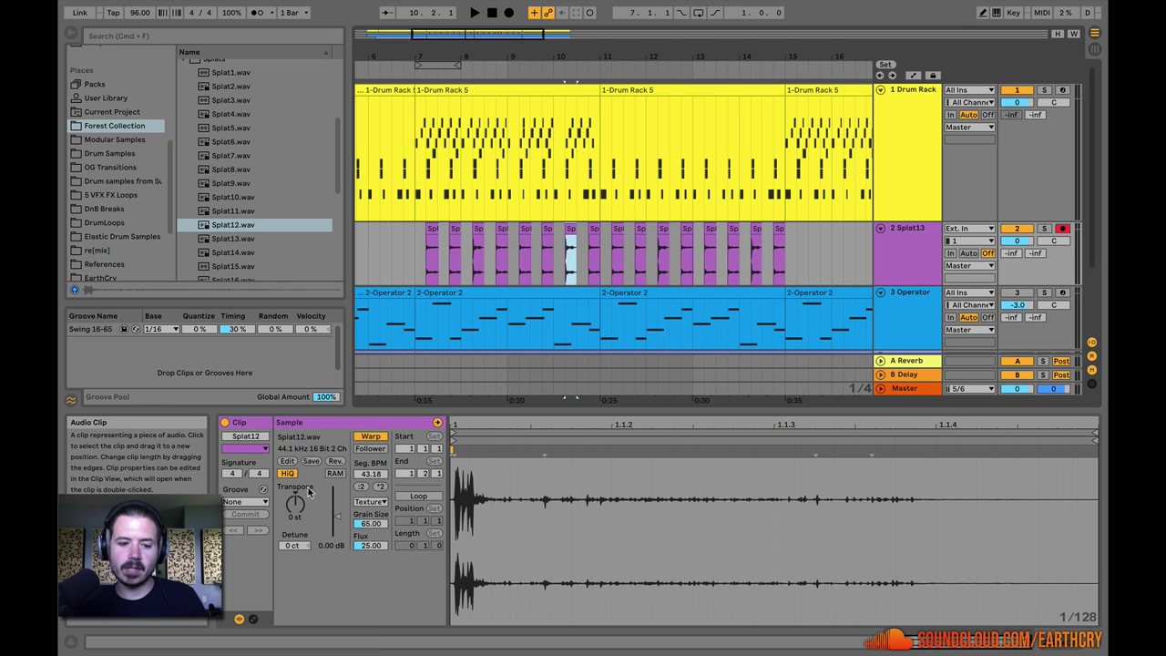
drag(294, 504, 294, 524)
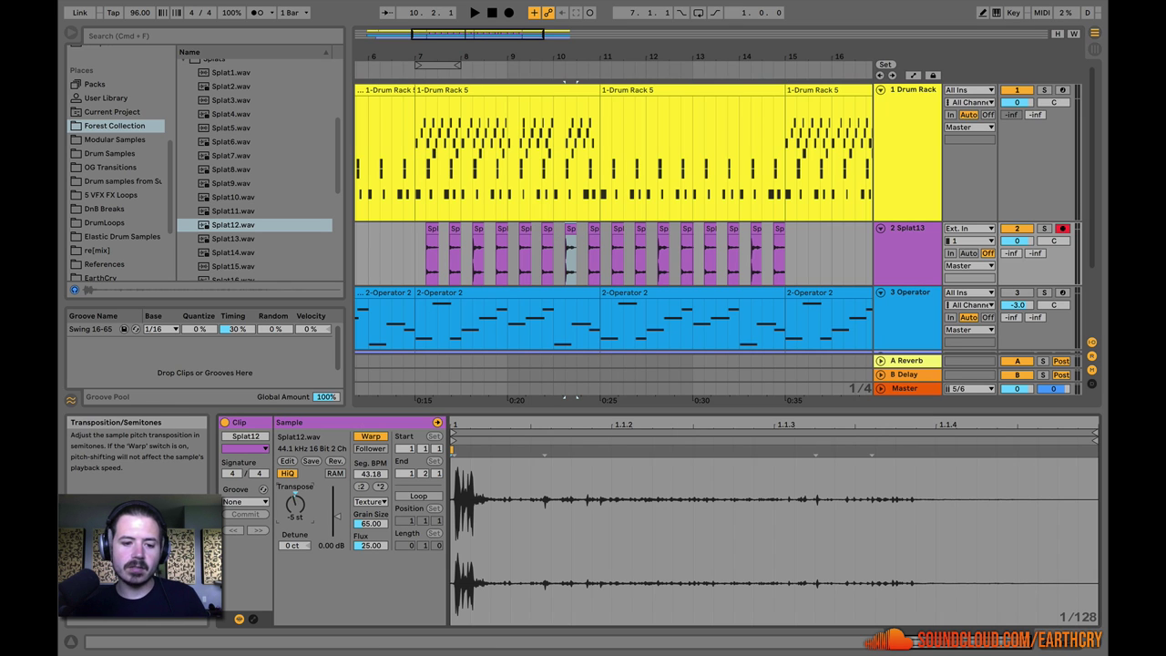
click(416, 266)
key(space)
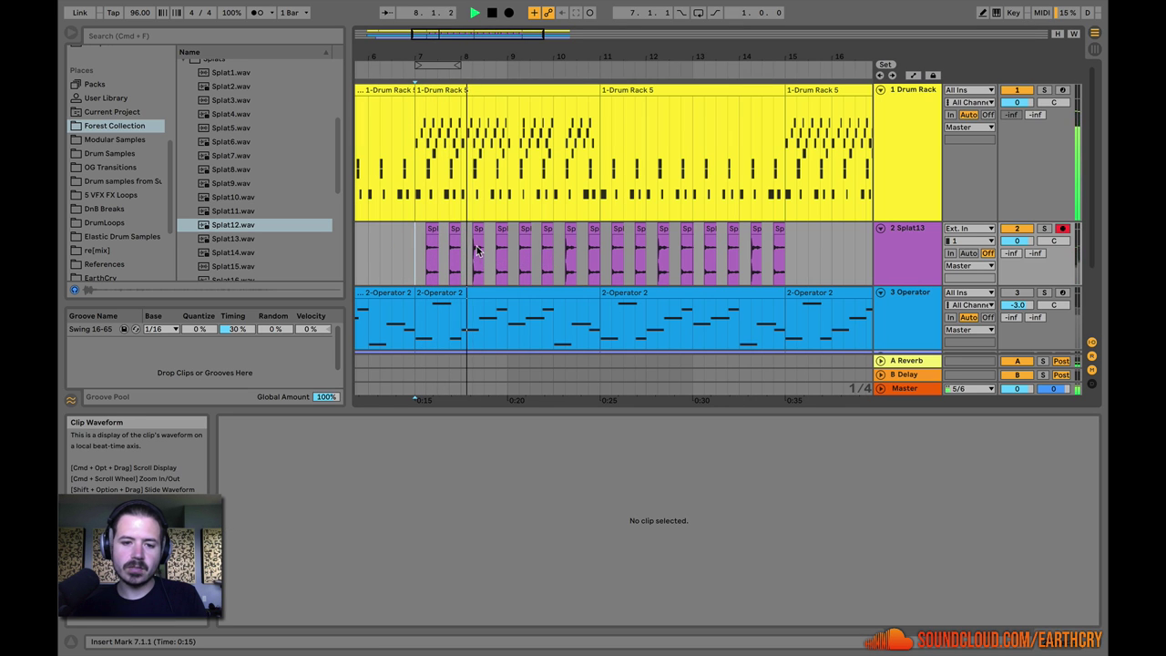
Step: Play the arrangement from 9.4 to check the transposed Splat12 clip against the drums
key(space)
click(543, 252)
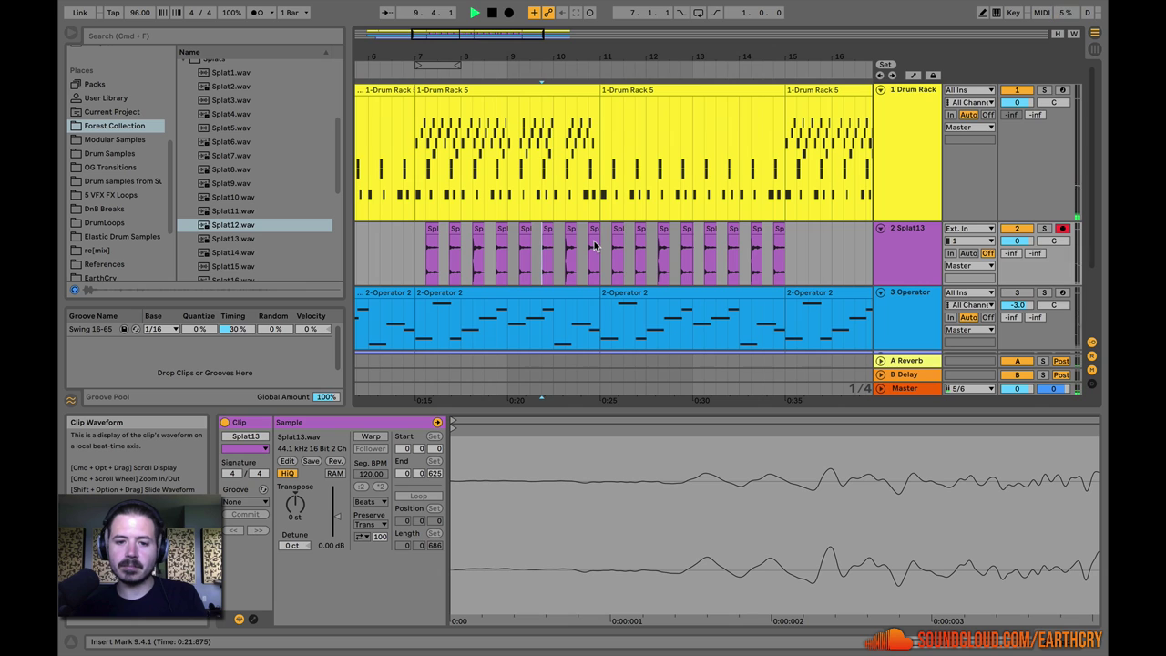
key(space)
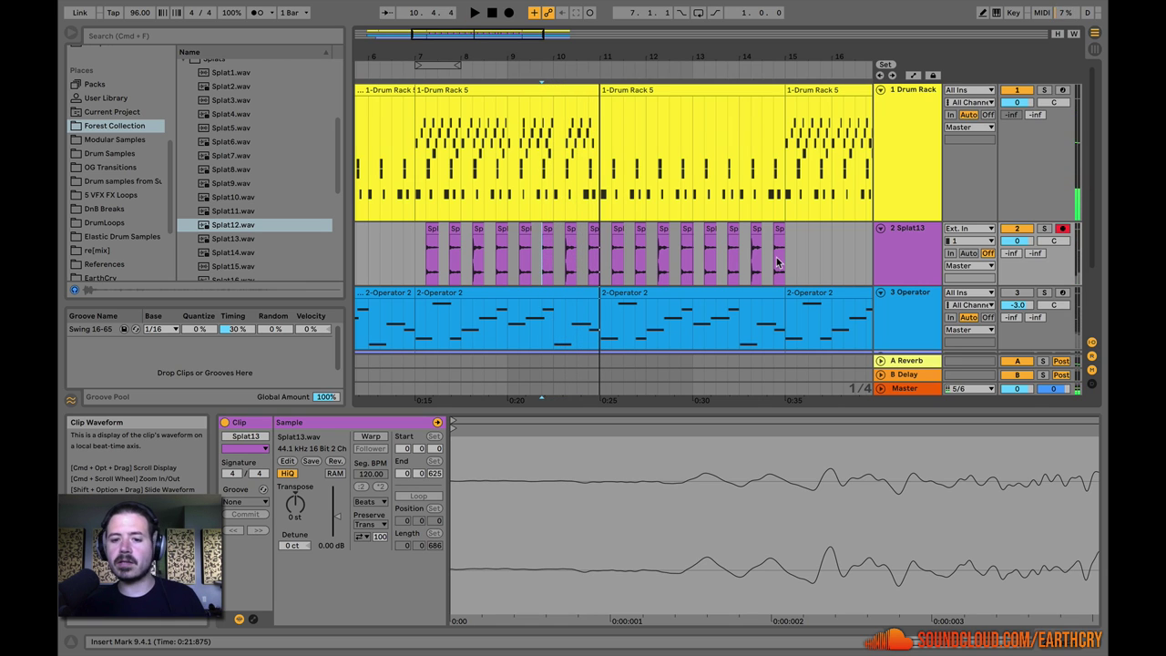
key(space)
Step: Review the Splat clips between bars 7 and 15, including the warp and transpose settings of the Splat12 clip at 10.2
drag(783, 260, 417, 239)
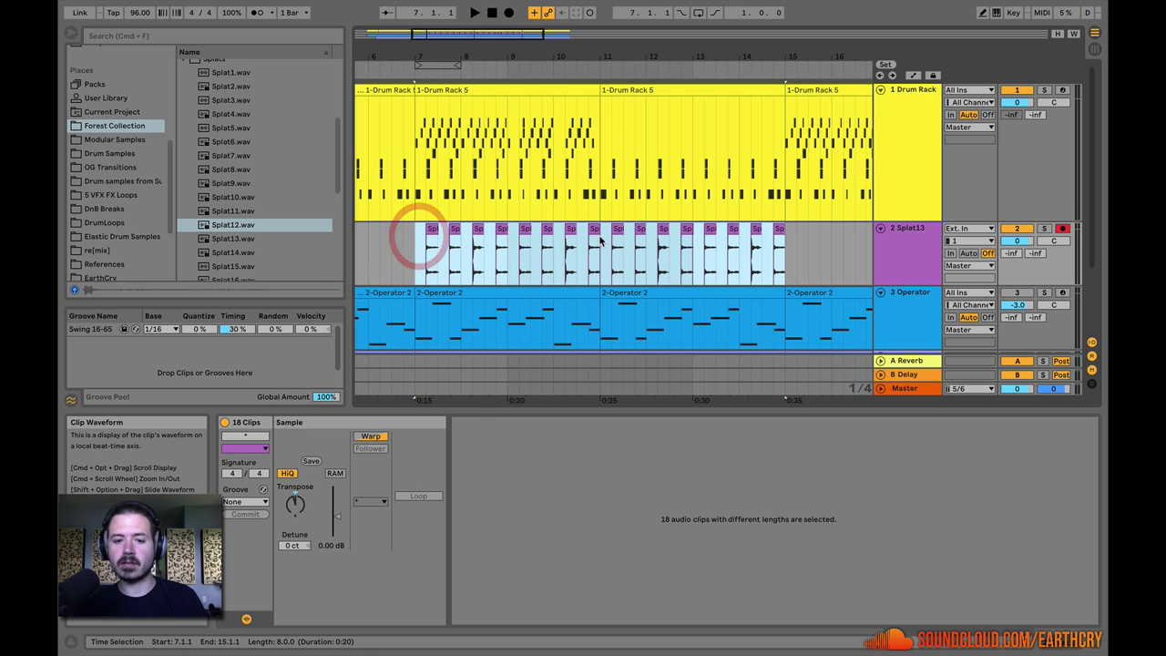
click(798, 243)
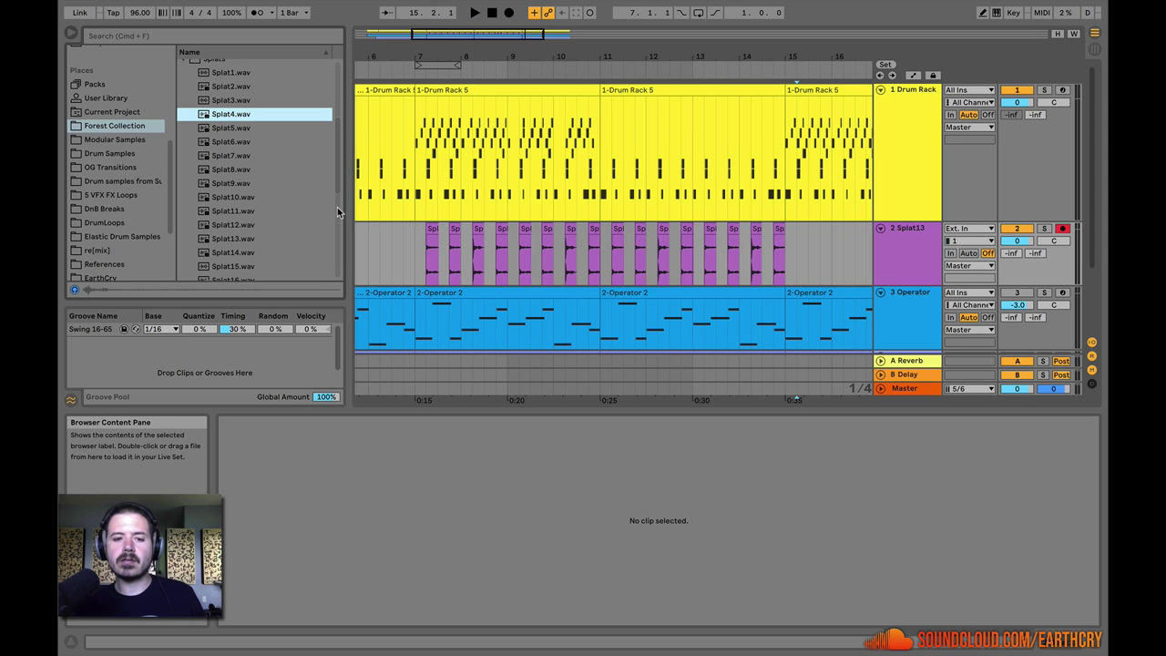
click(454, 248)
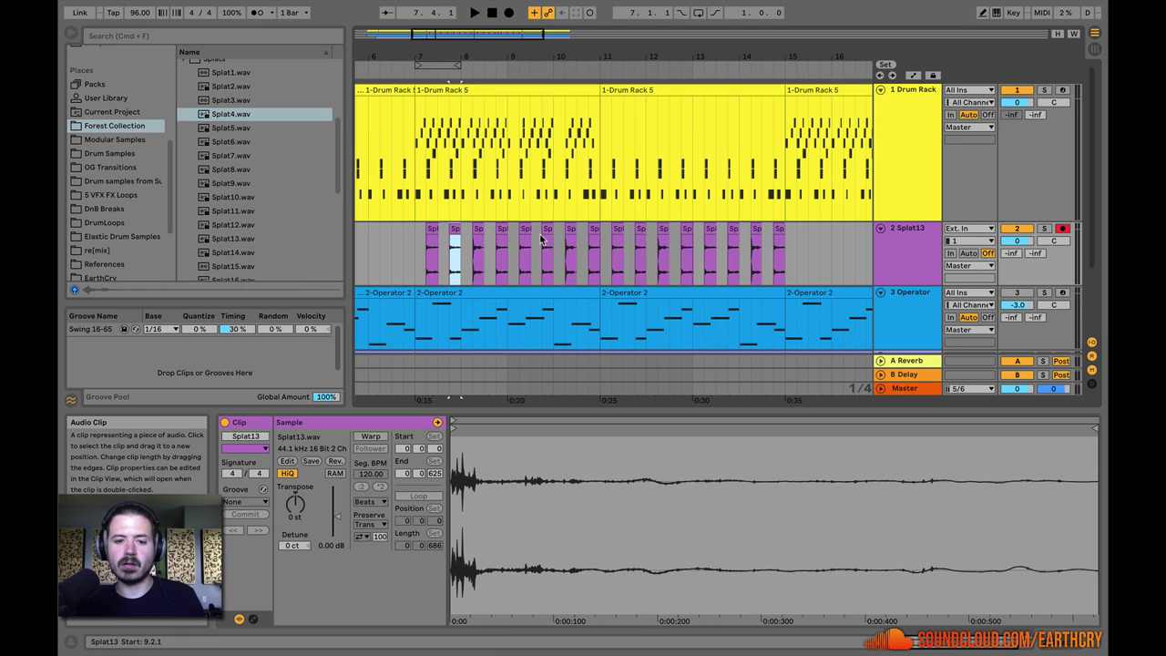
click(570, 255)
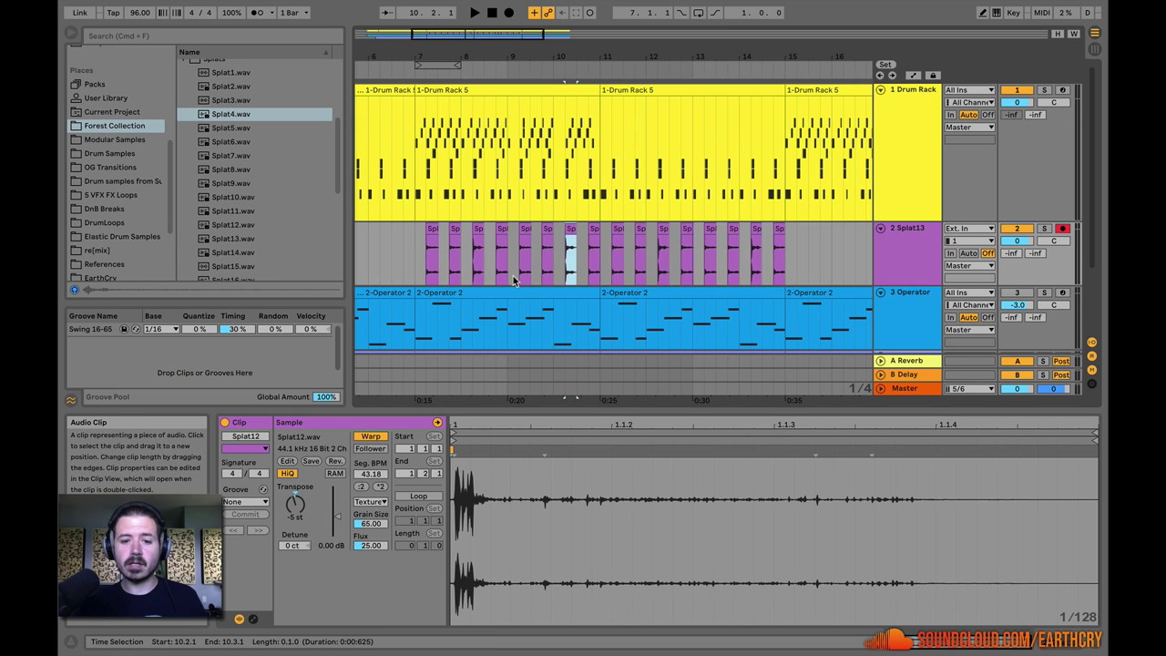
click(413, 235)
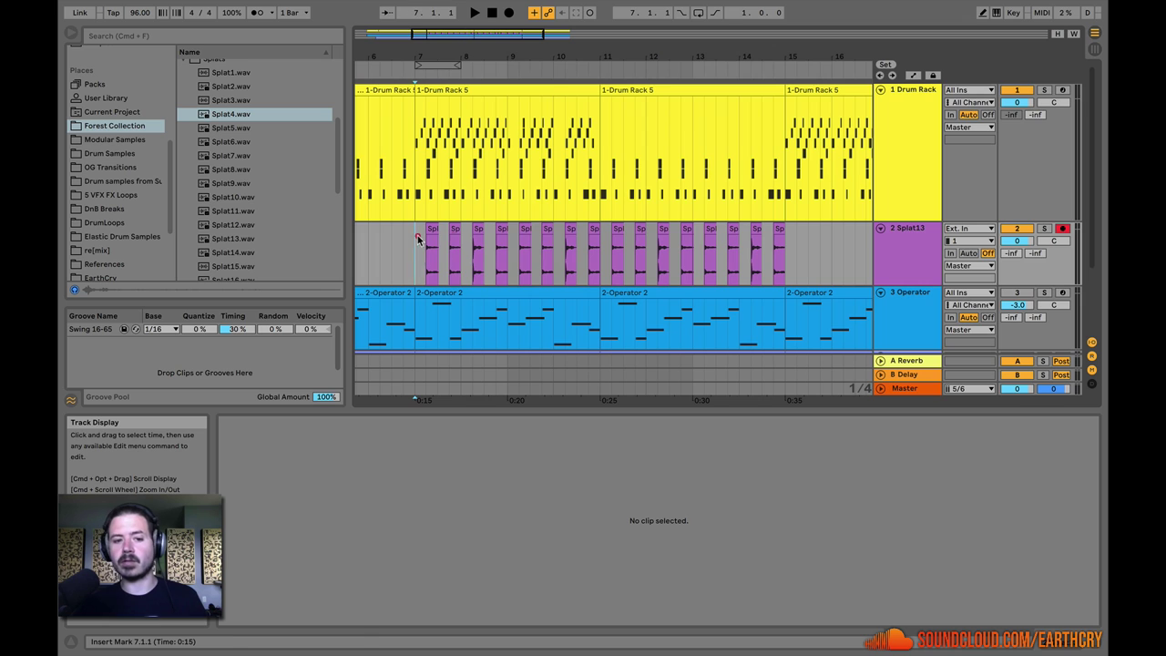
drag(417, 234, 572, 235)
click(569, 228)
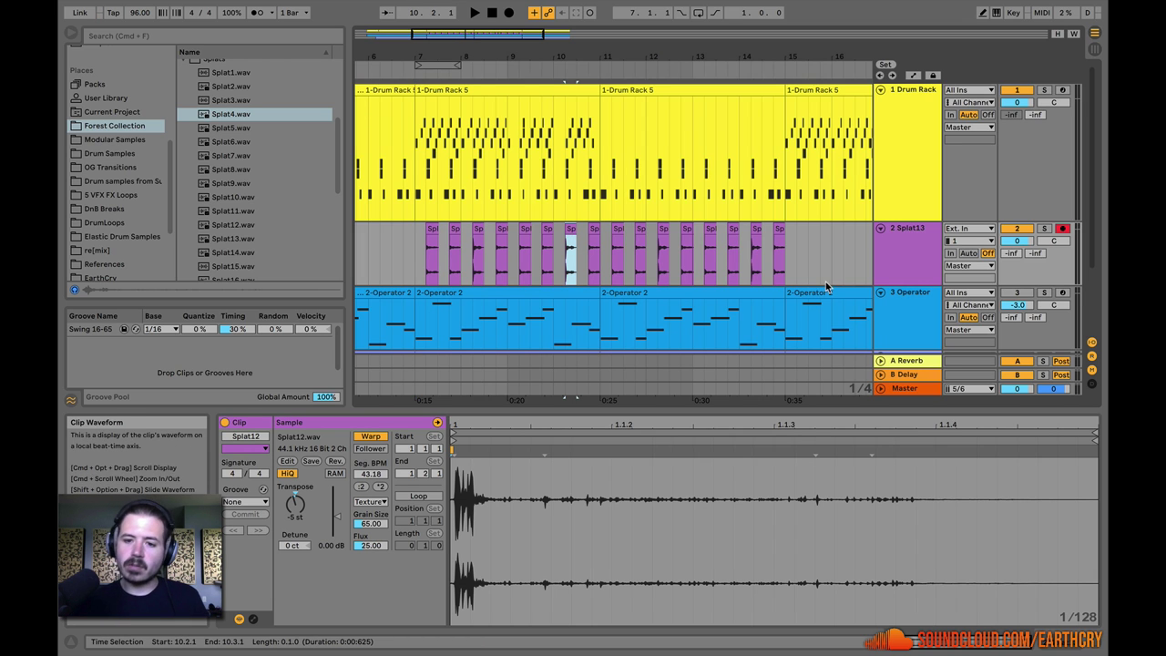
click(808, 253)
drag(422, 254, 785, 252)
click(898, 244)
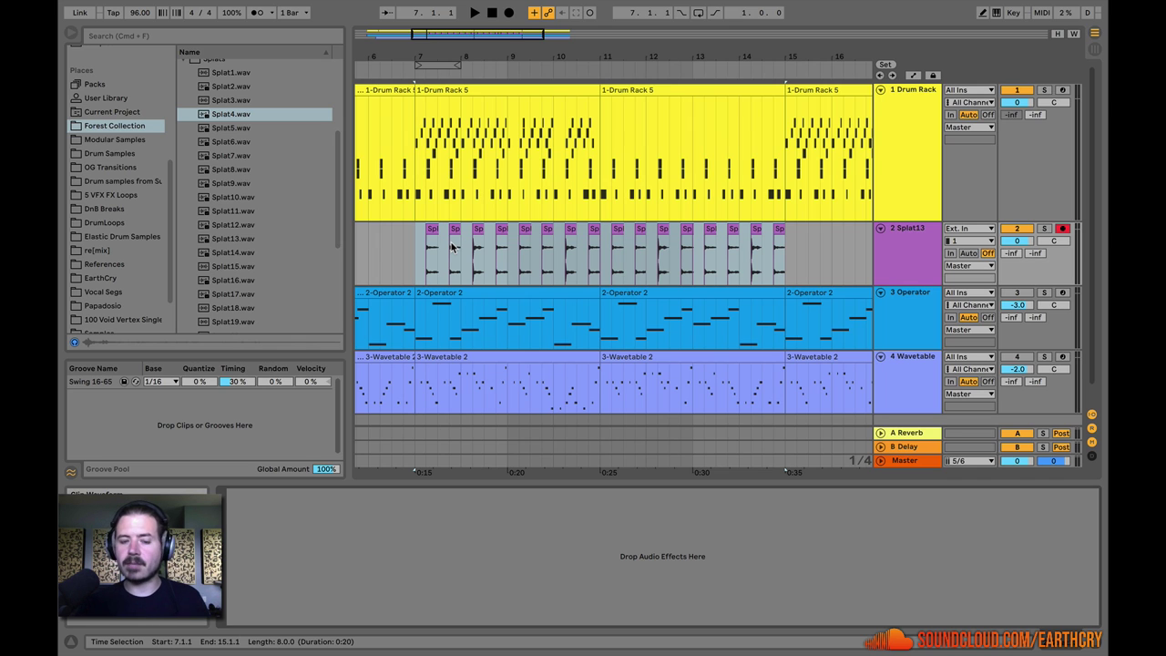
Step: Examine the drum clip at bar 7 and its Drum Rack devices, comparing them with the Splat clips up to bar 15
click(482, 99)
double_click(481, 100)
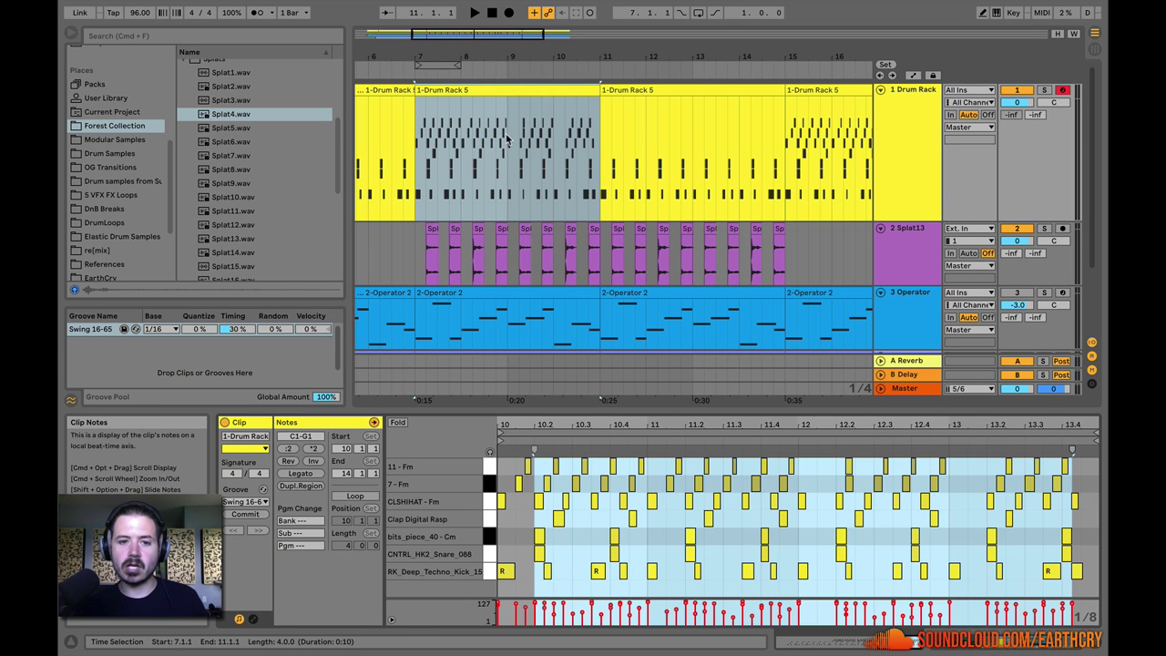
click(894, 115)
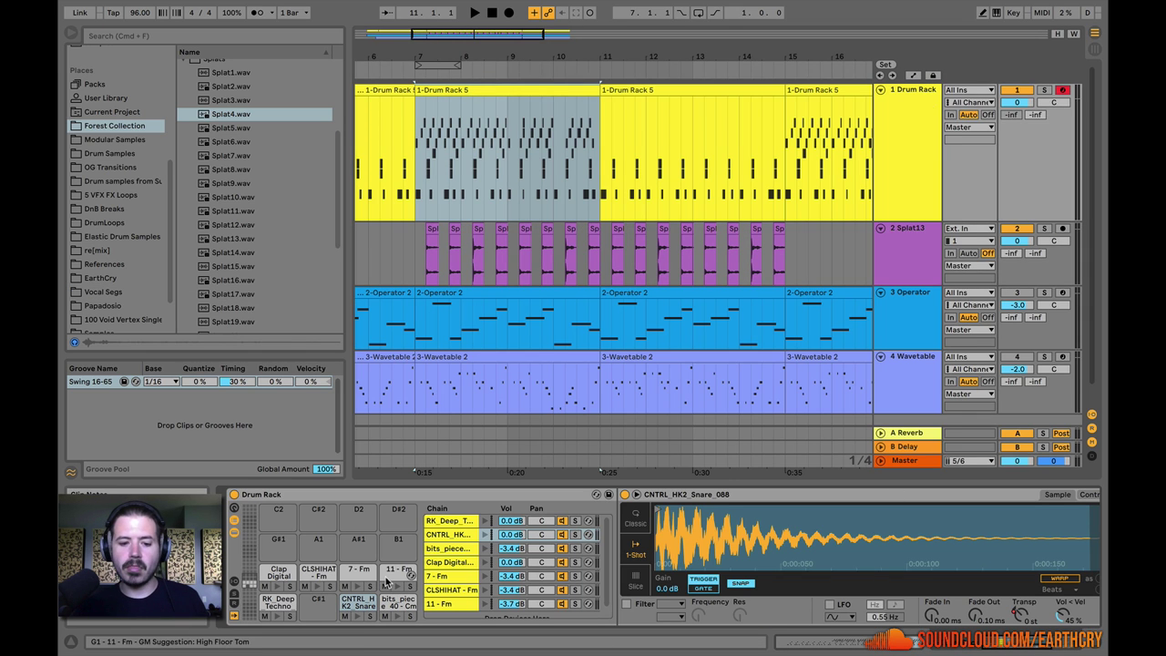
click(1008, 651)
drag(1006, 651, 820, 651)
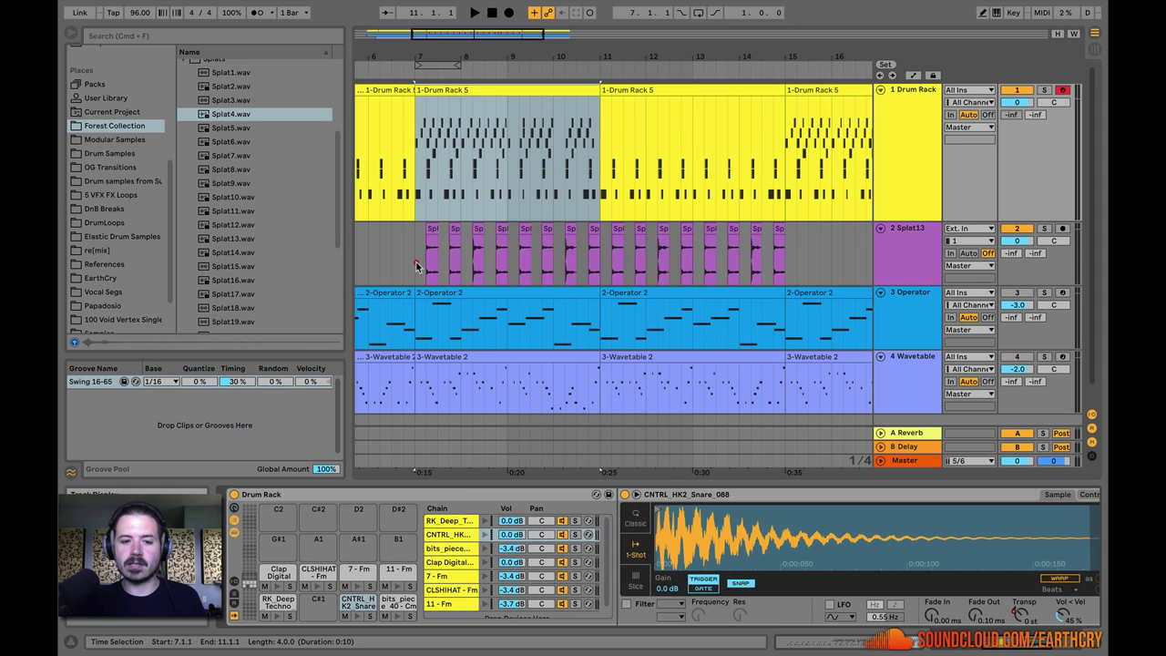
drag(417, 265, 789, 249)
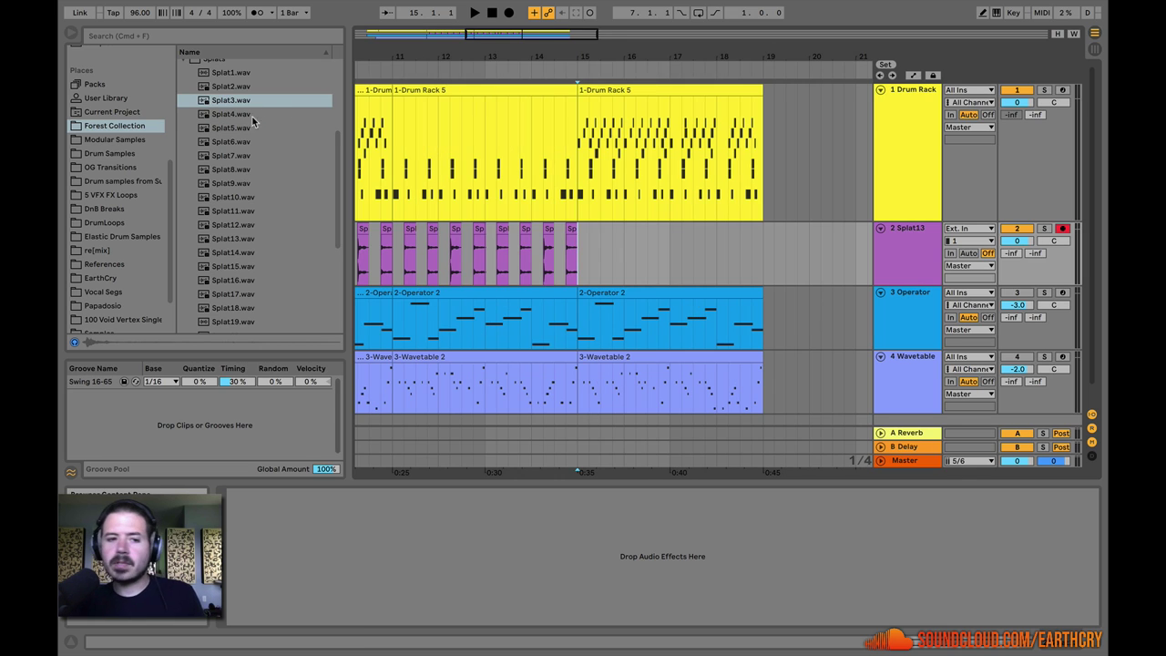
Step: Place Splat3.wav on the Splat13 track at 15.2 and play it with the drums
drag(251, 102, 593, 242)
drag(502, 38, 507, 109)
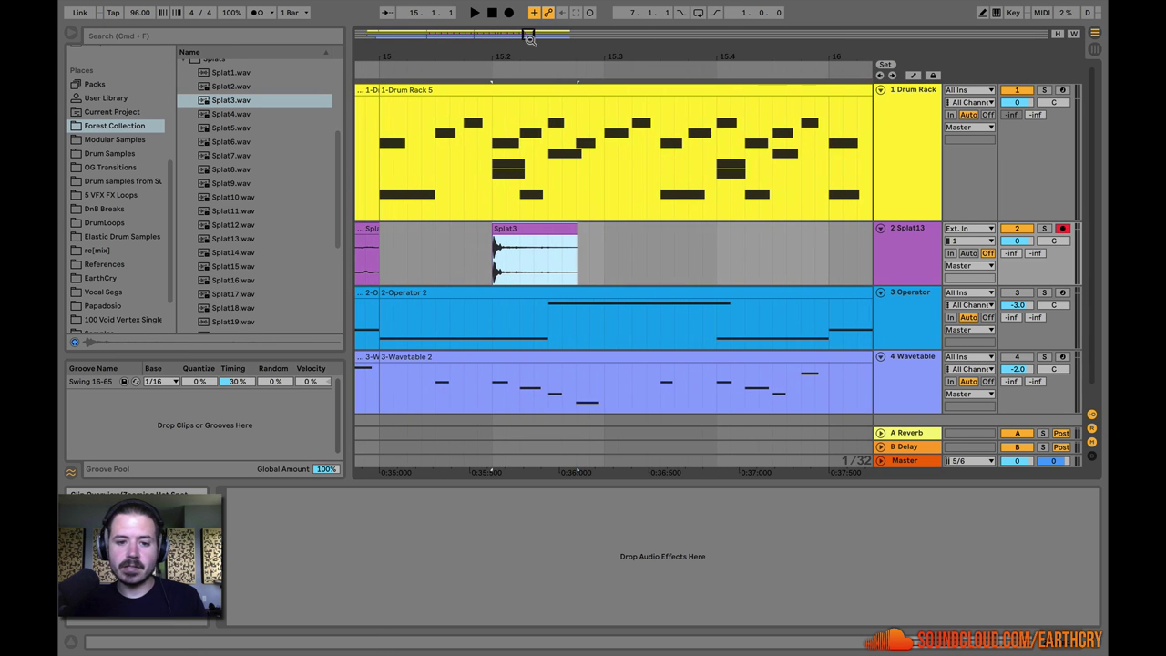
double_click(521, 230)
click(495, 257)
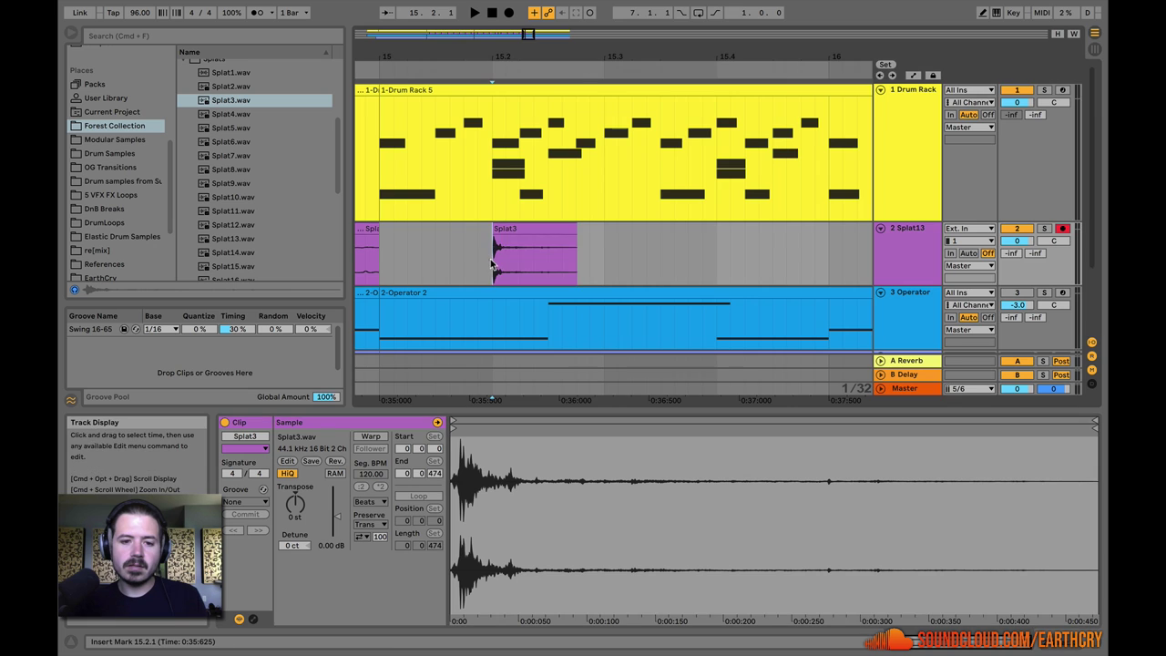
key(space)
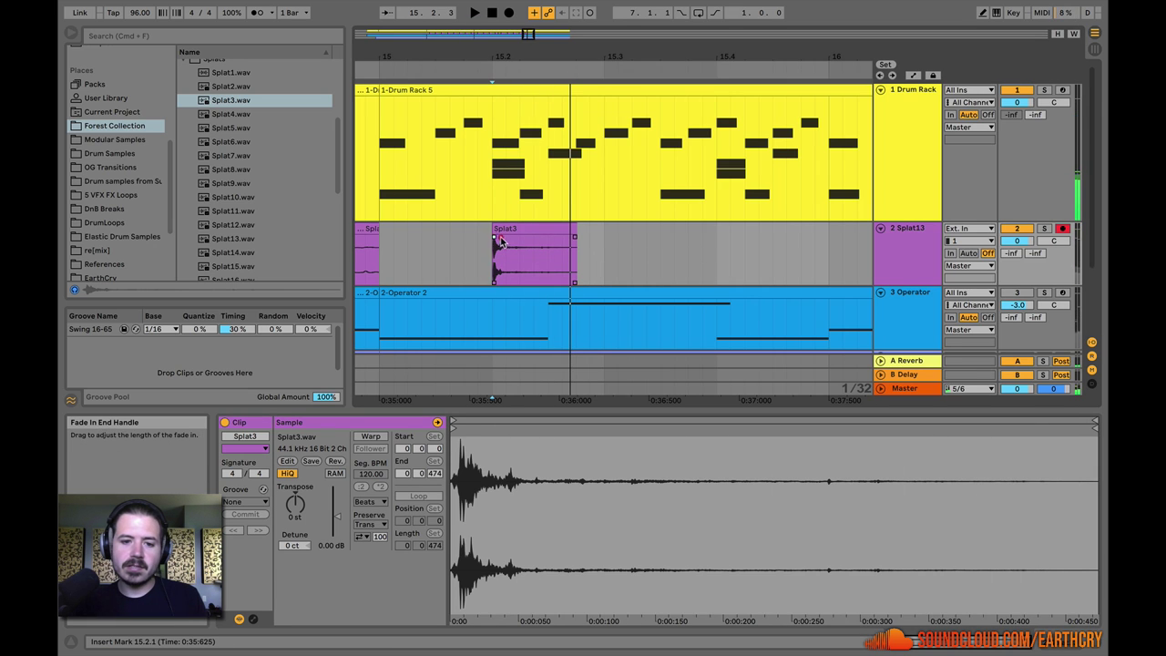
Step: Add a short fade-in and fade-out to the Splat3 clip at 15.2, checking the fade-in by playback
drag(496, 239, 492, 243)
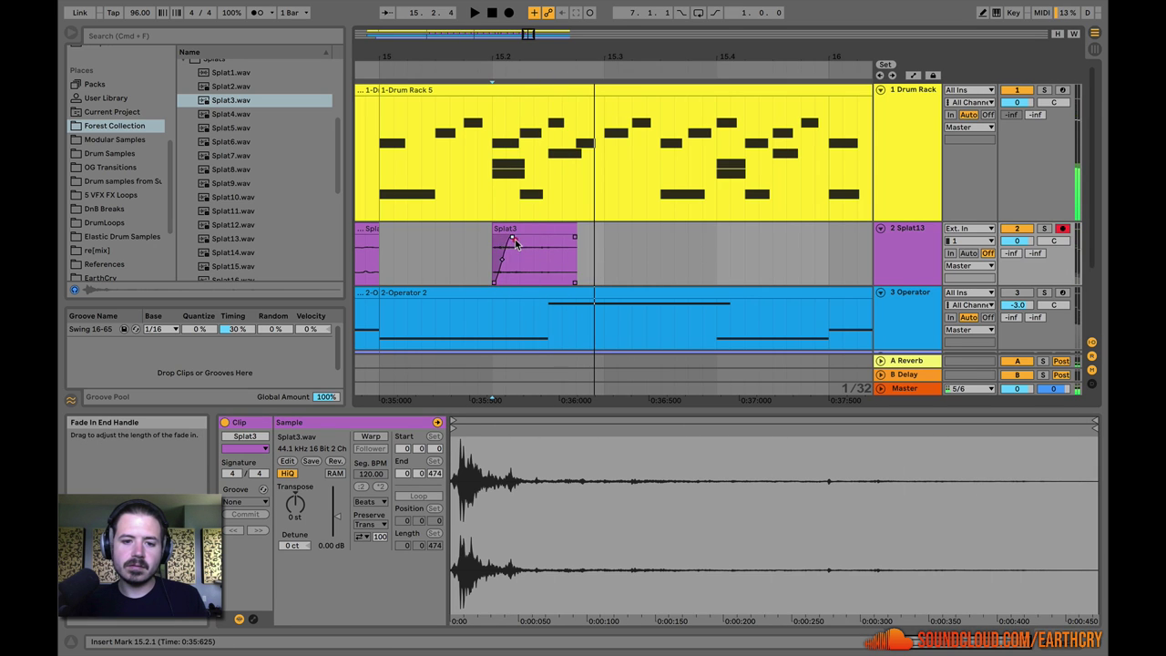
key(space)
key(space)
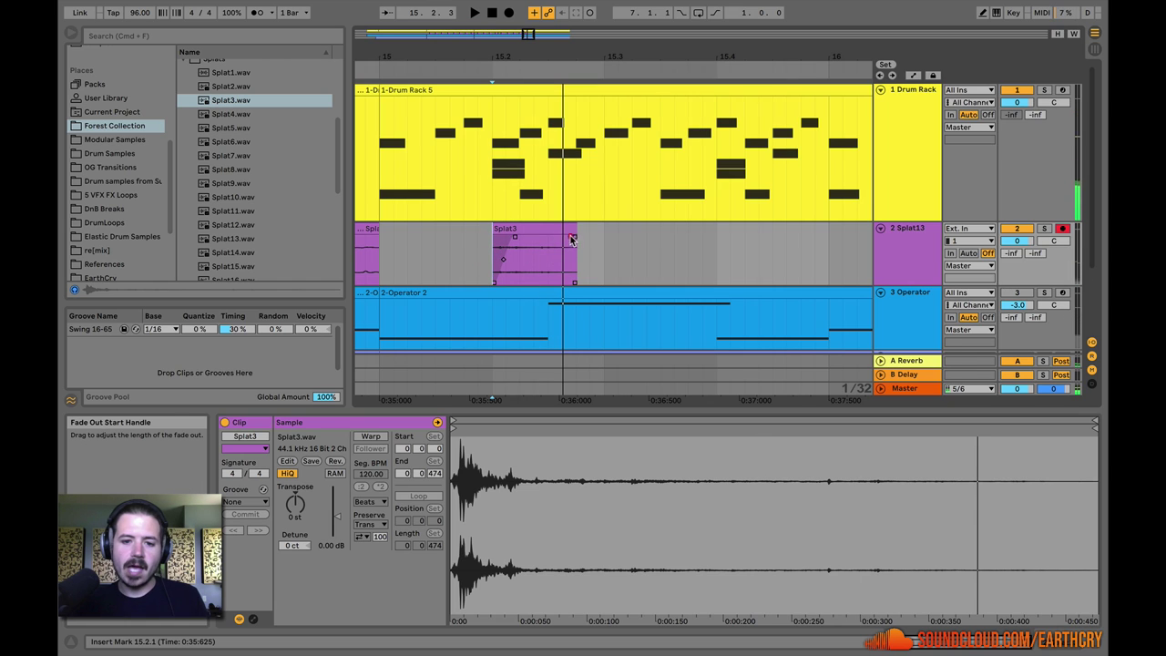
drag(573, 238, 556, 238)
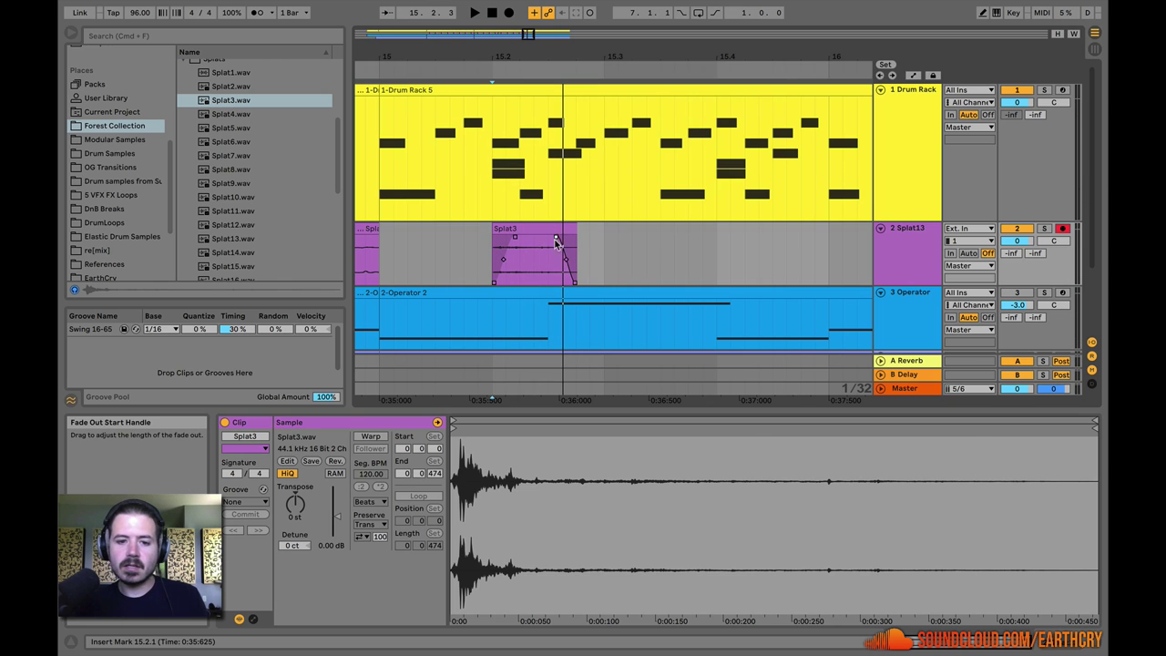
Step: Turn on warping for the Splat3 clip and set its warp mode to Texture
click(370, 437)
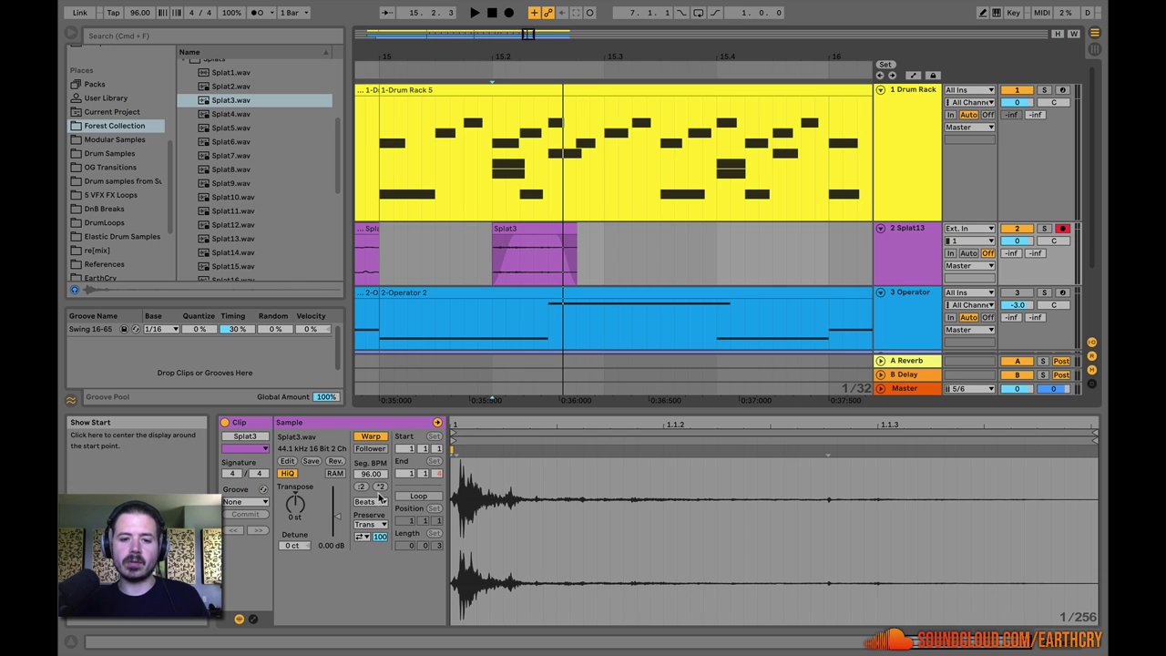
click(530, 233)
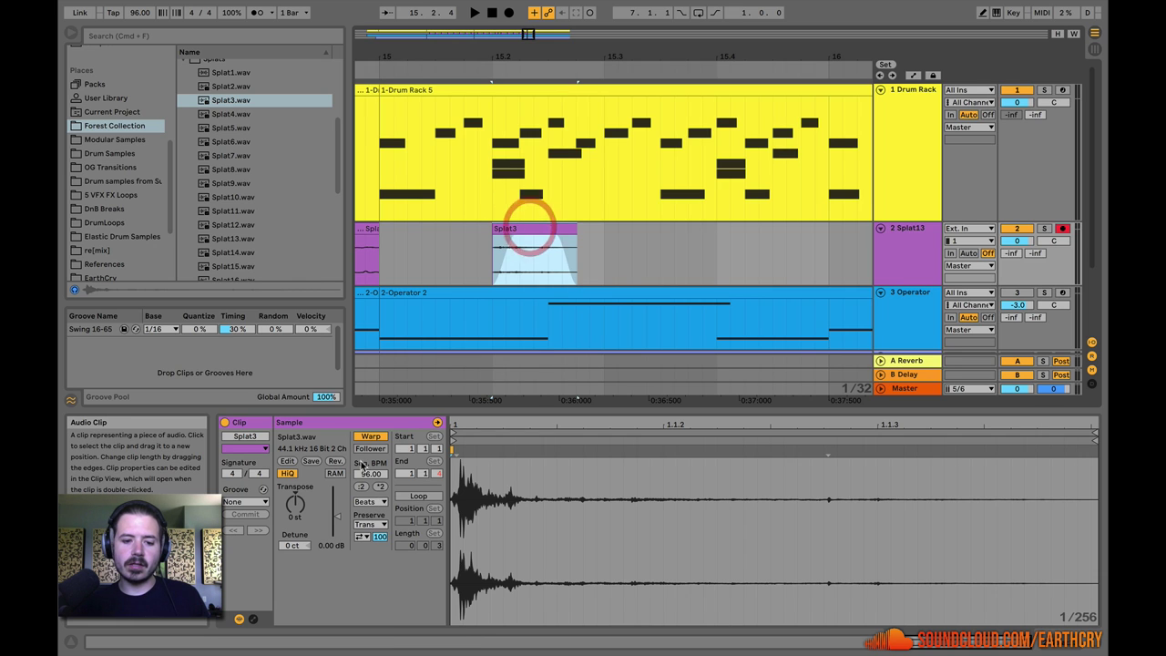
click(367, 501)
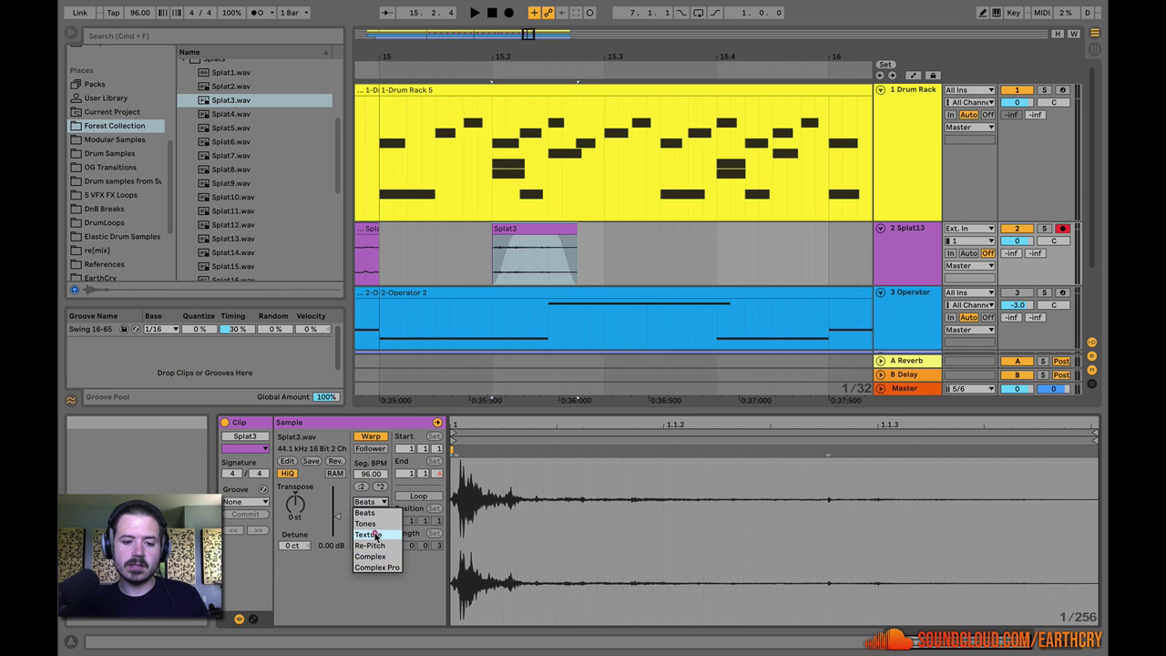
click(368, 534)
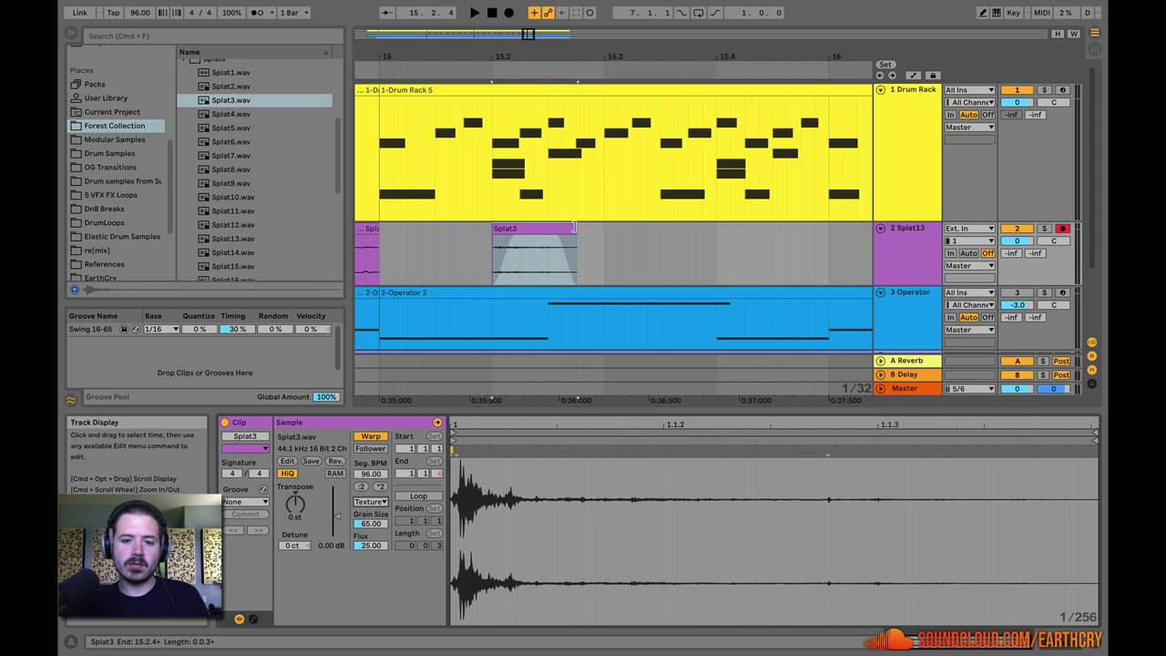
Step: Time-stretch the Splat3 clip to end just before bar 16 and shorten its fade-in
drag(574, 227, 819, 236)
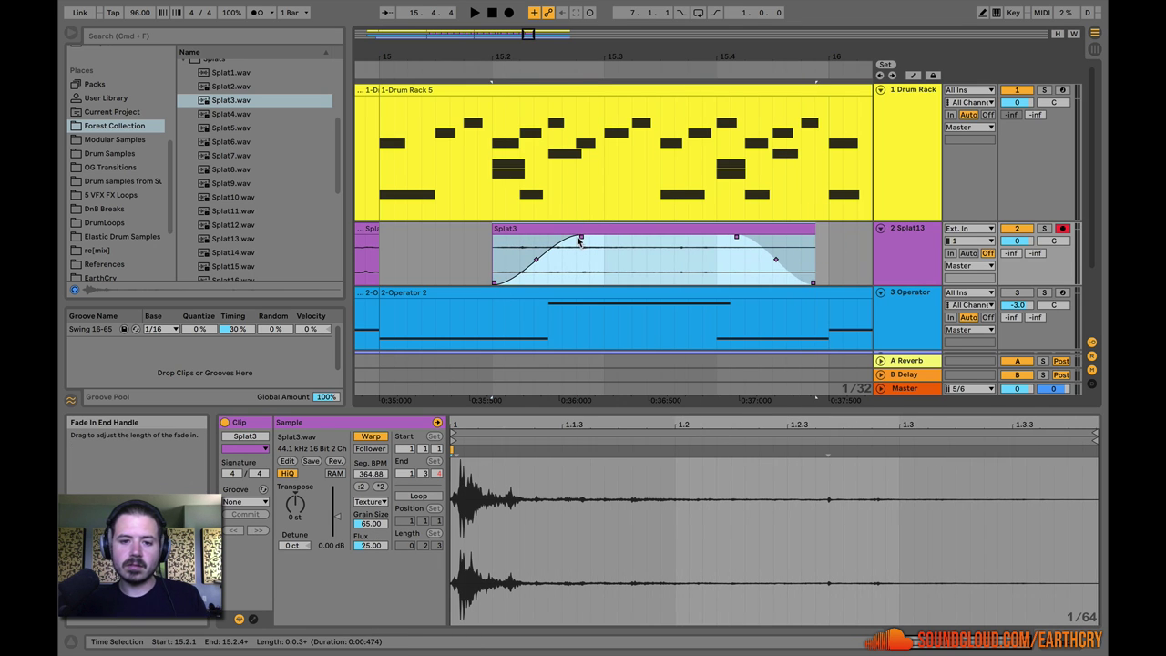
drag(578, 237, 519, 241)
click(513, 241)
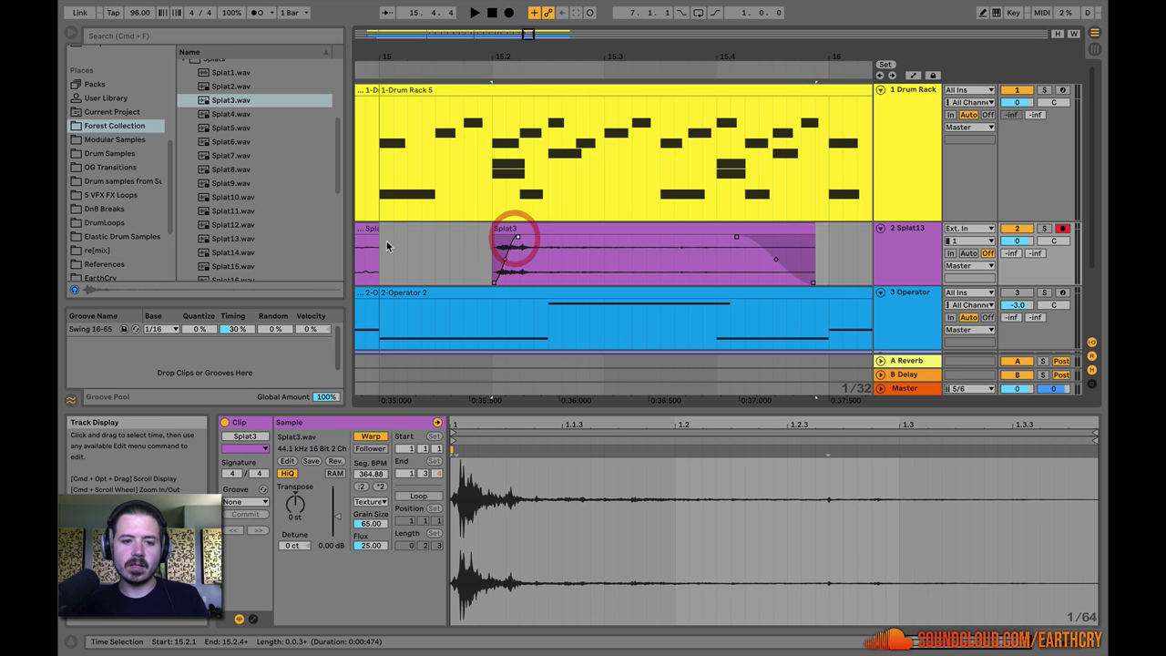
Step: Listen to the stretched Splat3 clip with the drums and time-stretch its end back to 15.4.3
click(383, 240)
key(space)
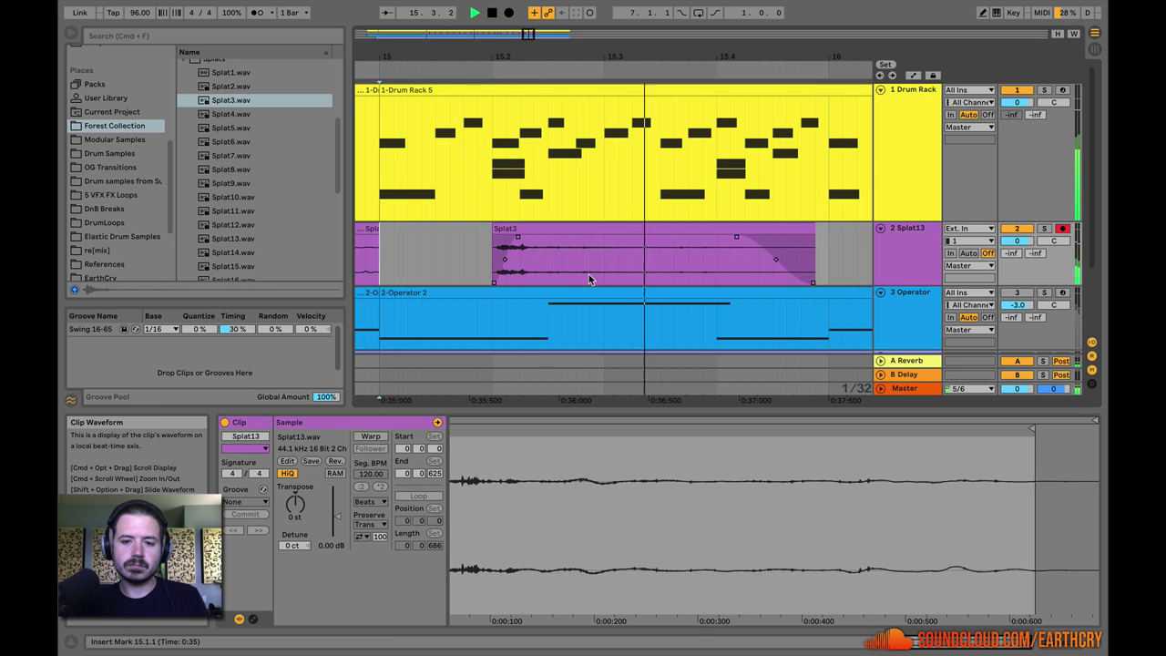
click(484, 254)
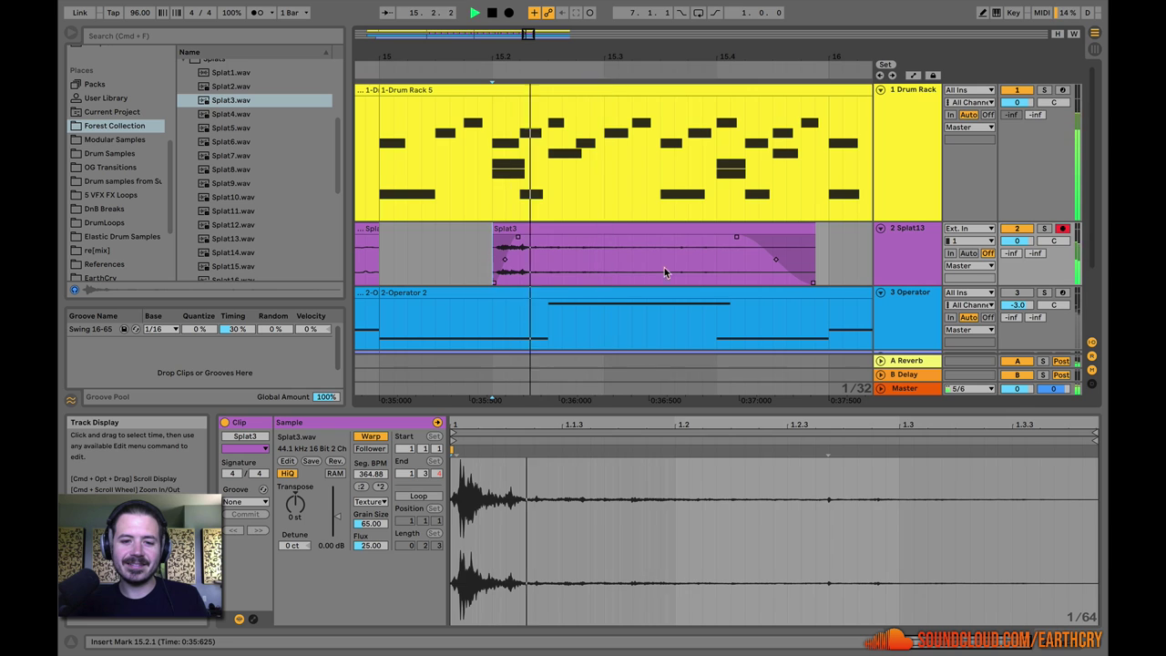
key(space)
drag(803, 266, 786, 266)
click(494, 246)
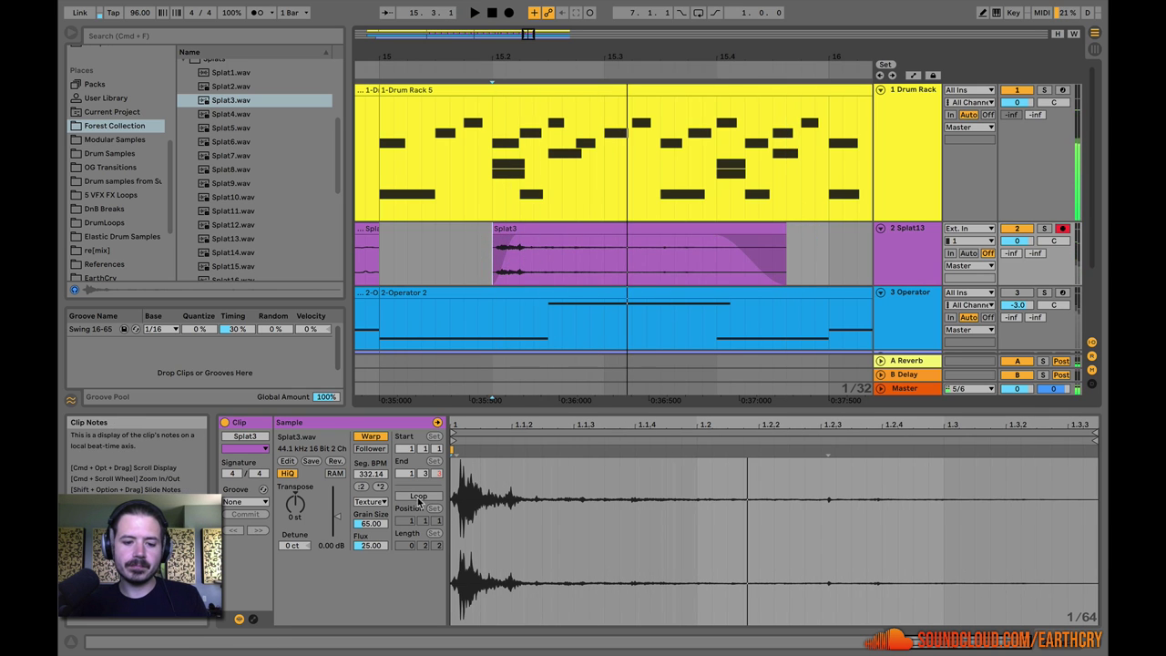
Step: Set the Splat3 clip's Flux to 0.78 and Grain Size to 28.51 while auditioning it from 15.2
drag(371, 545, 379, 526)
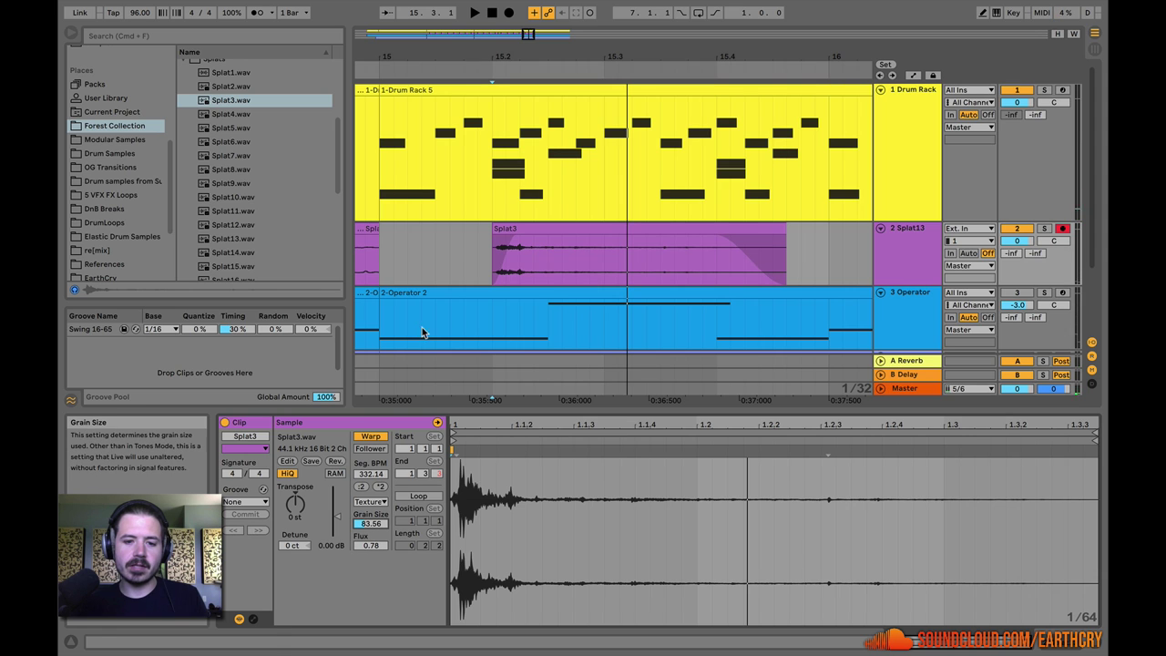
click(489, 246)
key(space)
key(space)
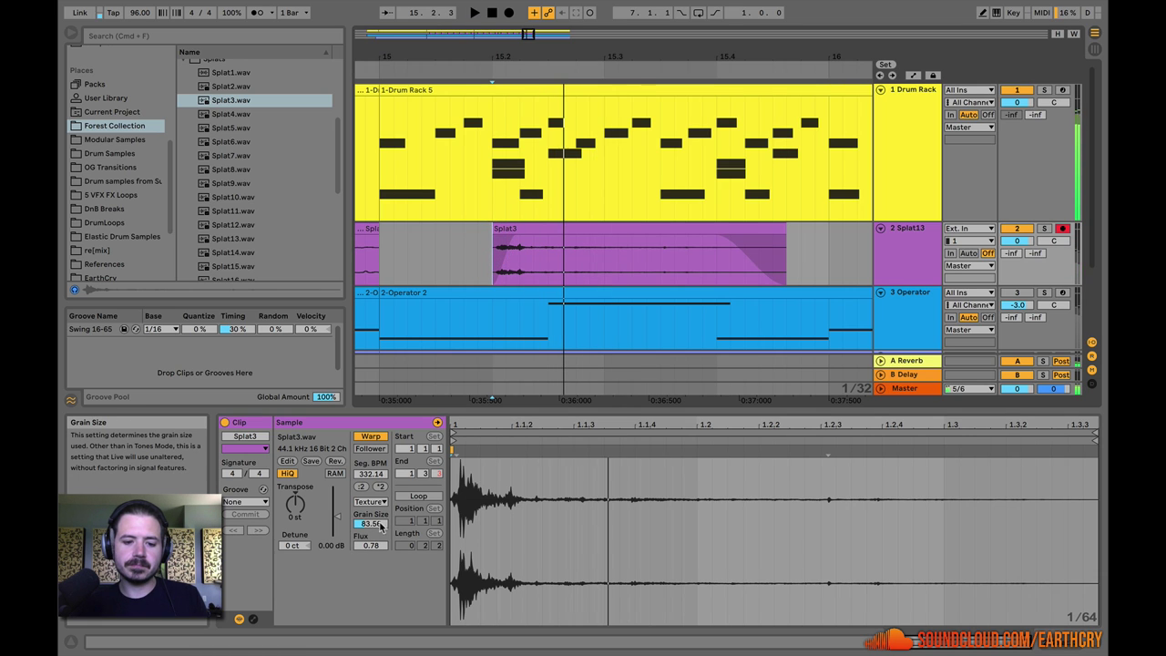
drag(369, 523, 370, 550)
key(space)
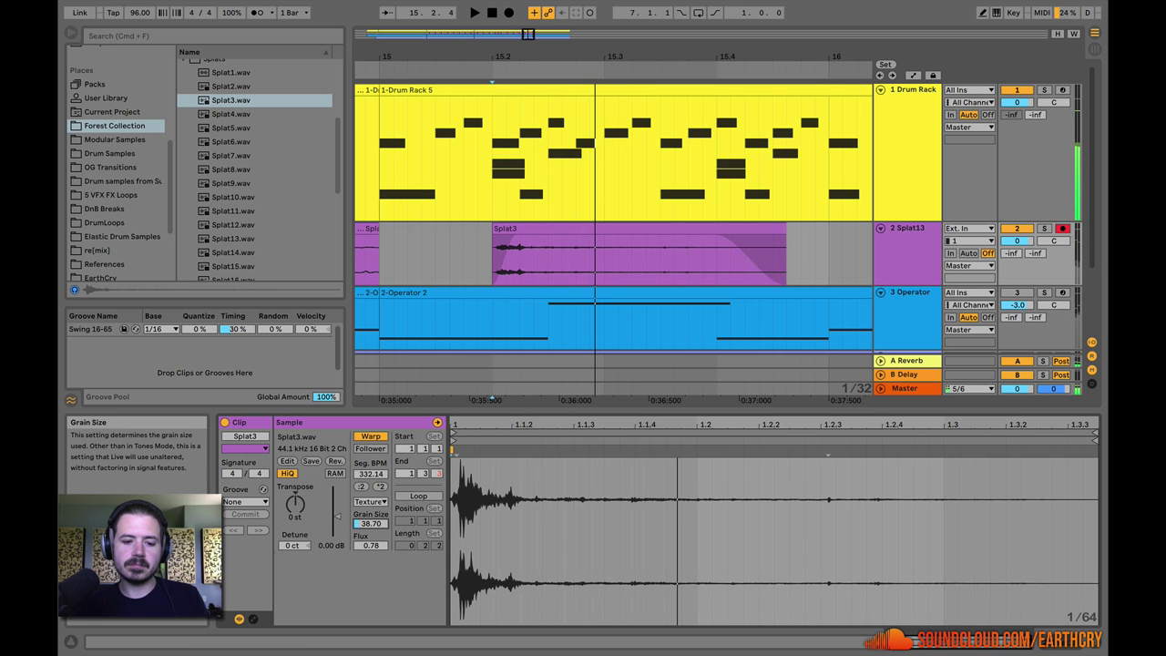
Step: Duplicate the Splat3 clip and move the copy to 16.2
click(515, 230)
key(space)
key(ctrl+d)
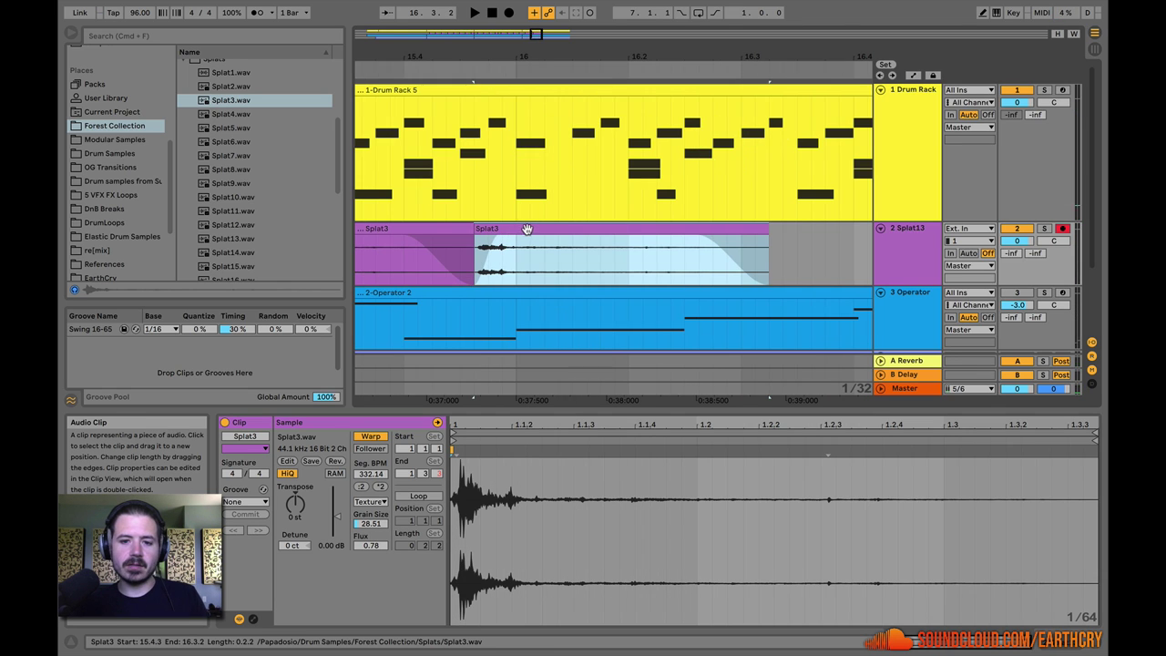
drag(582, 240, 684, 246)
Step: Transpose the Splat3 copy at 16.2 to 3 st and set its Grain Size to 52.98
mouse_move(371, 525)
mouse_down()
mouse_move(371, 496)
mouse_move(370, 515)
mouse_up()
drag(294, 489, 293, 493)
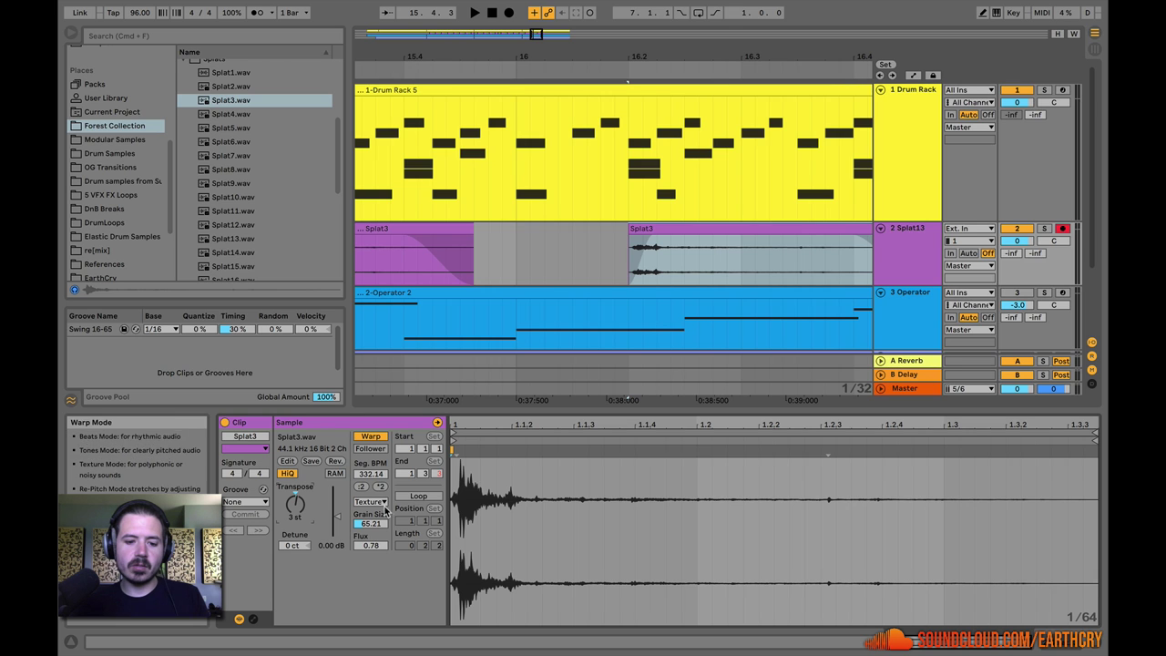
drag(370, 523, 371, 535)
Step: Play from bar 15 to hear both Splat3 clips with the drums
drag(534, 34, 514, 193)
click(469, 265)
key(space)
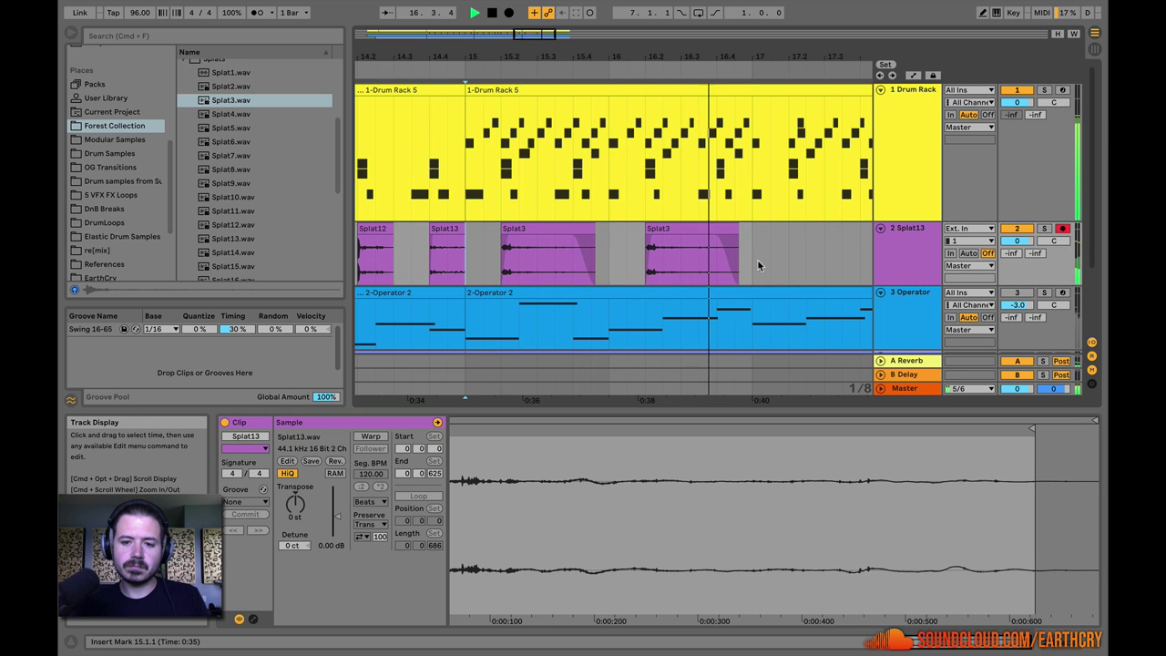
key(space)
Step: Time-stretch the Splat3 clip at 16.2 so that it ends at bar 17
drag(480, 252, 753, 264)
click(694, 229)
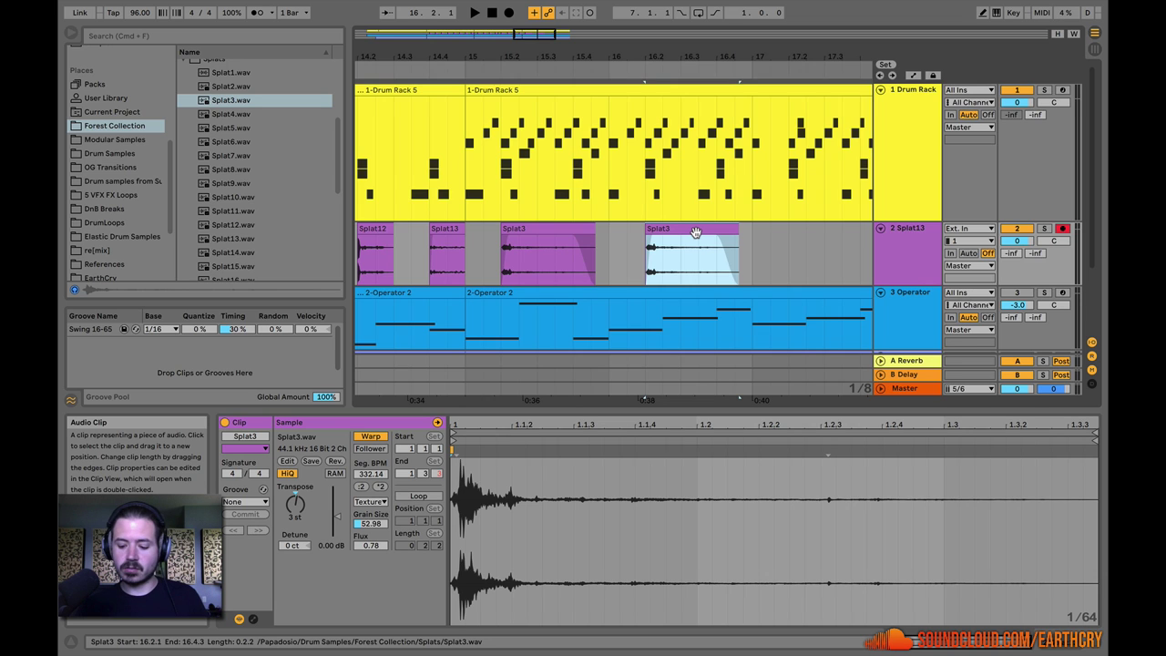
key(minus)
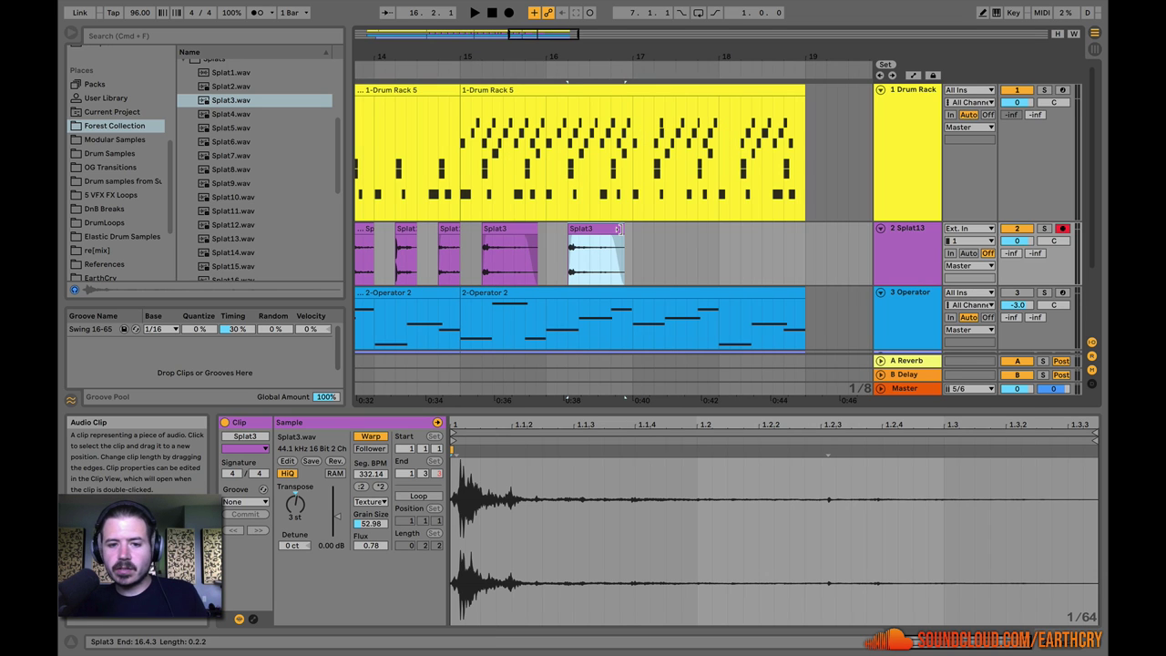
mouse_move(619, 228)
mouse_down()
mouse_move(720, 234)
mouse_move(635, 234)
mouse_up()
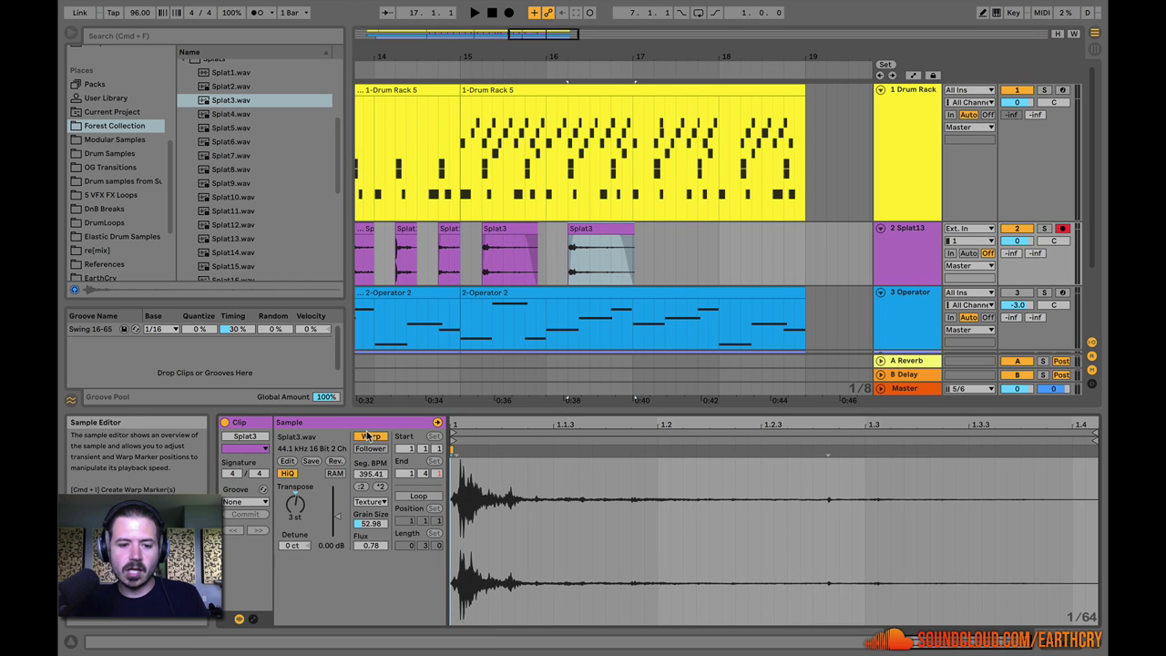